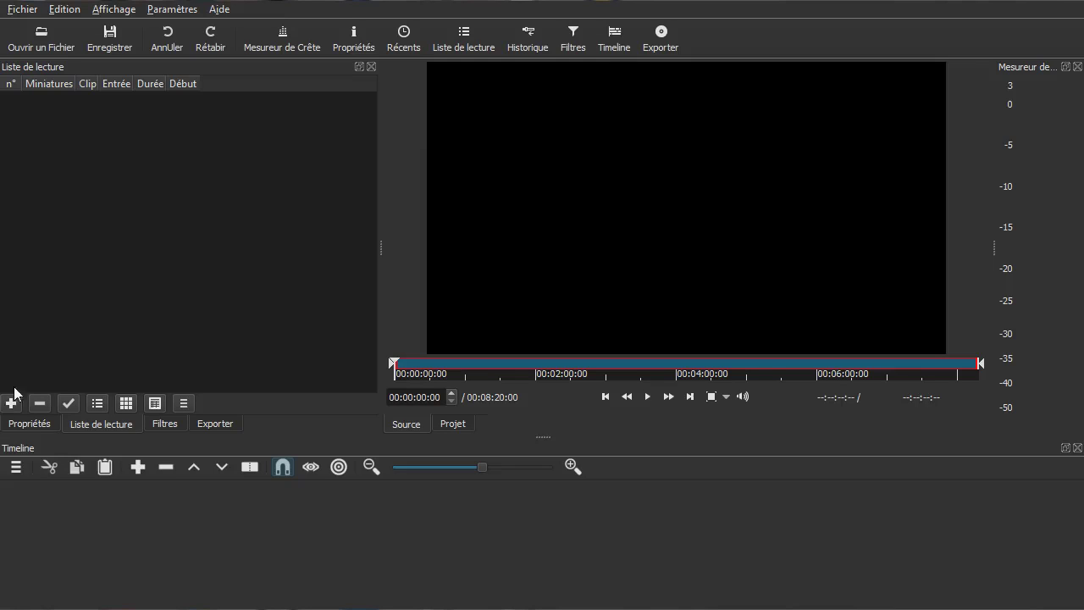
# Read through the blog article on adding several texts to a video with a transparent image, and return to Shotcut
pyautogui.click(30, 425)
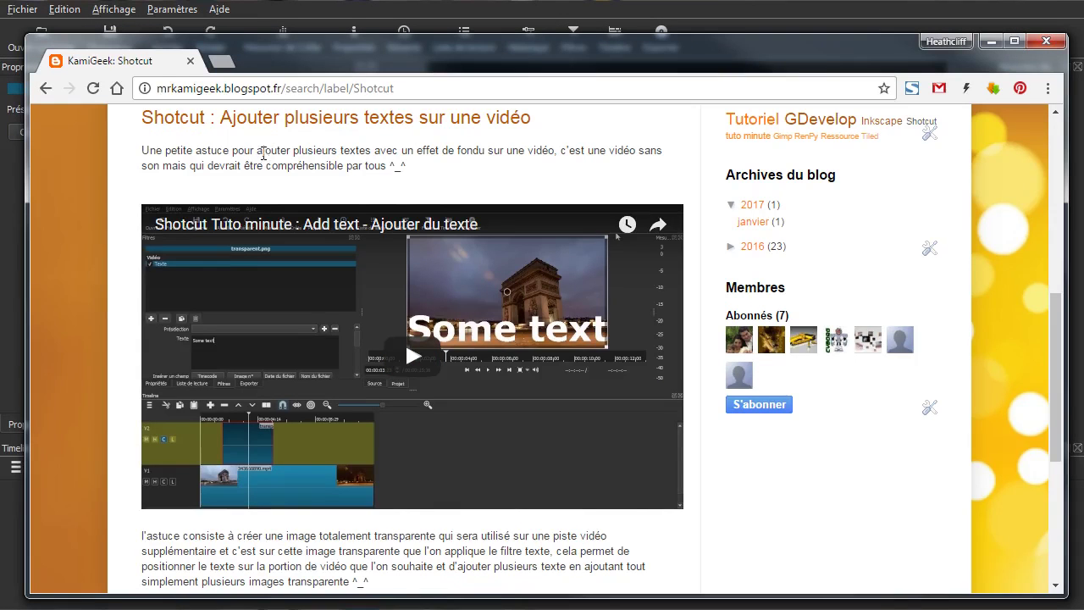
pyautogui.scroll(2, 268, 177)
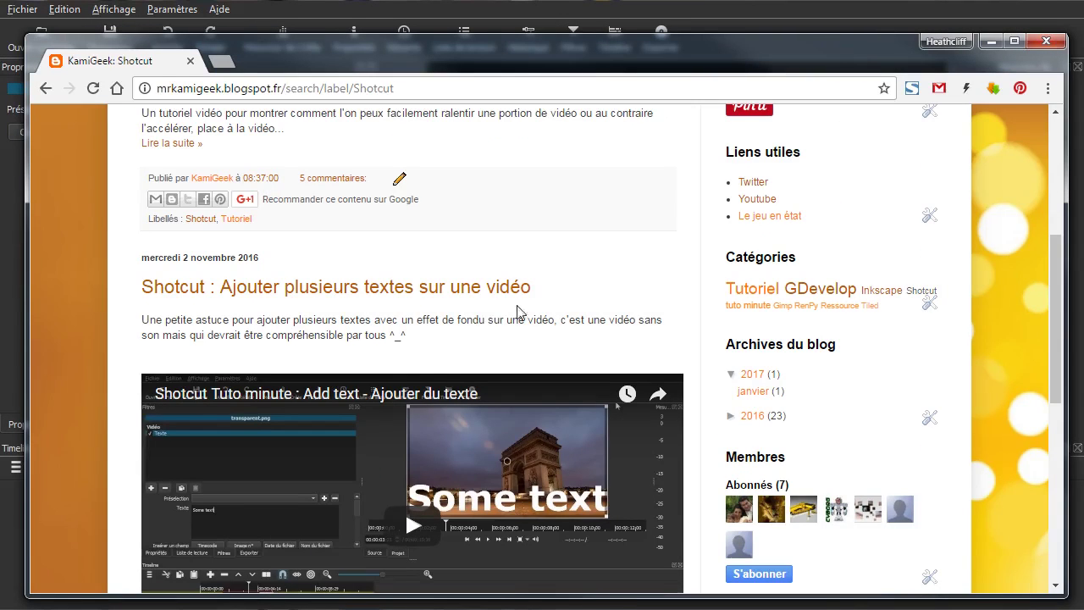
pyautogui.scroll(-1, 474, 382)
pyautogui.scroll(-1, 360, 434)
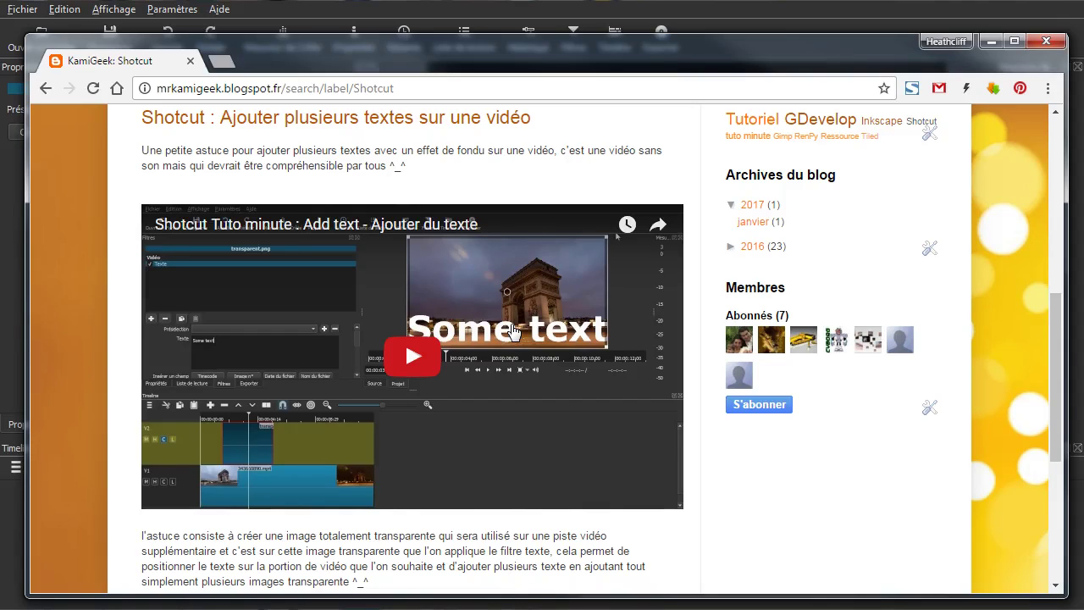
pyautogui.click(772, 27)
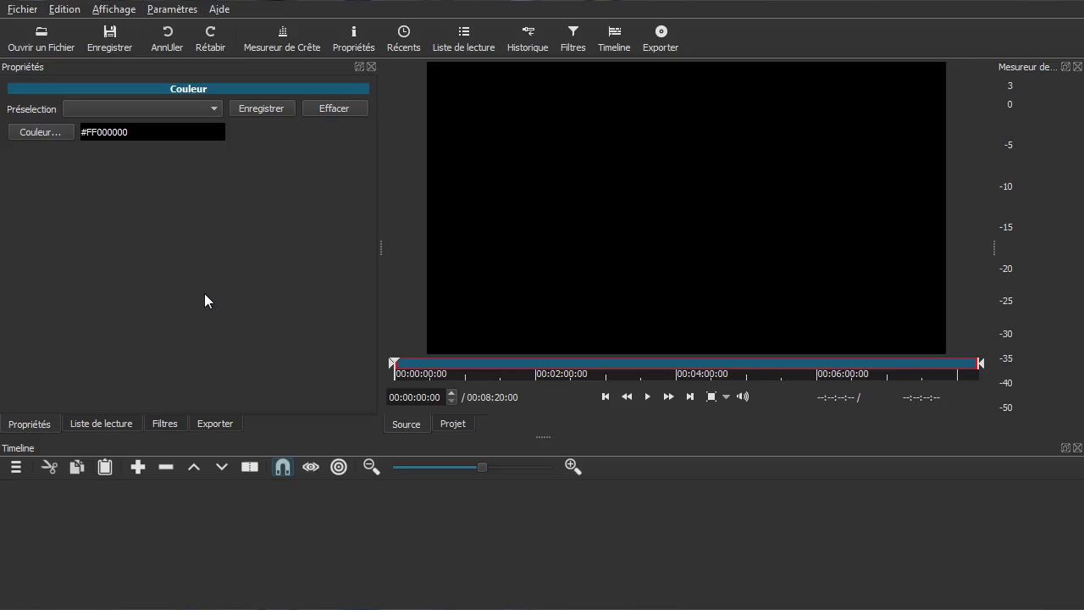
# Open the video 343660890.mp4 in the player and add it to the playlist
pyautogui.click(102, 425)
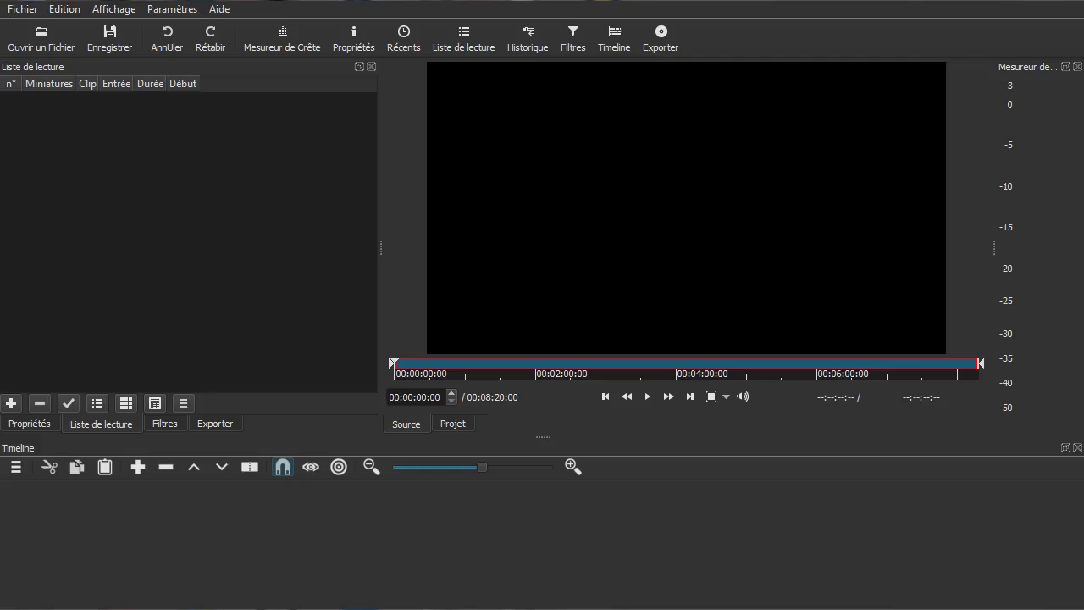
pyautogui.moveTo(729, 296); pyautogui.dragTo(593, 212)
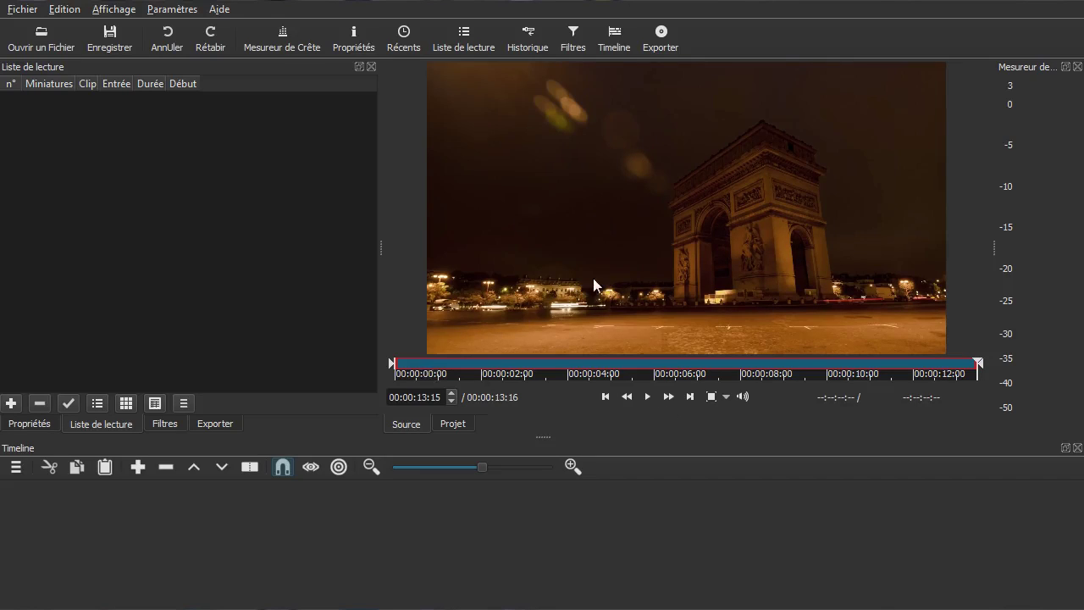
pyautogui.click(11, 404)
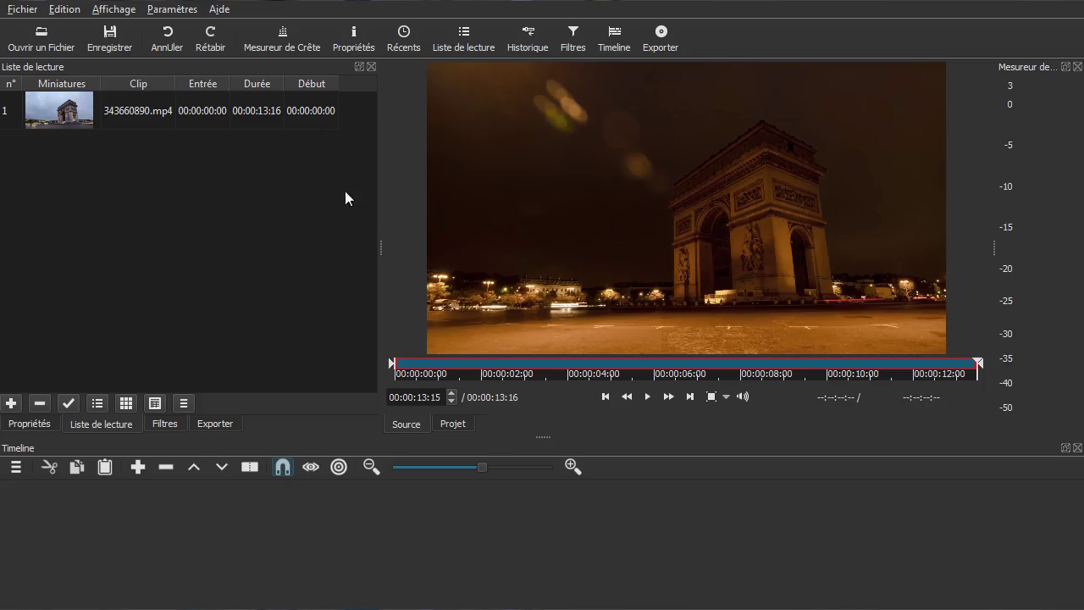
# Place the playlist clip at the start of the timeline and add a second video track, enlarging the timeline area
pyautogui.click(54, 112)
pyautogui.moveTo(68, 164); pyautogui.dragTo(70, 513)
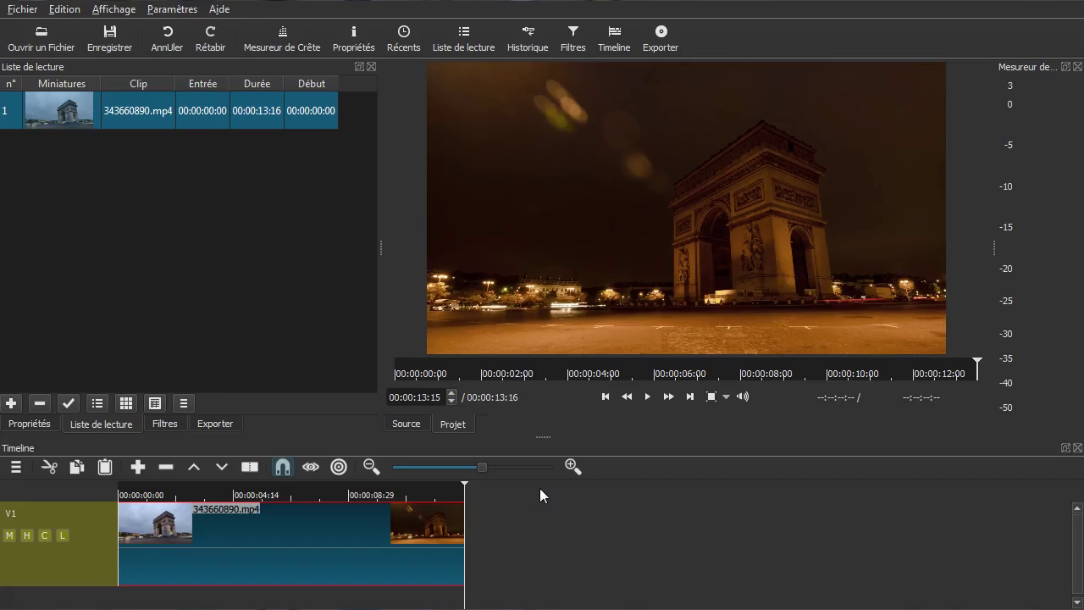
pyautogui.click(17, 471)
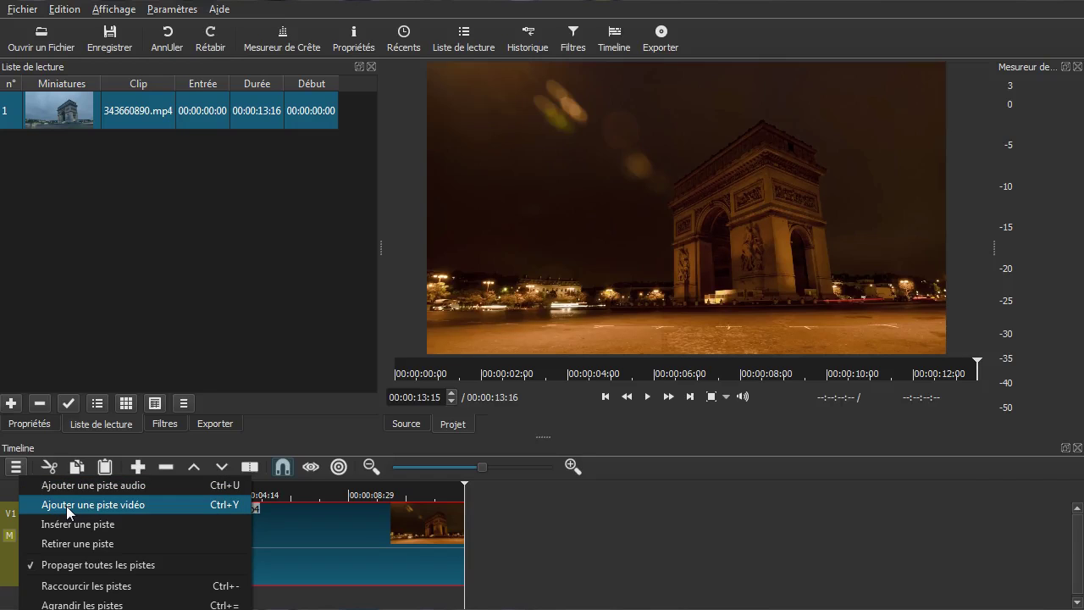
pyautogui.click(66, 505)
pyautogui.moveTo(551, 437); pyautogui.dragTo(545, 365)
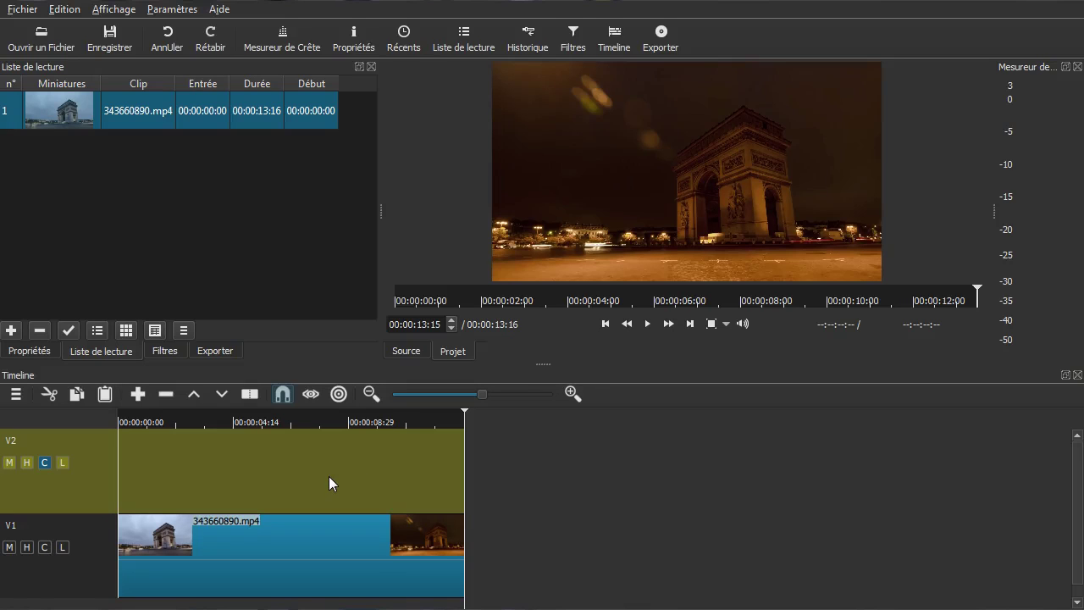
# Apply the Texte video filter to the clip on track V1 and set its text to "Du texte"
pyautogui.click(259, 559)
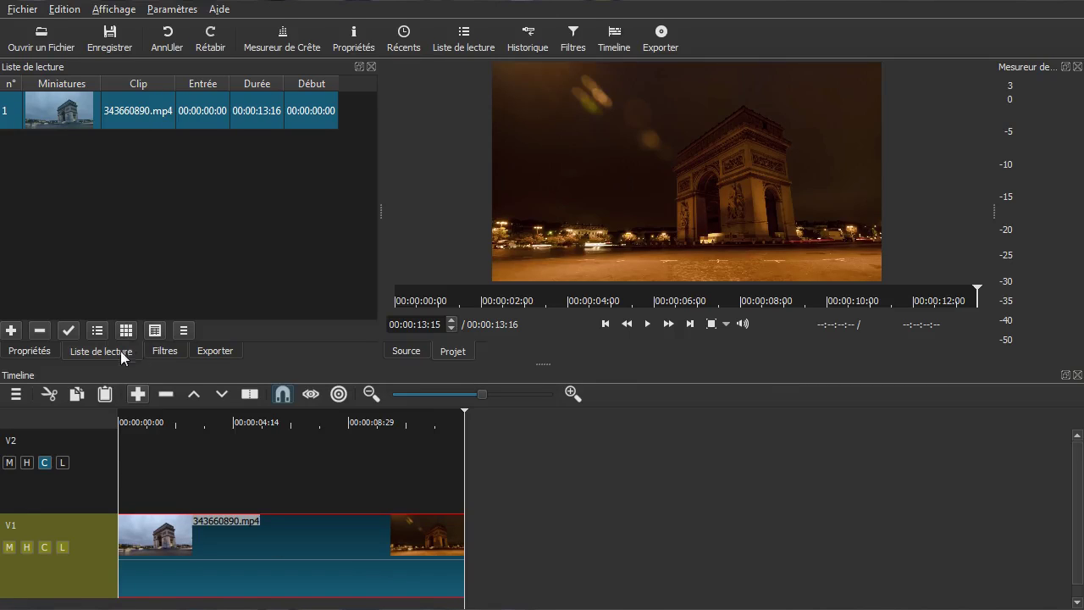
pyautogui.click(165, 351)
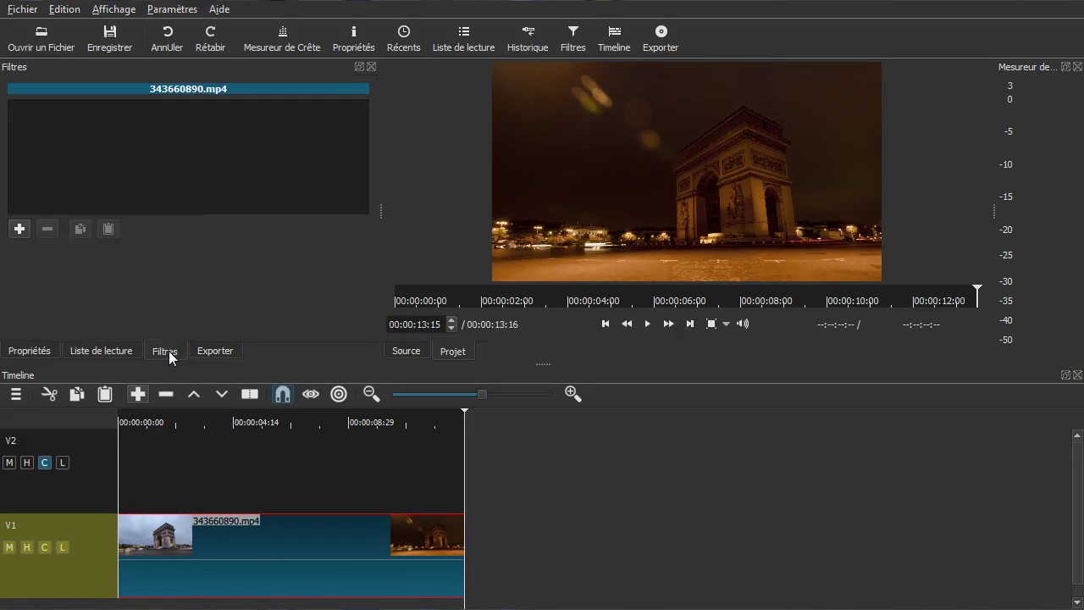
pyautogui.click(19, 229)
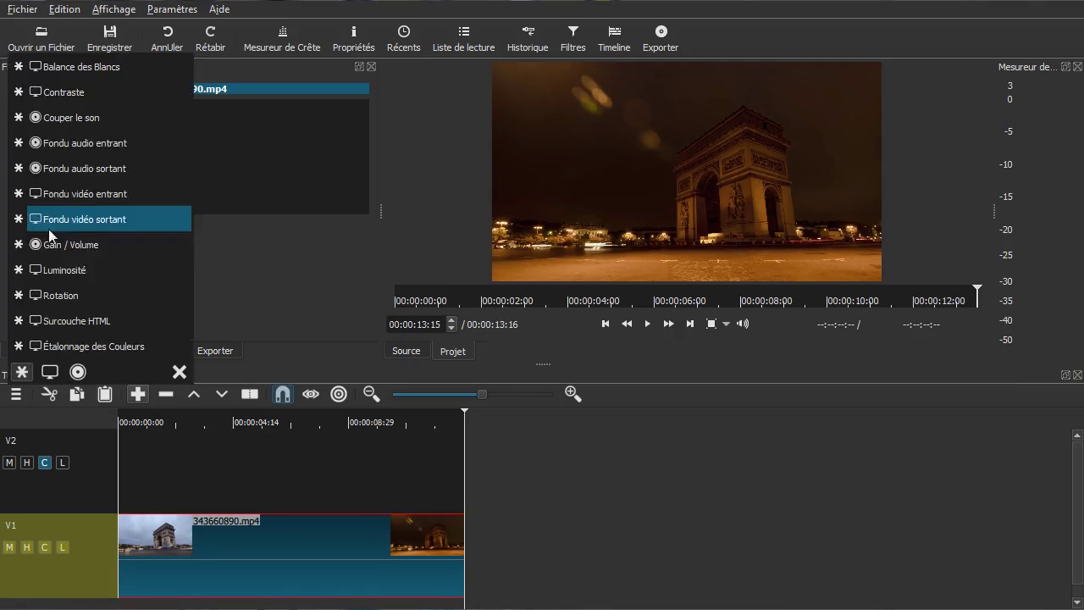
pyautogui.click(50, 371)
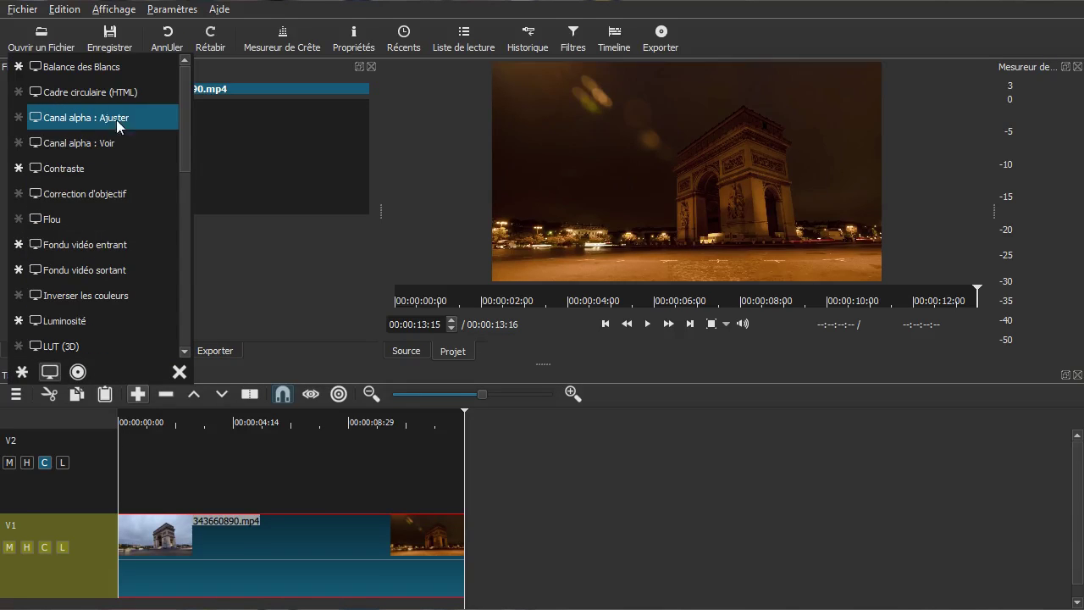
pyautogui.moveTo(183, 106); pyautogui.dragTo(188, 295)
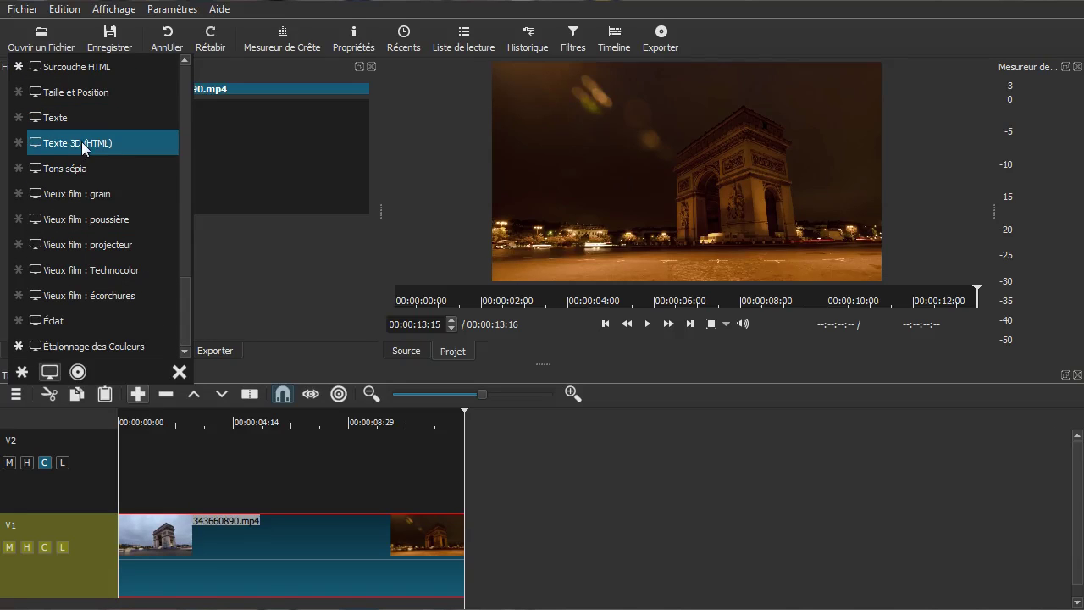
pyautogui.press('Escape')
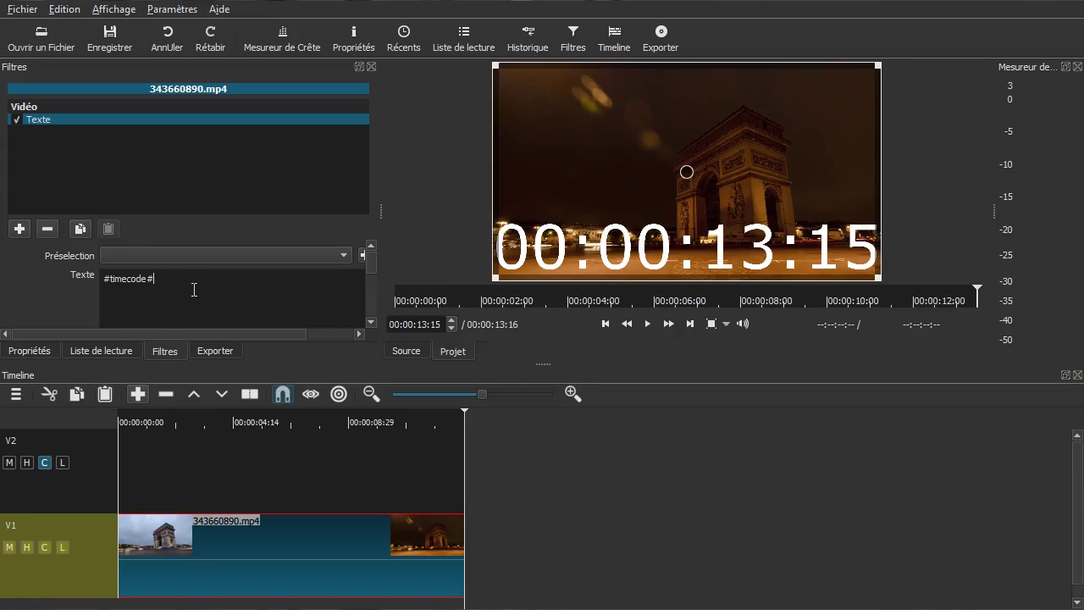
pyautogui.tripleClick(194, 291)
pyautogui.write('Du texte')
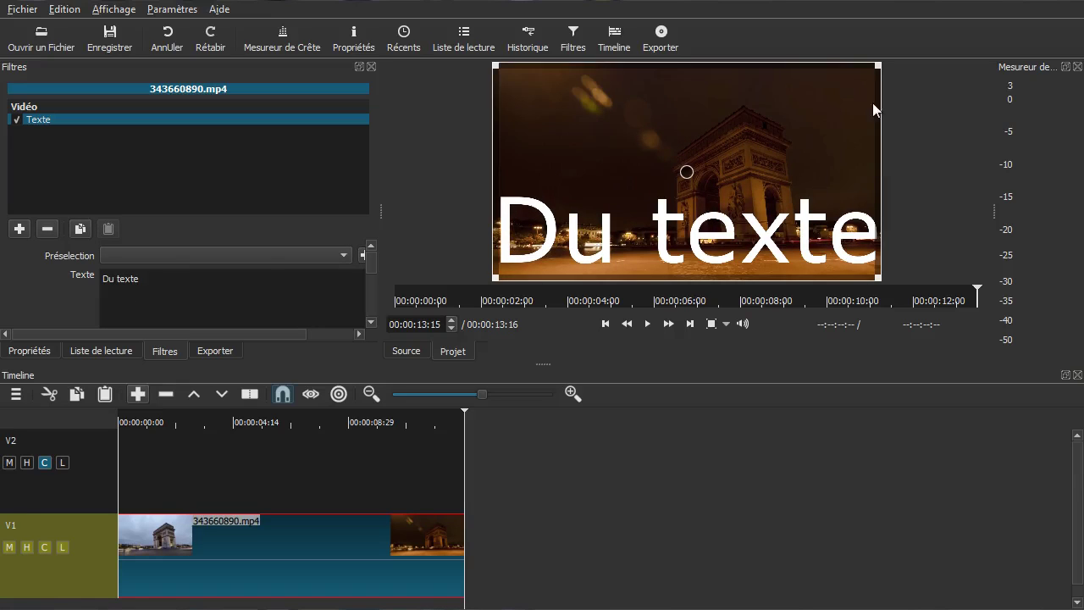
# Shrink the text box to under half the frame's width and move it near the middle, partly over the arch
pyautogui.moveTo(869, 70); pyautogui.dragTo(625, 193)
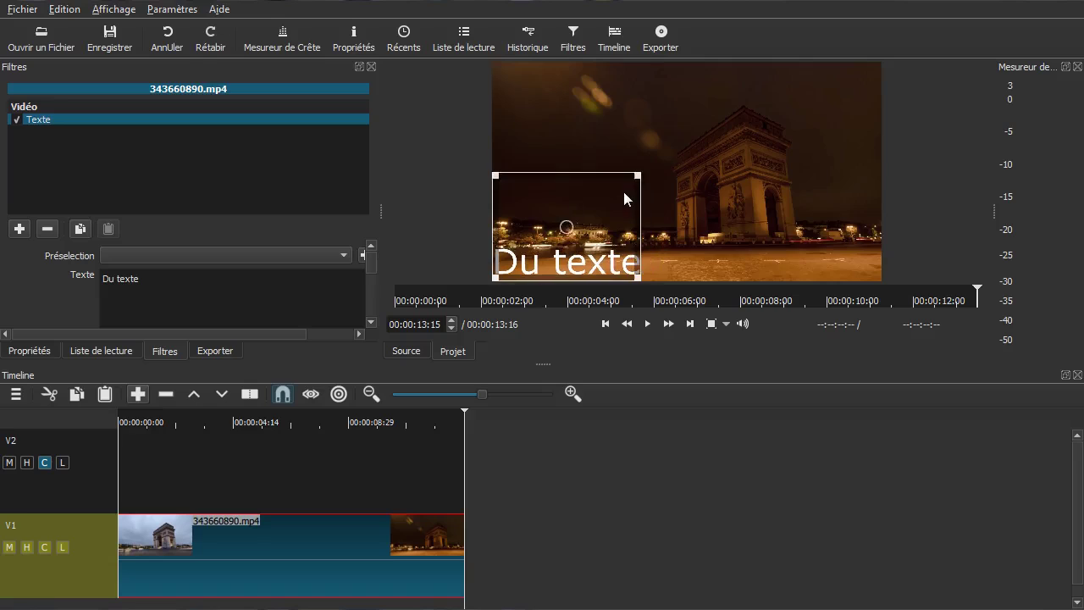
pyautogui.moveTo(565, 229); pyautogui.dragTo(641, 168)
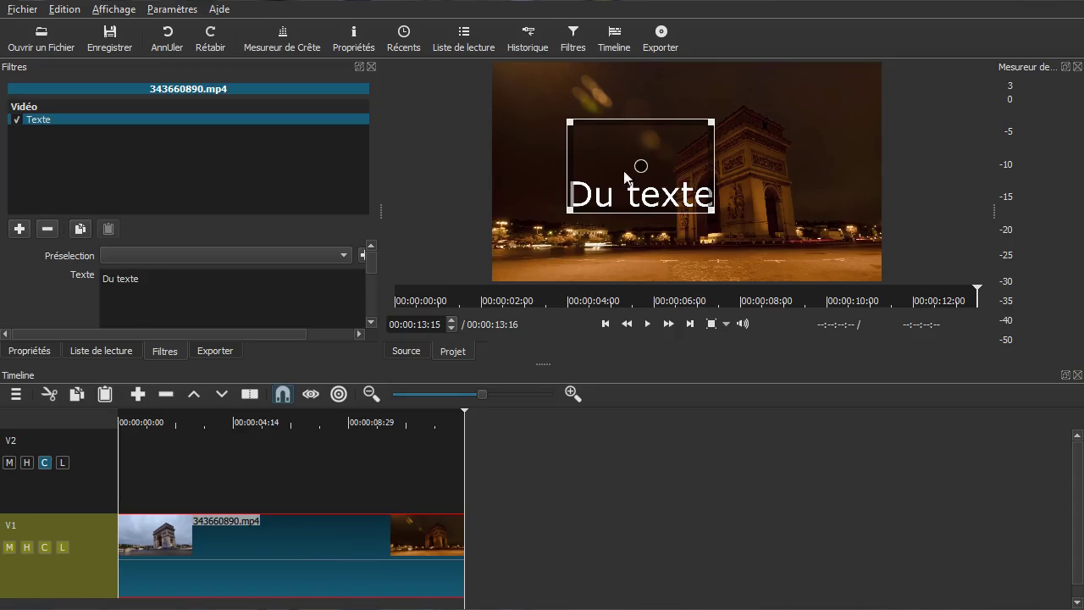
pyautogui.moveTo(641, 165); pyautogui.dragTo(700, 171)
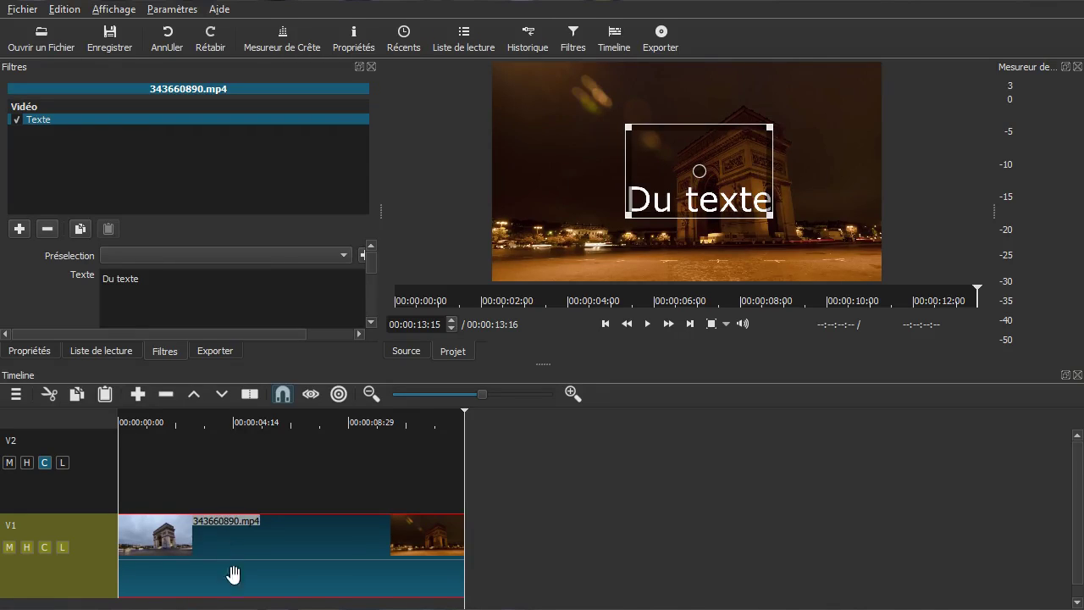
# Check the text at several points along the clip and remove the Texte filter from it
pyautogui.moveTo(310, 470); pyautogui.dragTo(232, 468)
pyautogui.moveTo(361, 461); pyautogui.dragTo(389, 458)
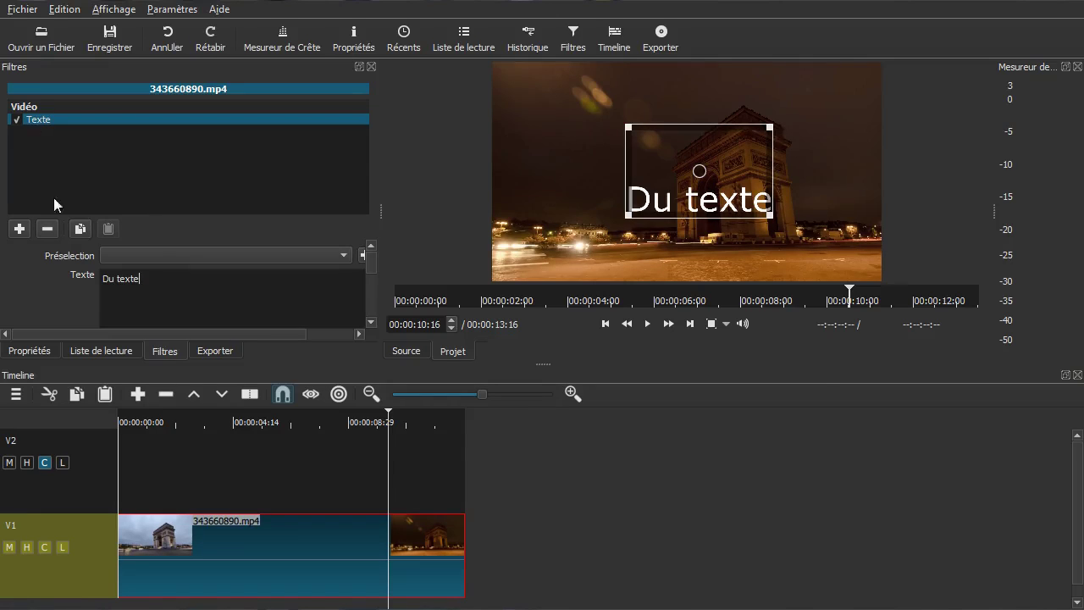
pyautogui.click(47, 228)
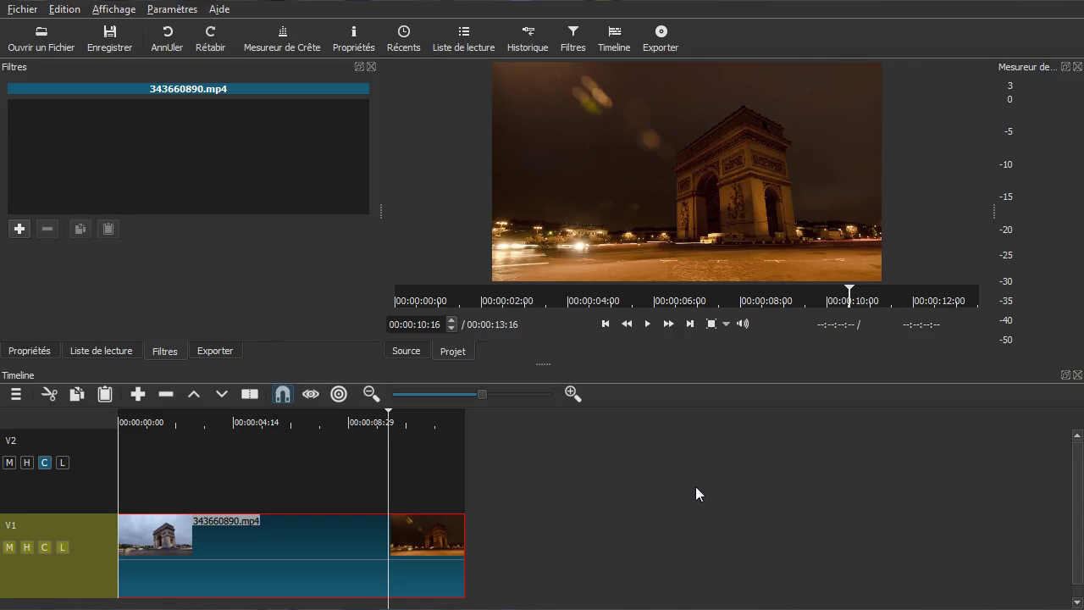
# Return the playhead to the start of the timeline and bring up the Couleur generator under Ouvrir Autre
pyautogui.click(219, 482)
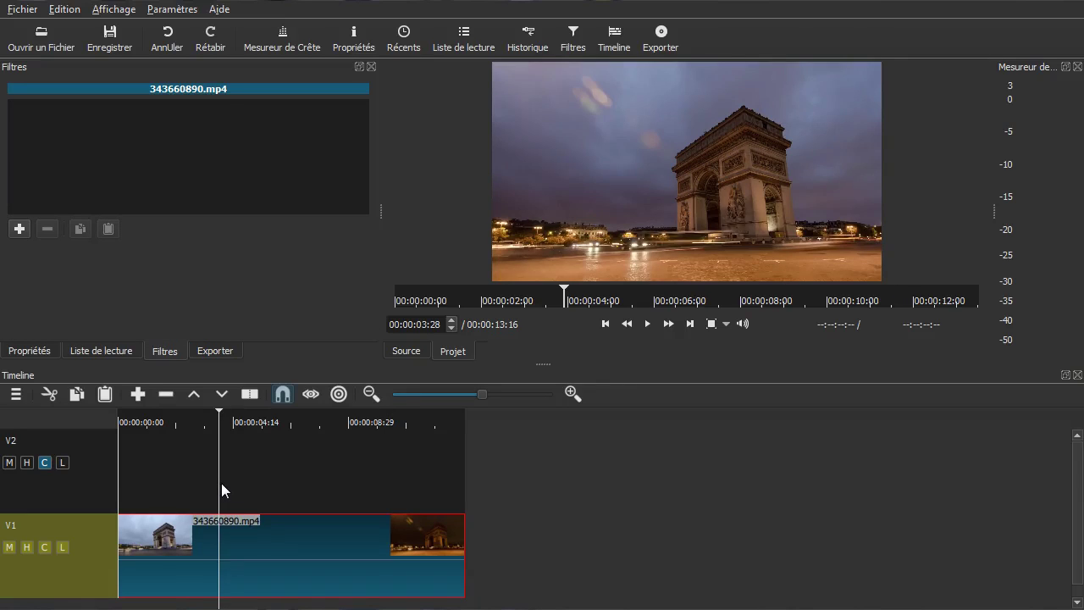
pyautogui.press('Home')
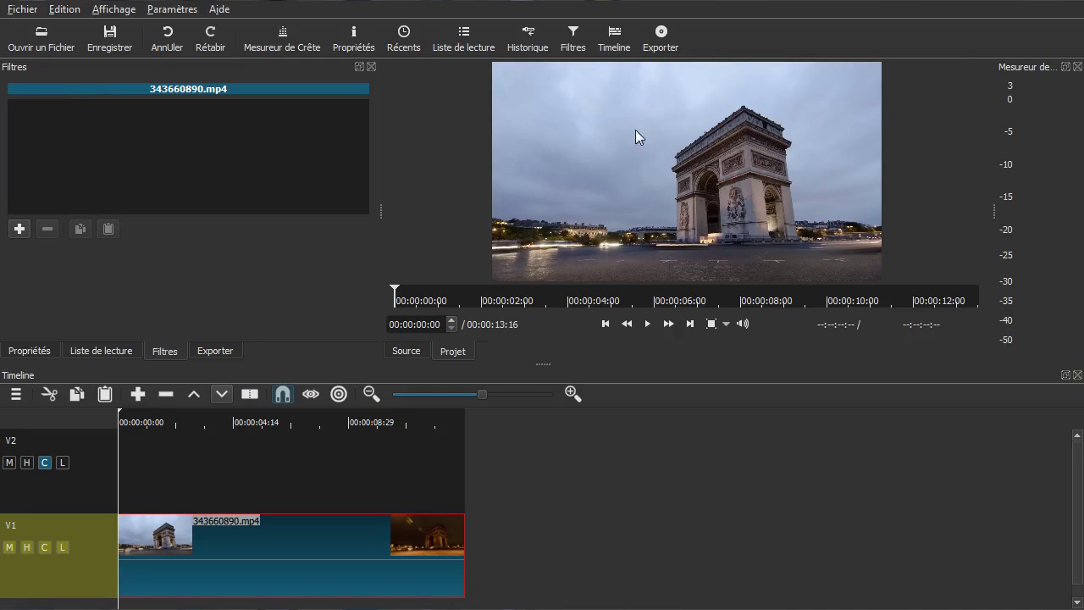
pyautogui.click(22, 10)
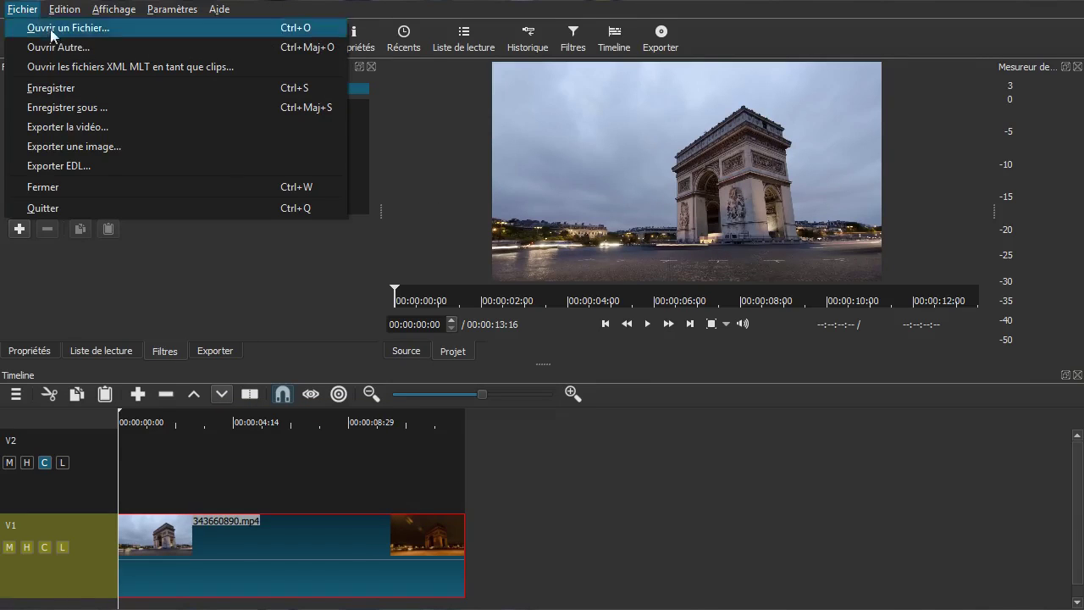
pyautogui.click(122, 49)
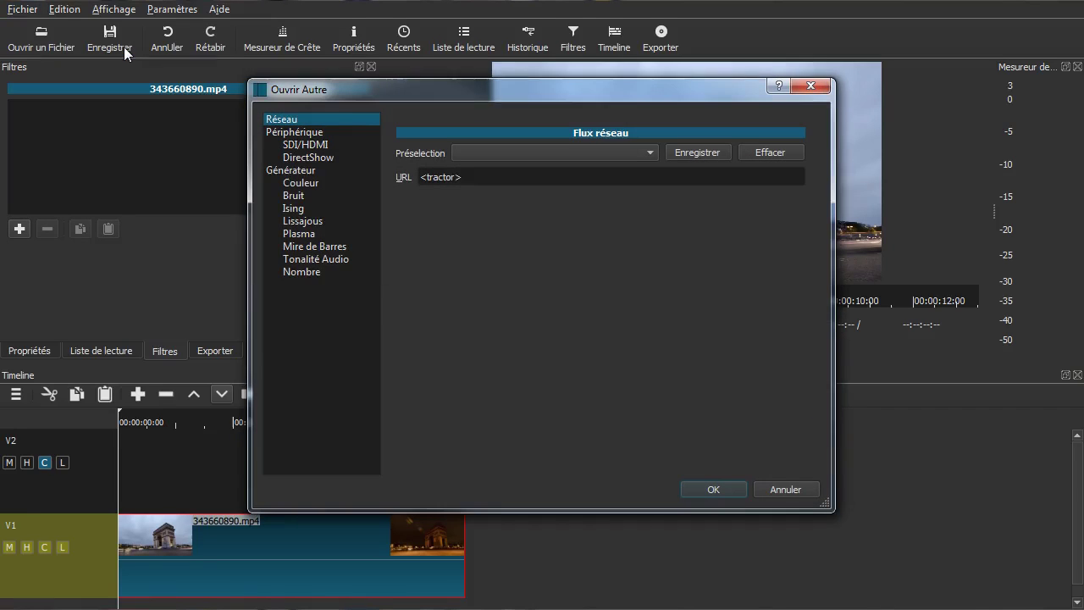
pyautogui.moveTo(375, 93); pyautogui.dragTo(227, 83)
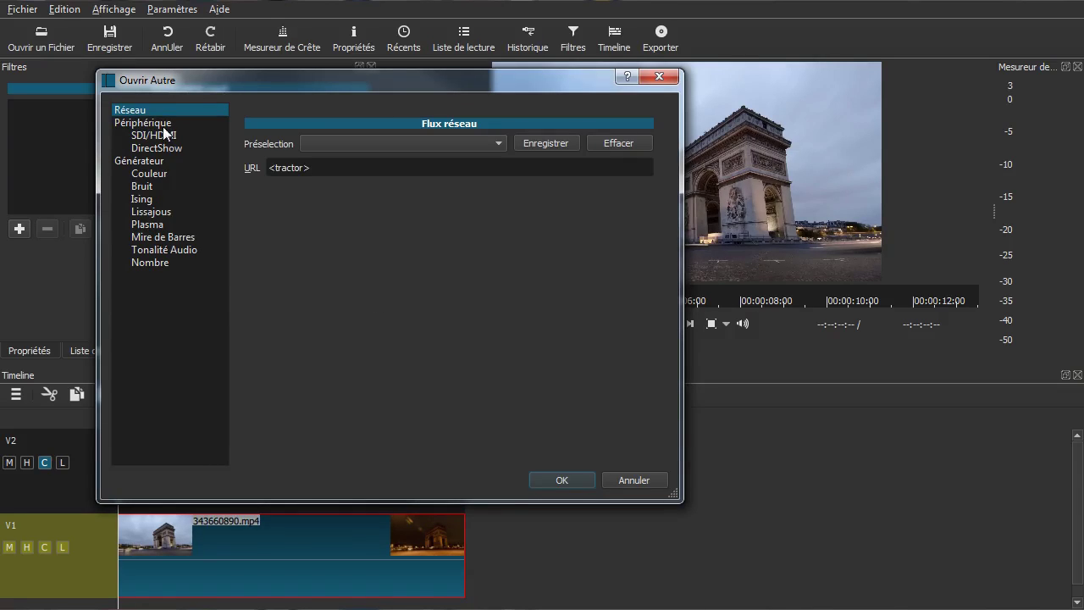
pyautogui.click(138, 161)
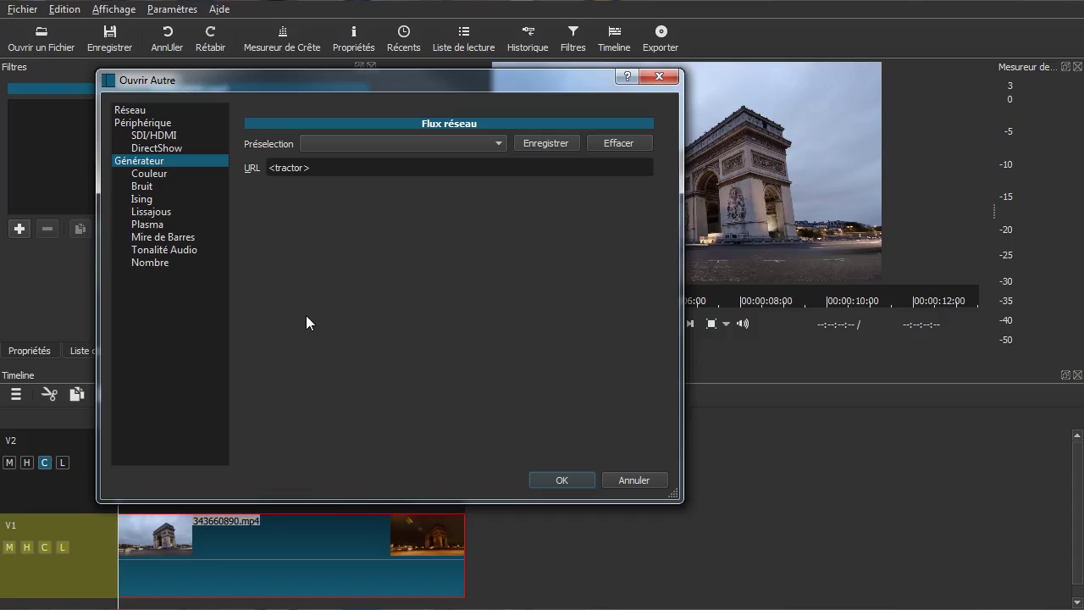
pyautogui.click(162, 176)
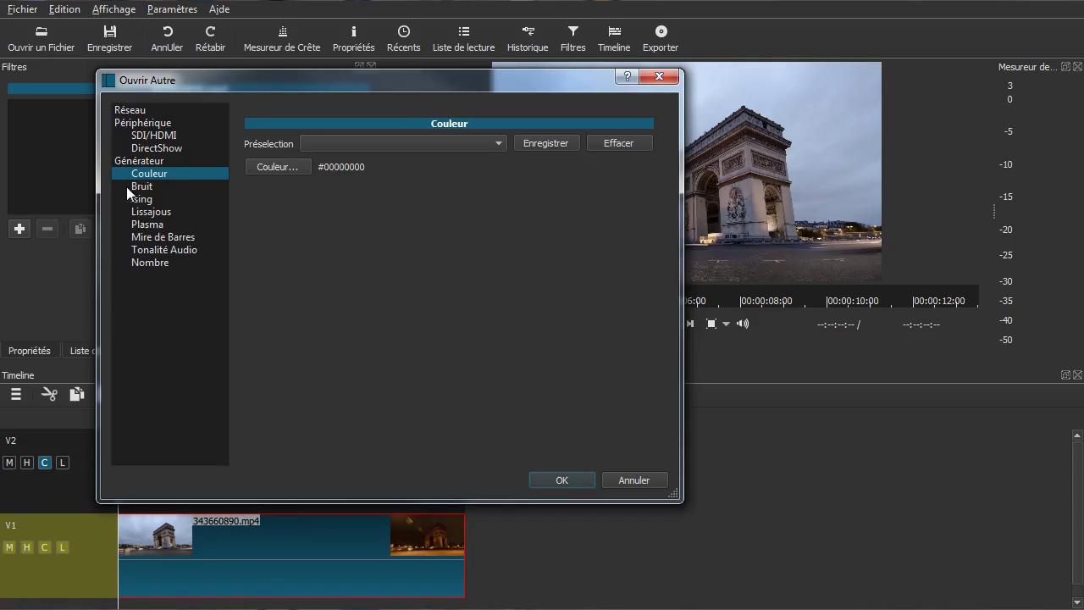
# Examine the settings of the other generators from Bruit through Nombre, ending back on Couleur
pyautogui.click(128, 187)
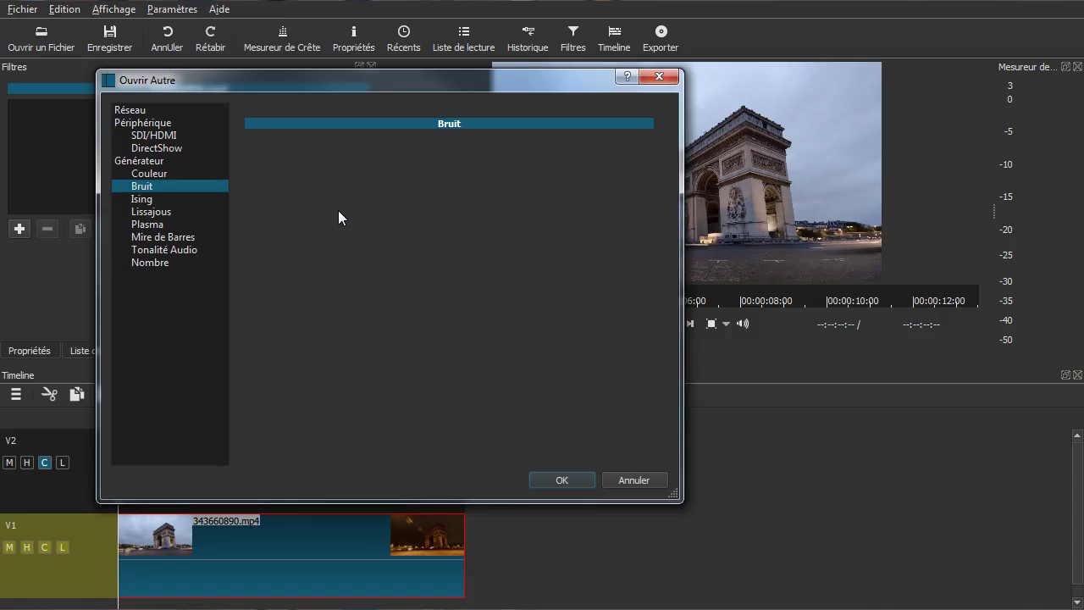
pyautogui.click(149, 201)
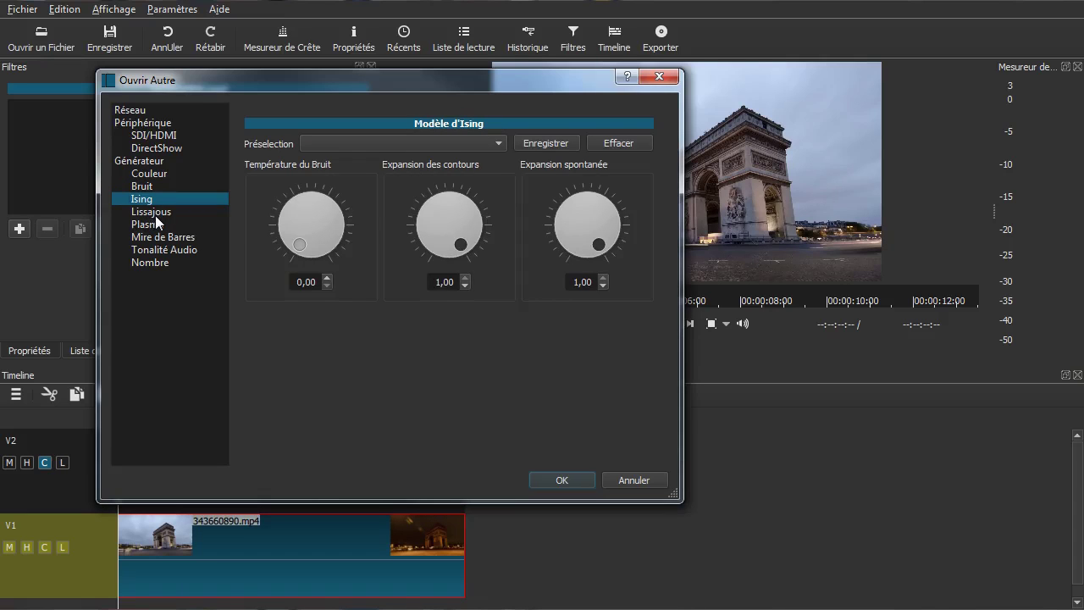
pyautogui.click(155, 214)
pyautogui.click(153, 224)
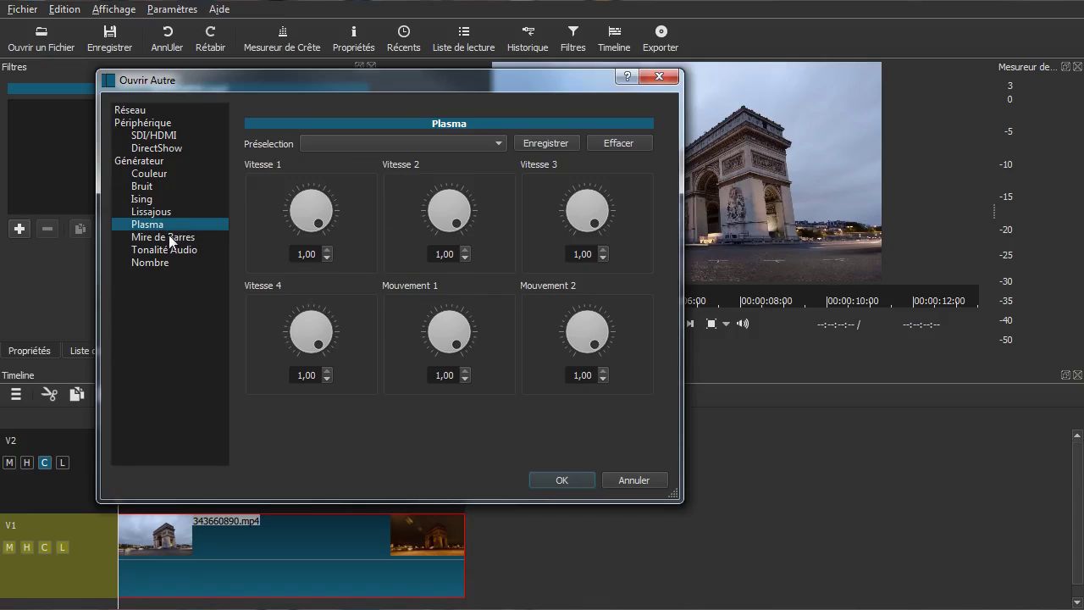
pyautogui.click(168, 237)
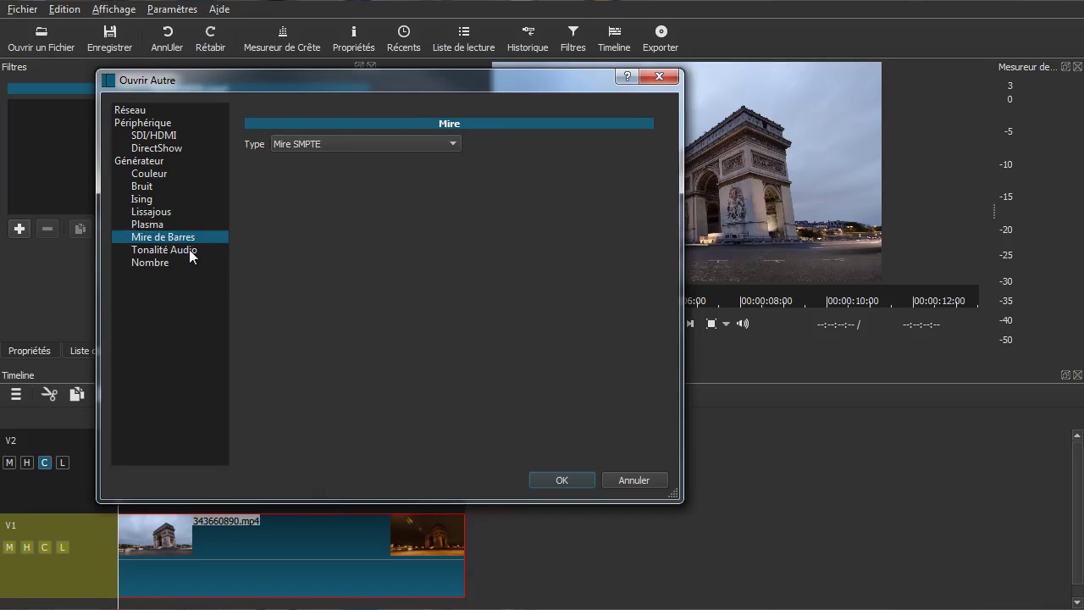
pyautogui.click(189, 249)
pyautogui.click(153, 263)
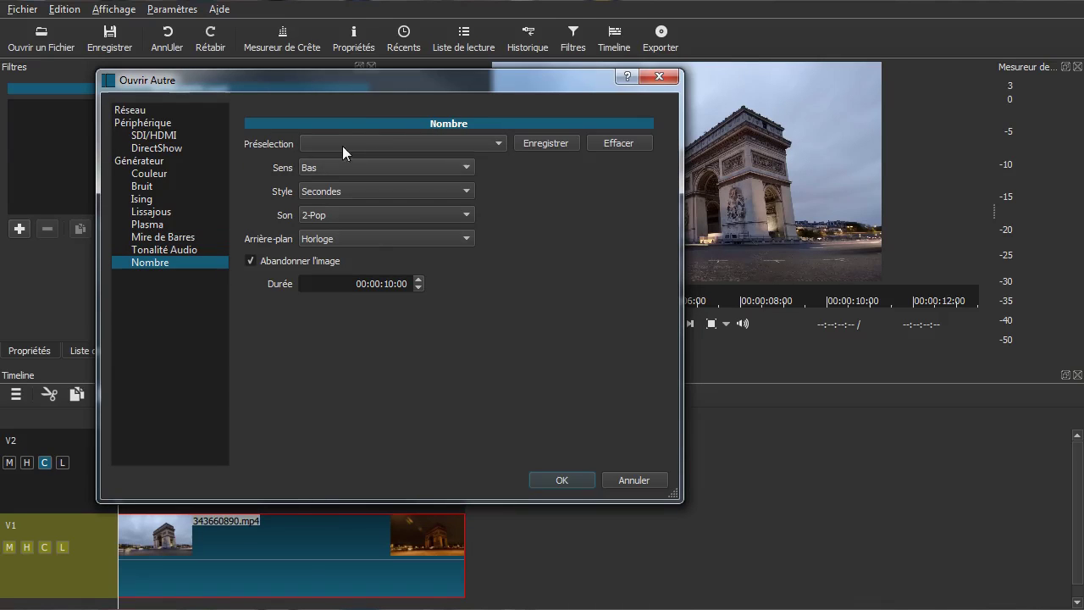
pyautogui.click(163, 171)
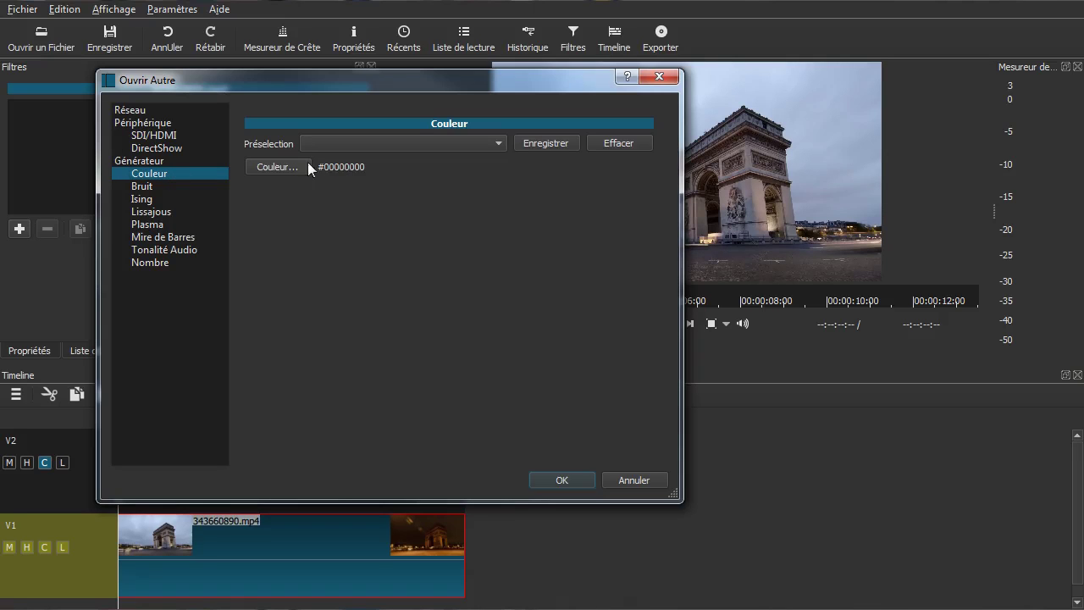
# Set the Couleur generator's colour to black with the alpha channel left at 255
pyautogui.click(272, 170)
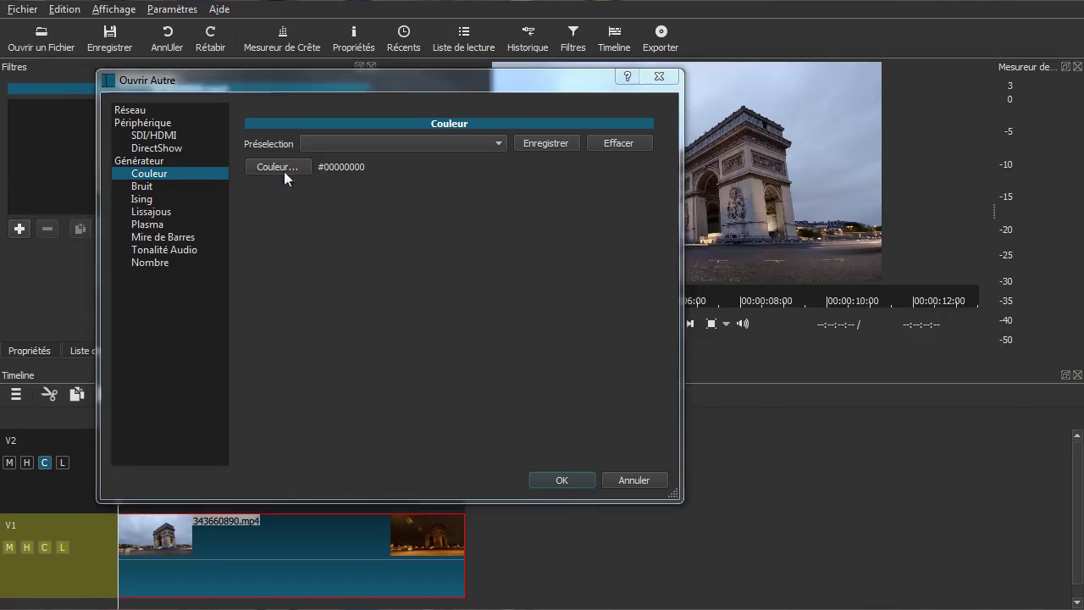
pyautogui.moveTo(645, 215); pyautogui.dragTo(361, 147)
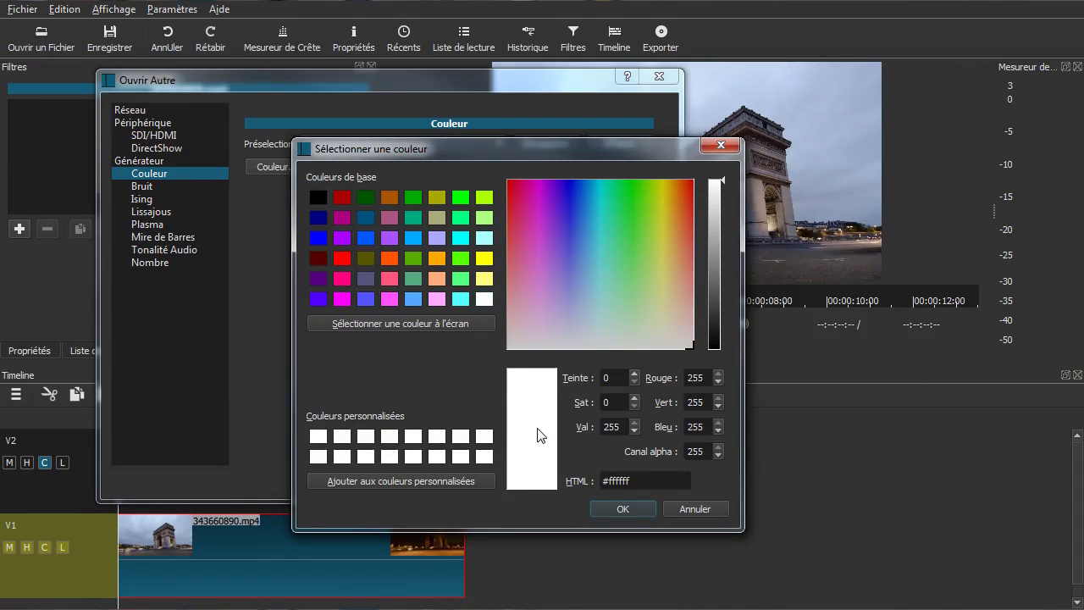
pyautogui.click(316, 197)
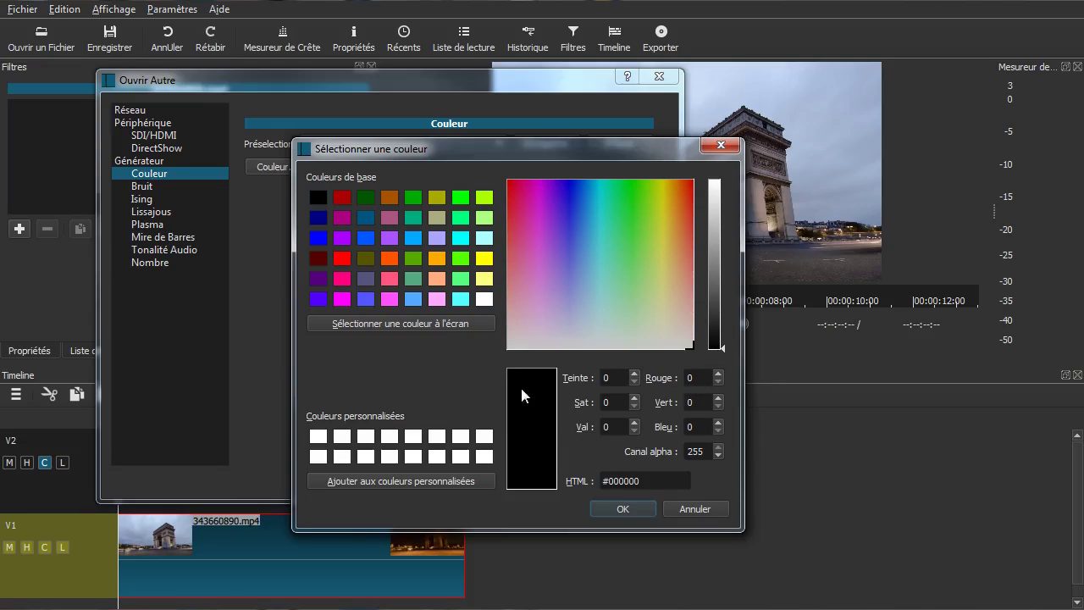
pyautogui.click(661, 481)
pyautogui.click(627, 508)
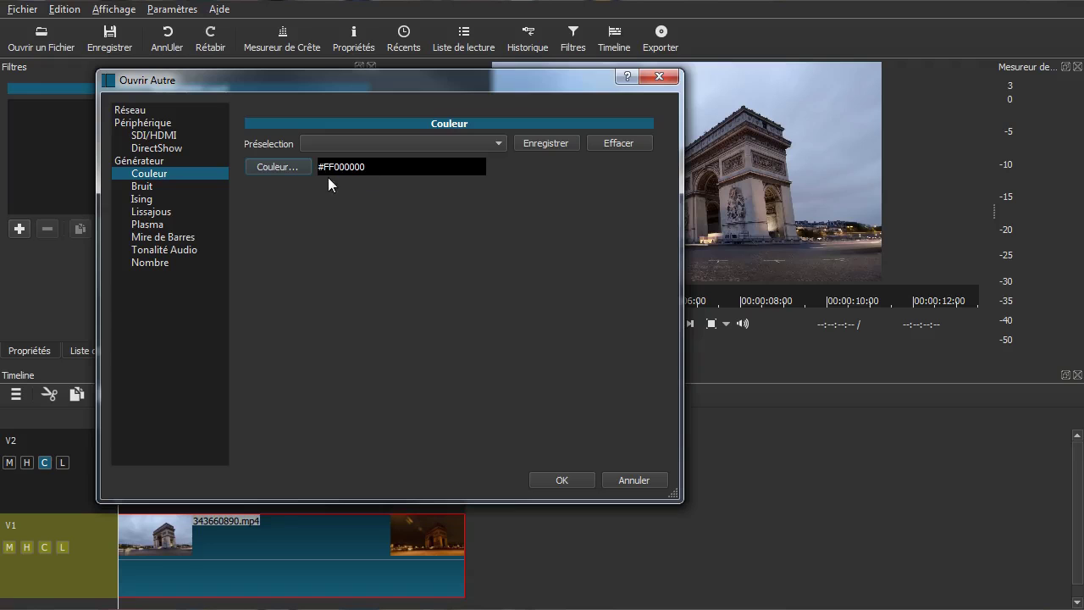
# Change the Couleur generator's colour to black with an alpha channel of 0 and create the clip
pyautogui.click(292, 168)
pyautogui.moveTo(771, 232); pyautogui.dragTo(391, 123)
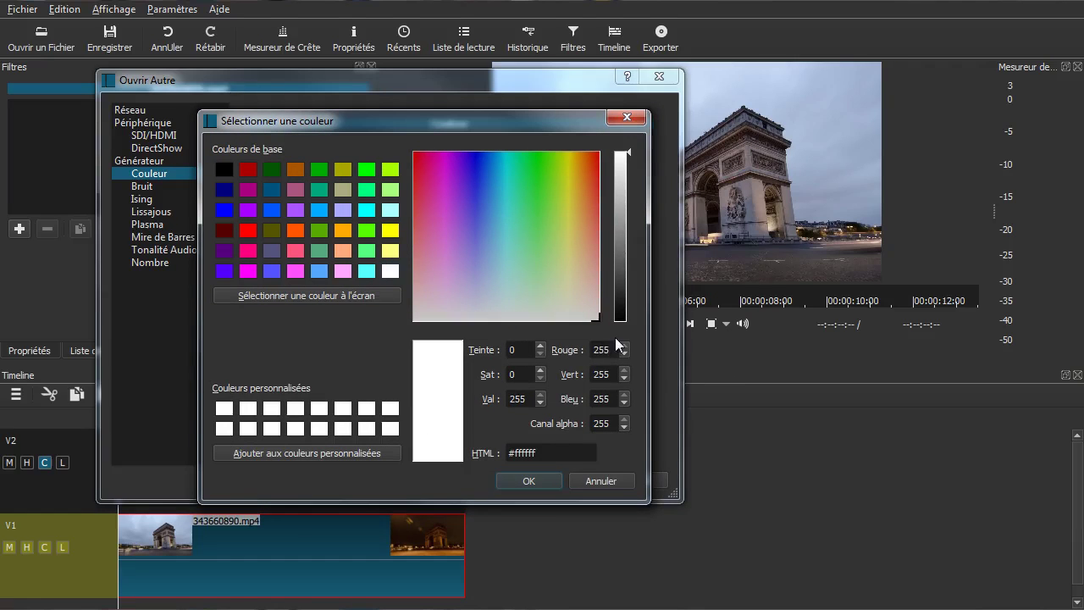
pyautogui.click(225, 171)
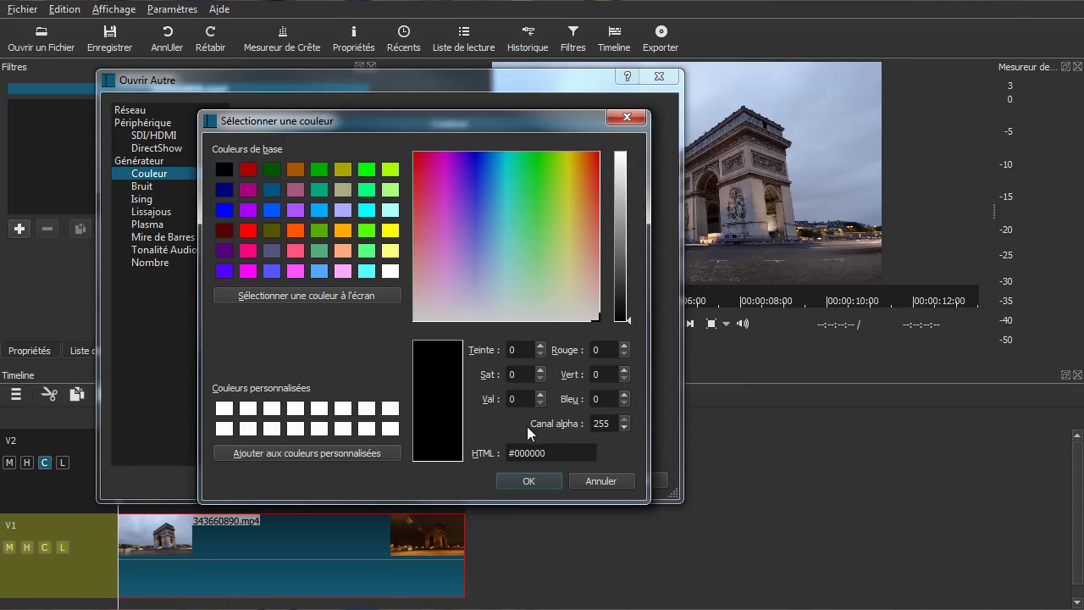
pyautogui.moveTo(330, 128); pyautogui.dragTo(372, 109)
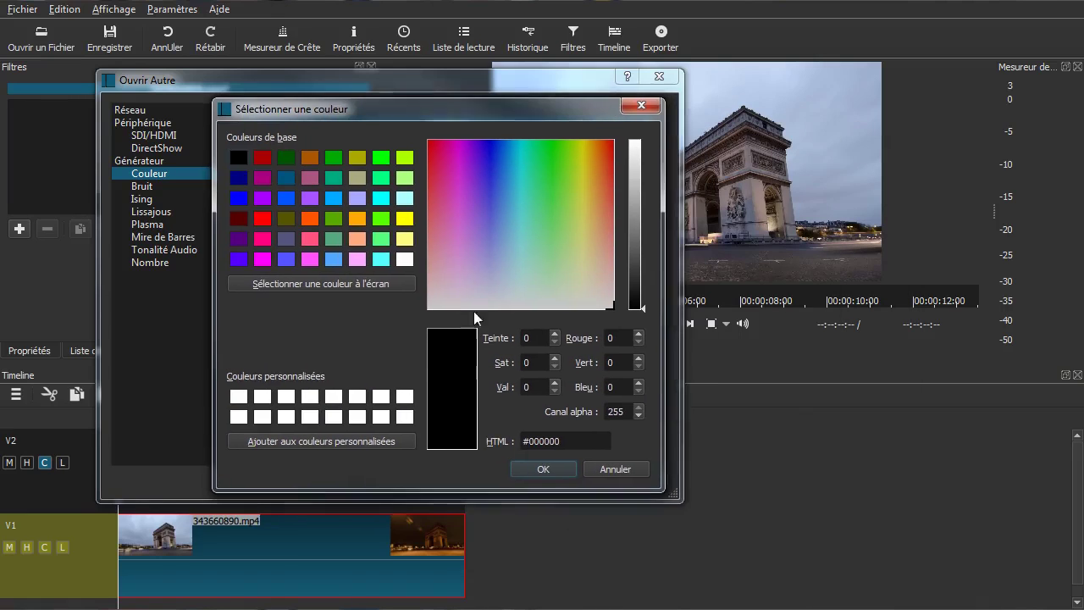
pyautogui.click(587, 411)
pyautogui.hotkey('ctrl', 'a')
pyautogui.write('0')
pyautogui.click(563, 468)
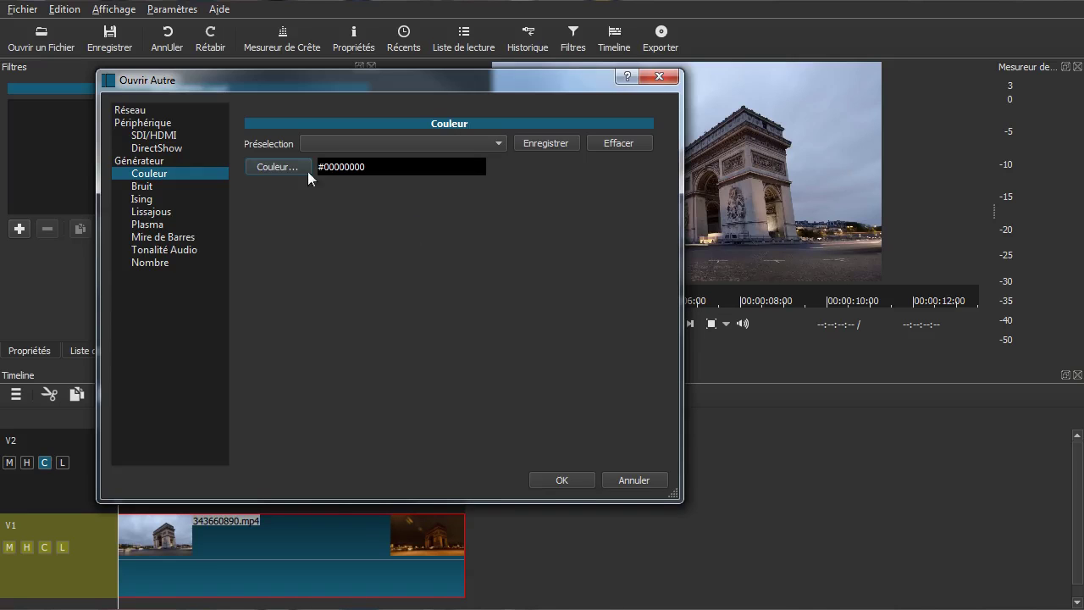
pyautogui.click(562, 480)
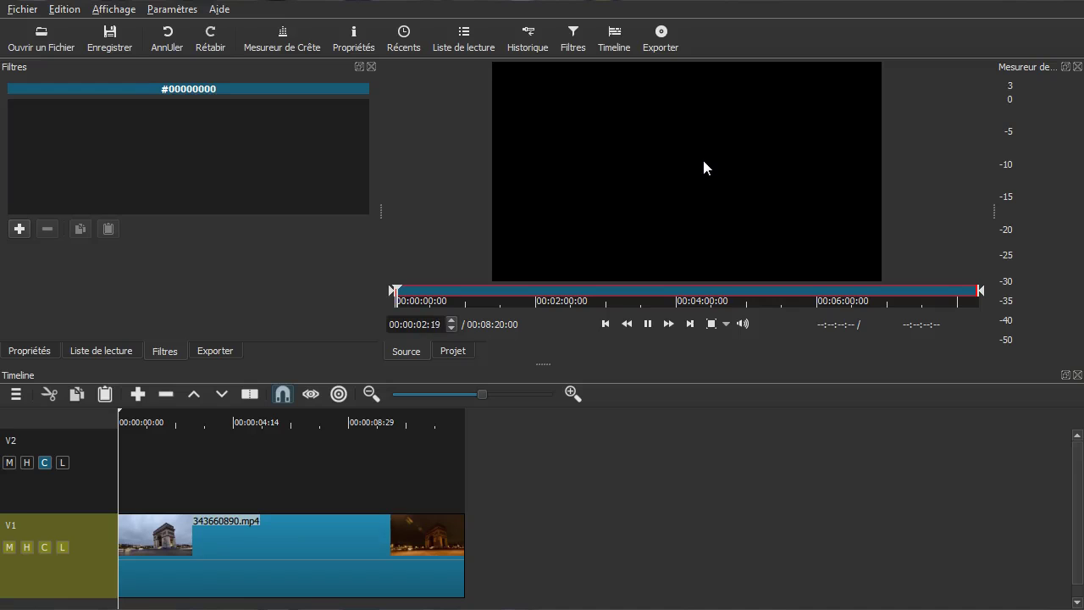
# Add the transparent colour clip to the playlist at full length and remove it again
pyautogui.click(103, 351)
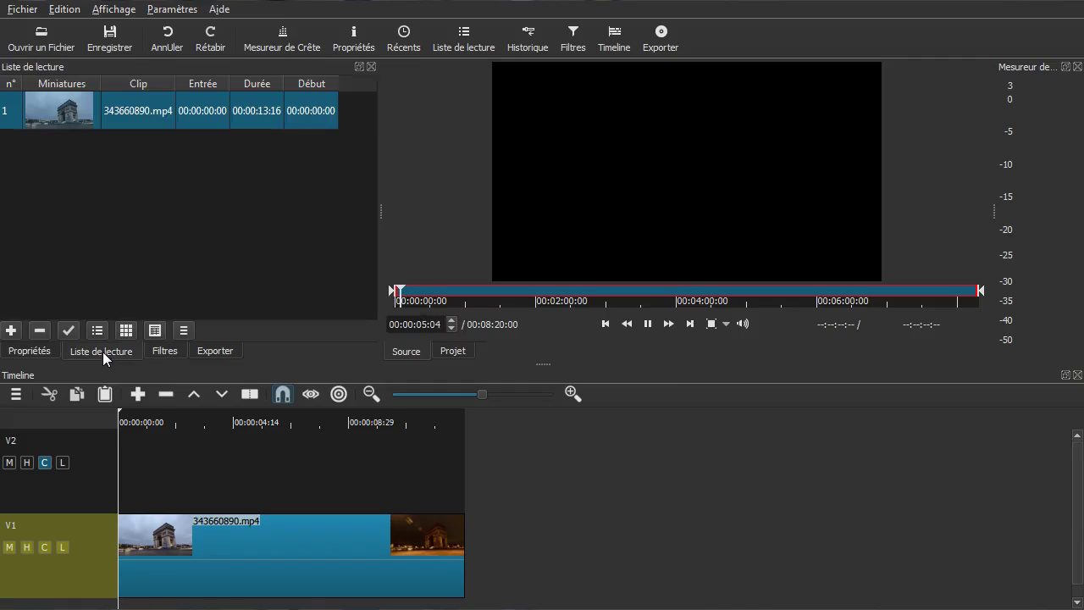
pyautogui.click(11, 330)
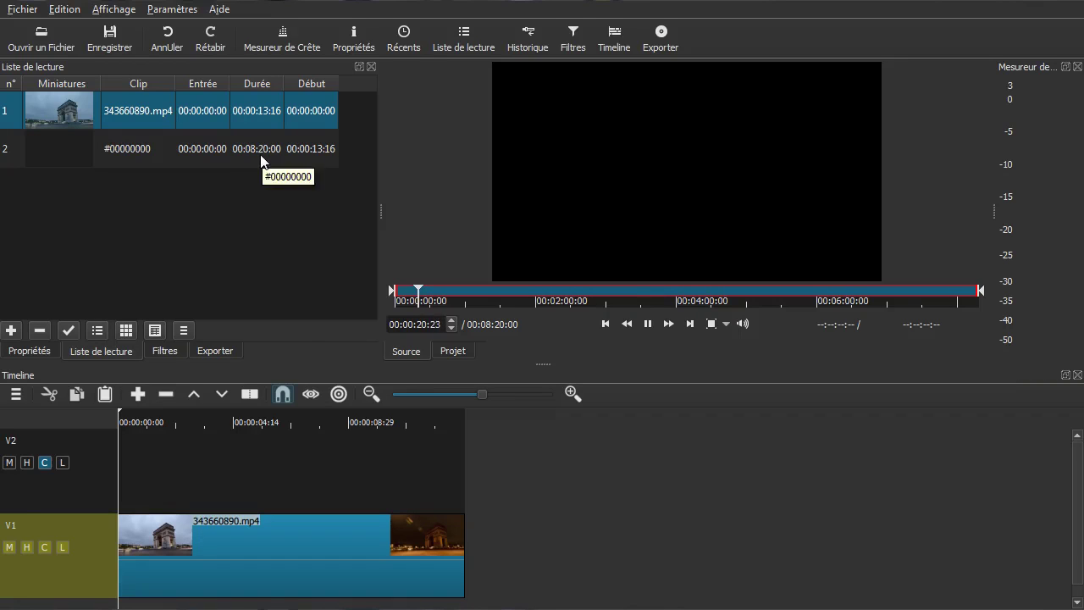
pyautogui.click(133, 155)
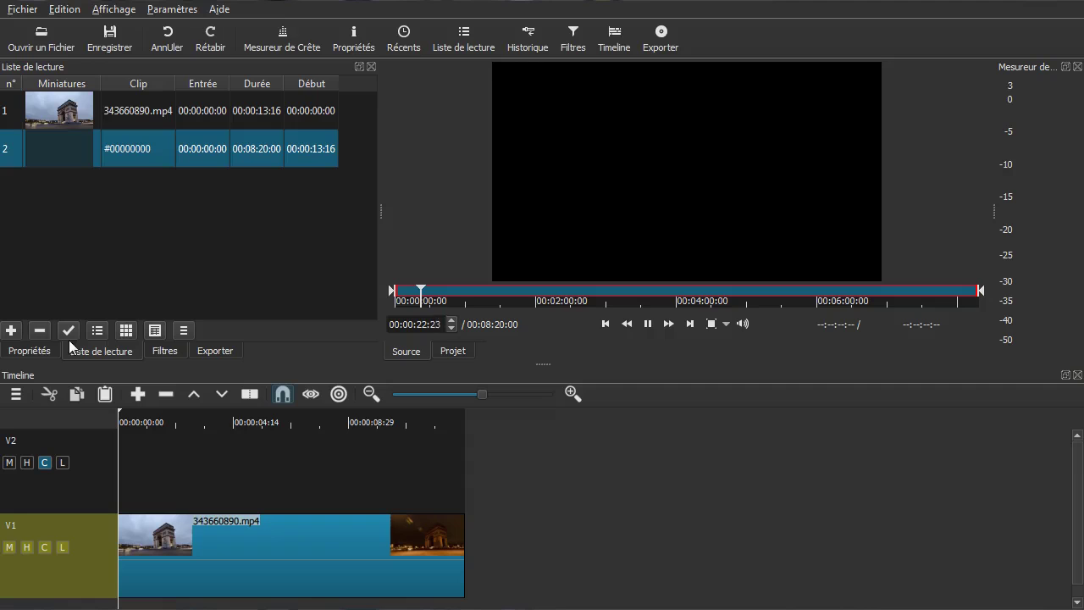
pyautogui.click(38, 332)
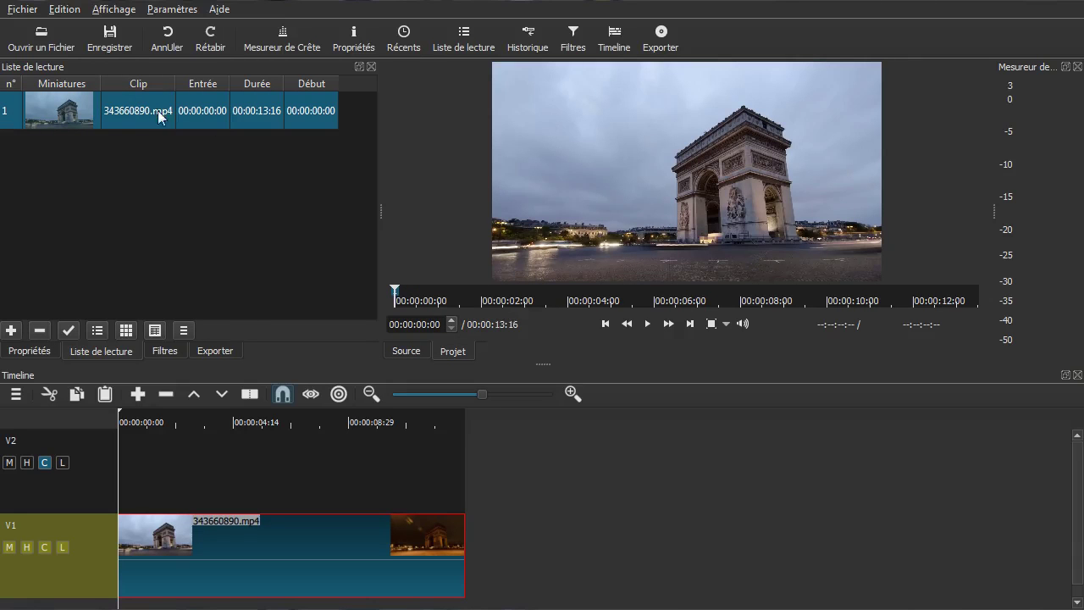
# Create a new Couleur clip through Ouvrir Autre, using black with an alpha channel of 0
pyautogui.click(22, 8)
pyautogui.click(51, 48)
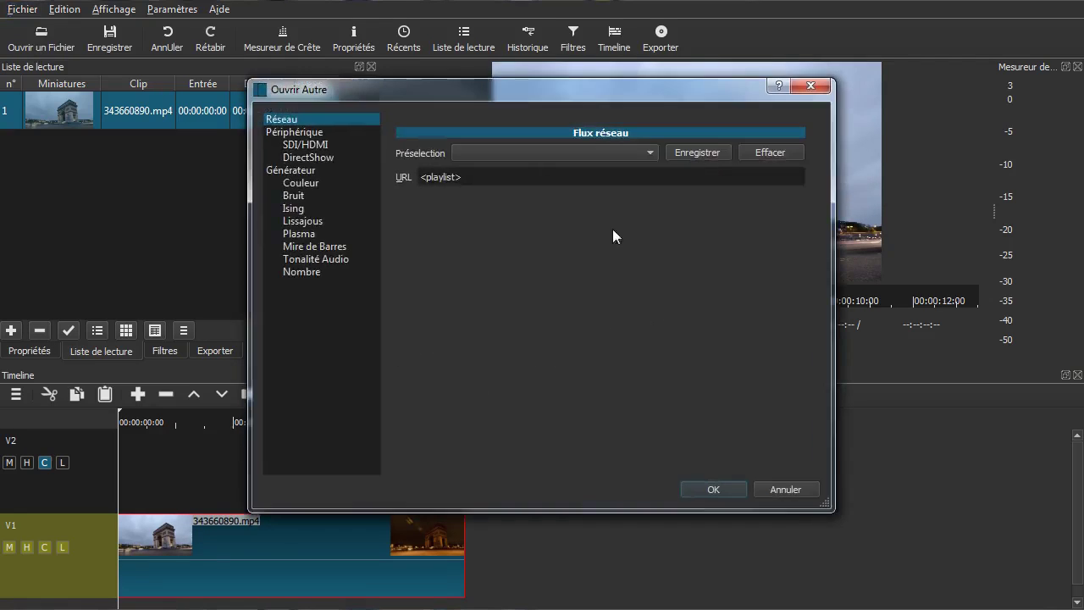
pyautogui.click(292, 183)
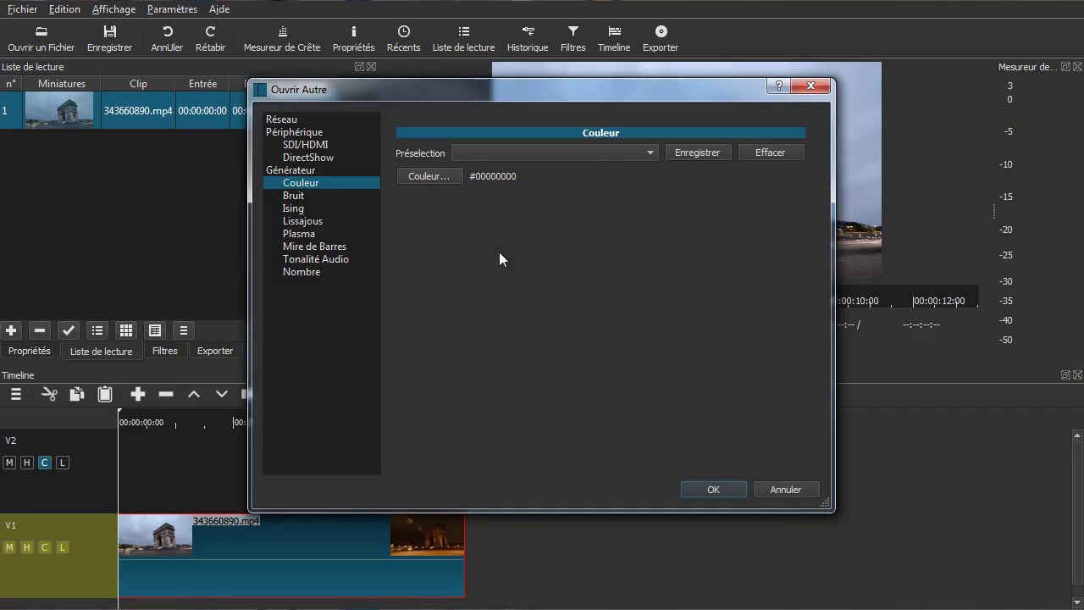
pyautogui.click(429, 176)
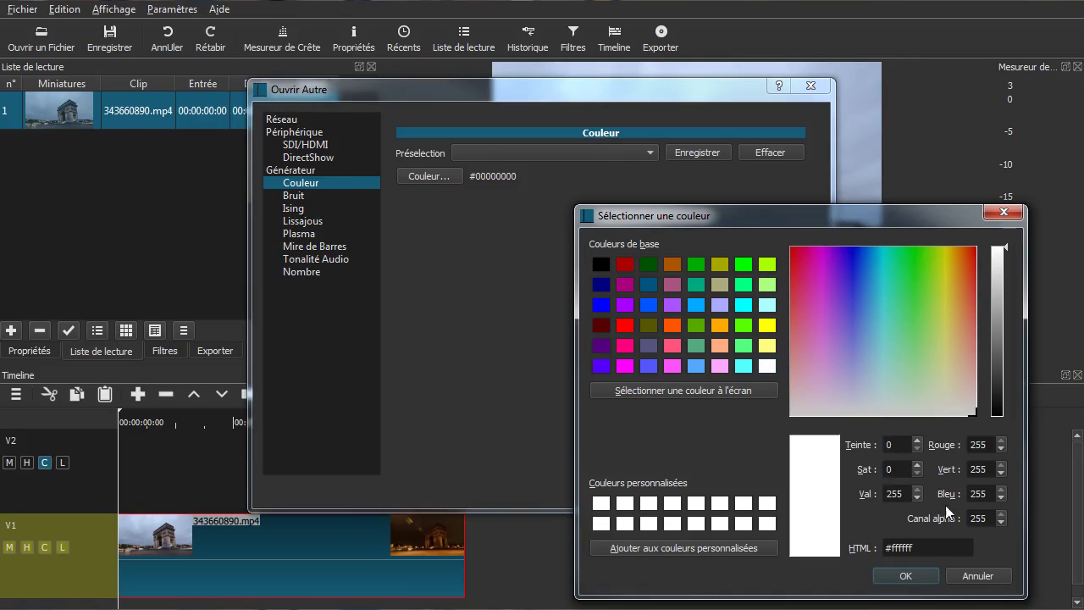
pyautogui.click(600, 265)
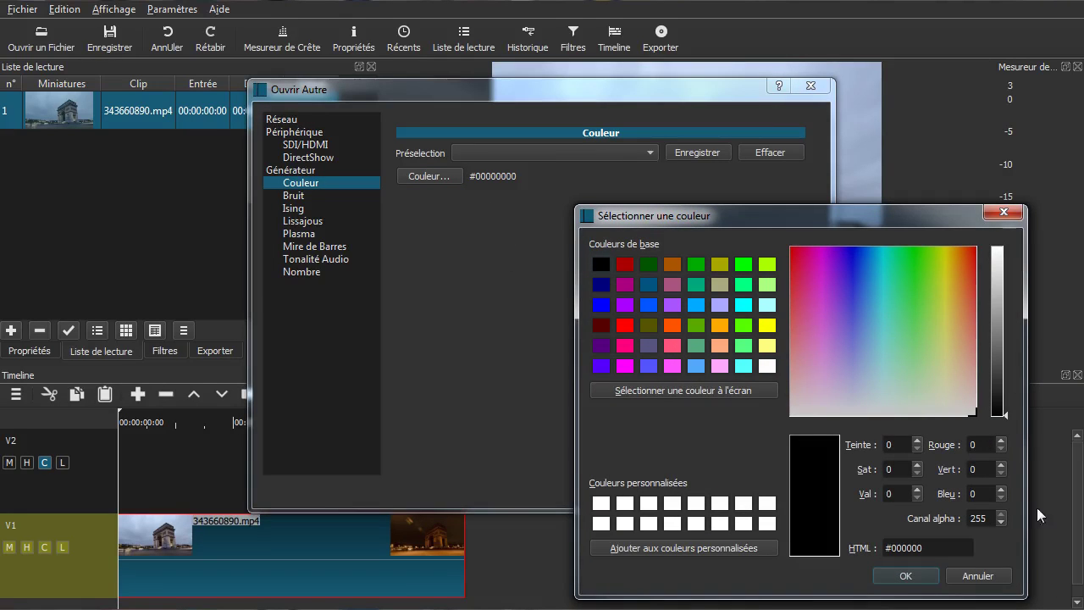
pyautogui.doubleClick(986, 518)
pyautogui.click(930, 575)
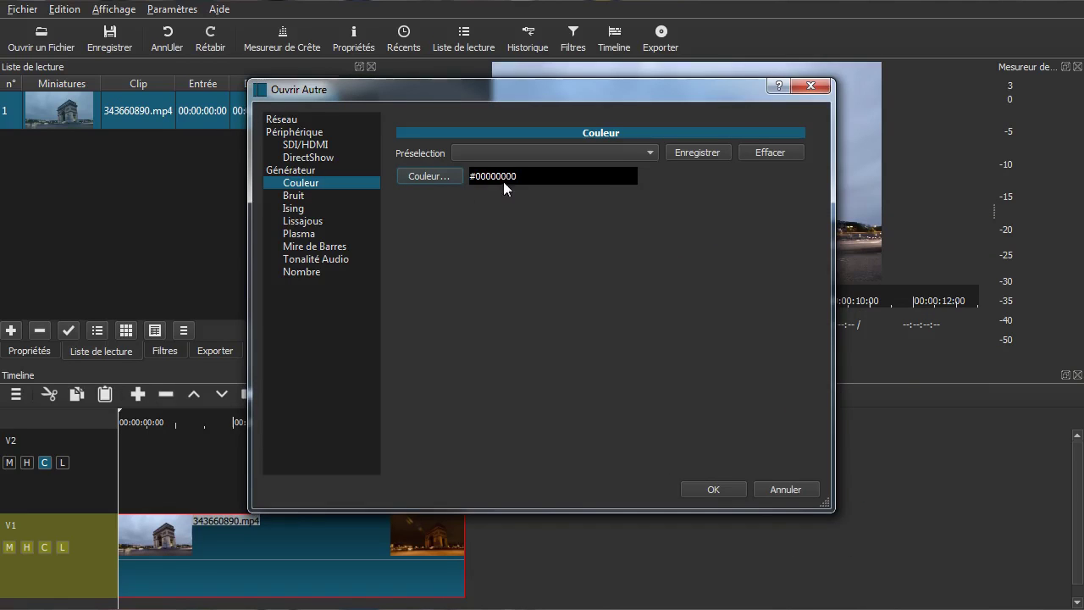
pyautogui.click(726, 494)
# Stop playback, trim the transparent clip's out point to a duration of about 10 seconds and add it to the playlist
pyautogui.press('space')
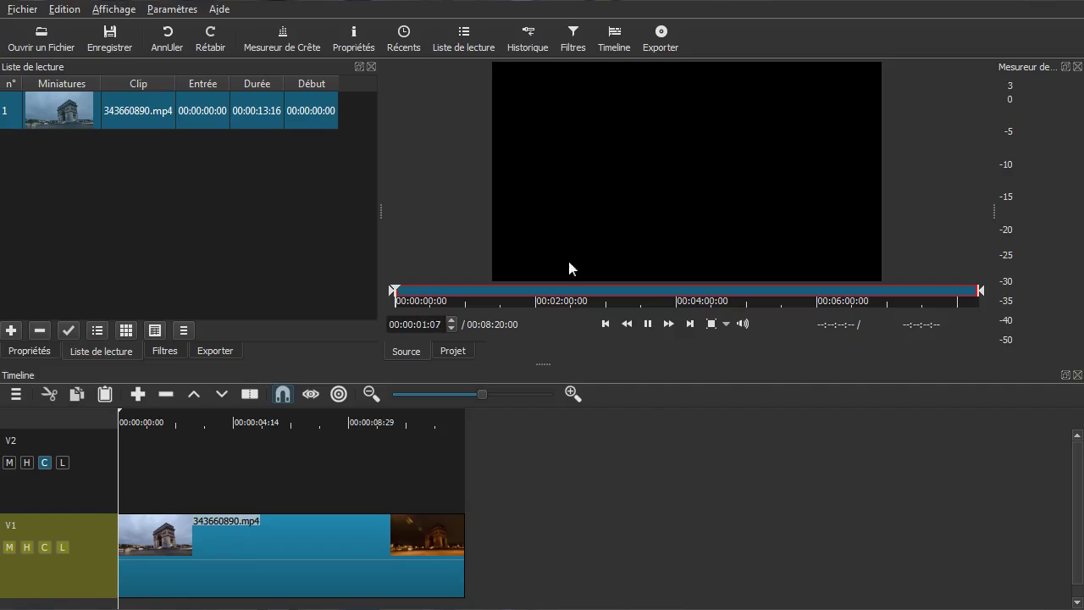
pyautogui.click(983, 292)
pyautogui.moveTo(983, 293)
pyautogui.mouseDown()
pyautogui.moveTo(481, 294)
pyautogui.moveTo(409, 296)
pyautogui.moveTo(397, 310)
pyautogui.mouseUp()
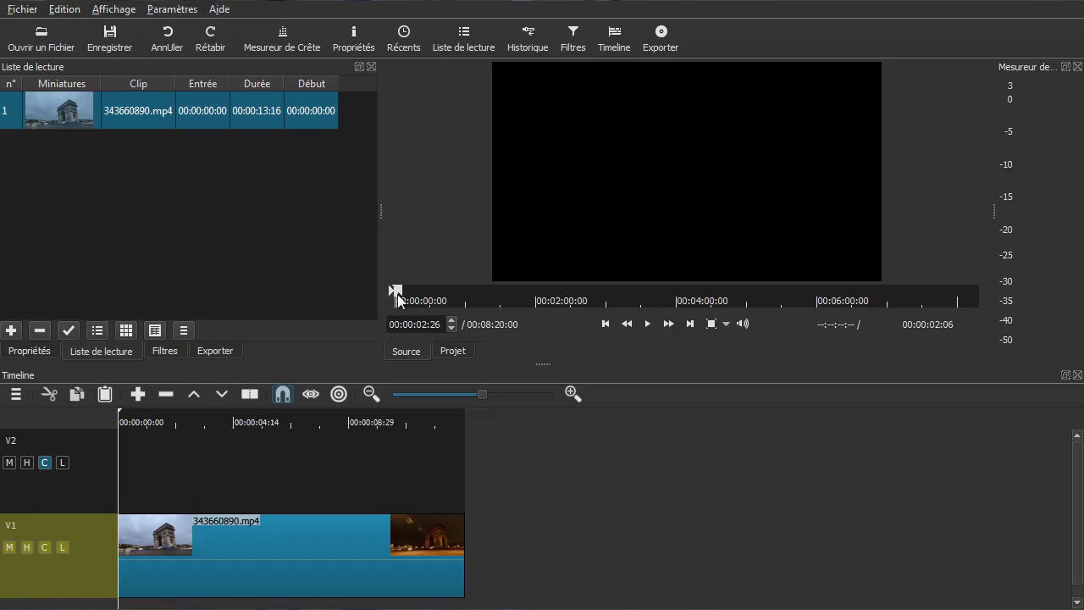
pyautogui.moveTo(397, 292); pyautogui.dragTo(405, 292)
pyautogui.click(12, 330)
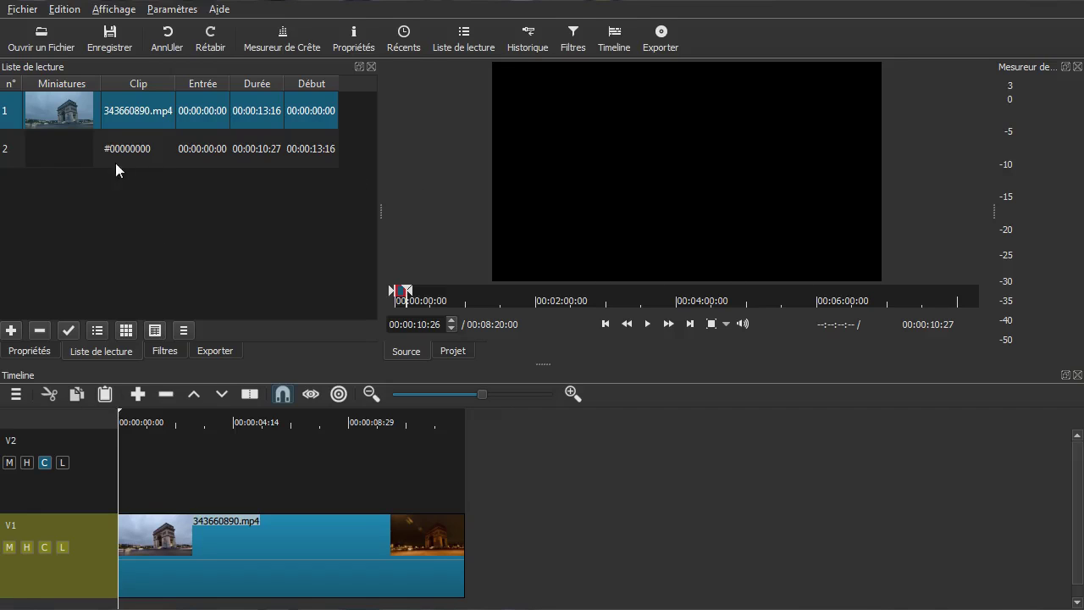
# Place the transparent clip on track V2, about 3 seconds long and starting near 1 second, and preview the video beneath it
pyautogui.moveTo(34, 150); pyautogui.dragTo(212, 458)
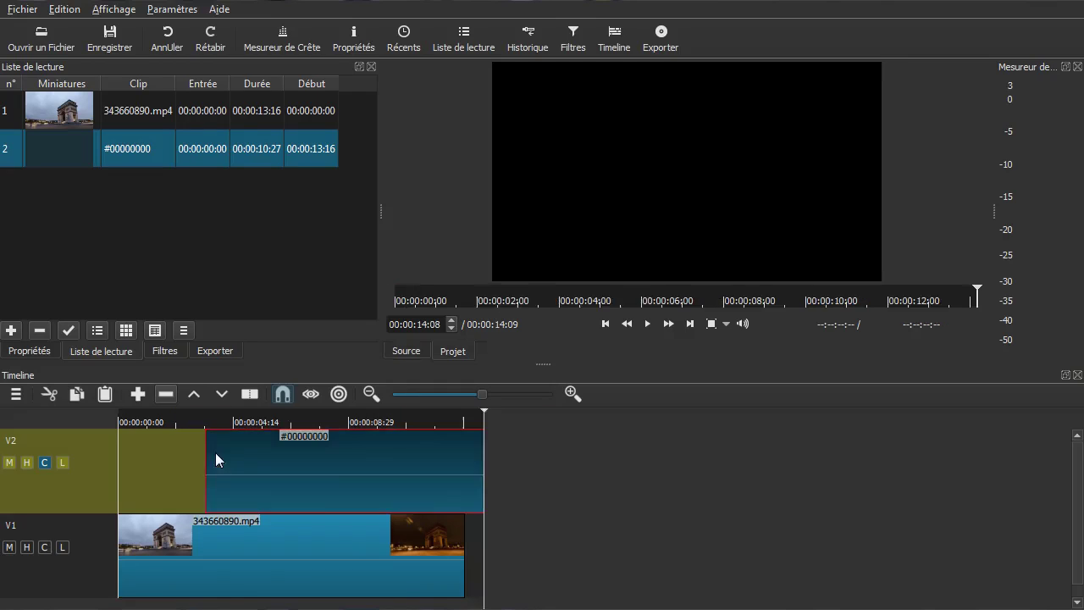
pyautogui.moveTo(480, 458); pyautogui.dragTo(158, 476)
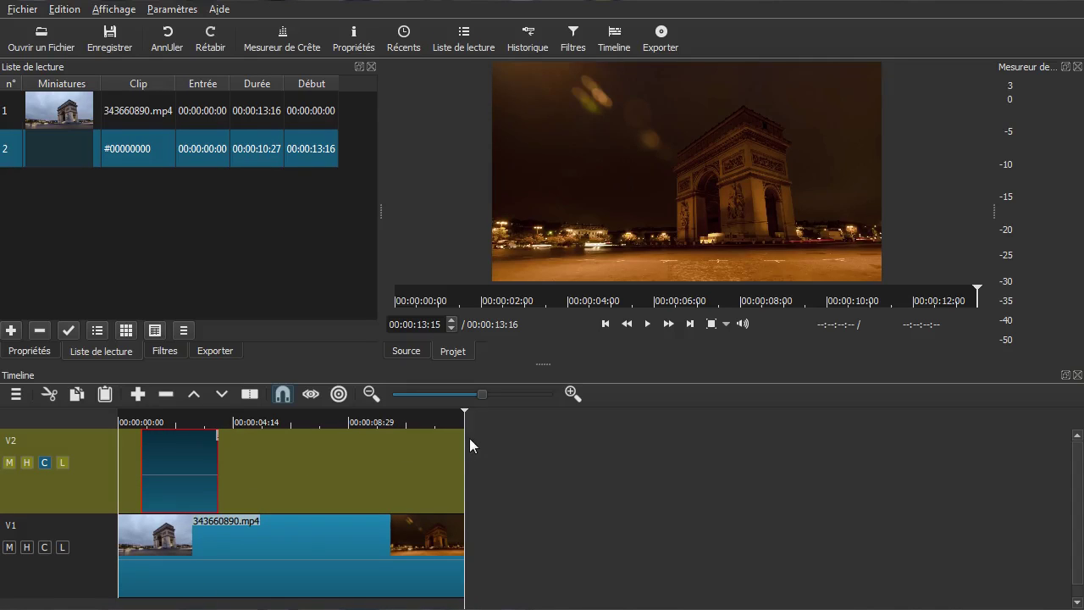
pyautogui.moveTo(383, 466); pyautogui.dragTo(181, 487)
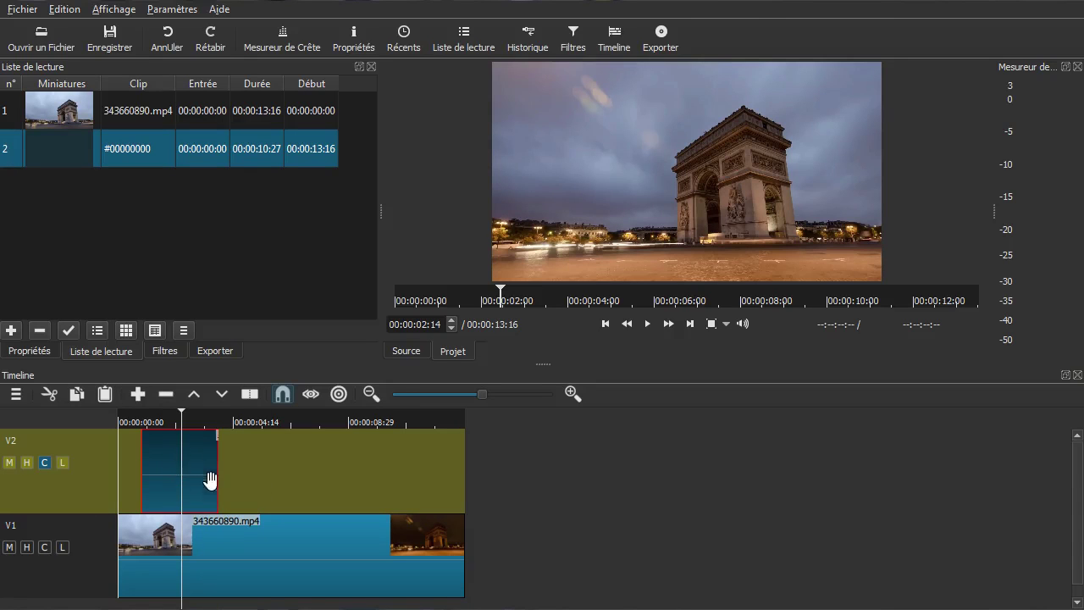
pyautogui.click(129, 484)
pyautogui.press('space')
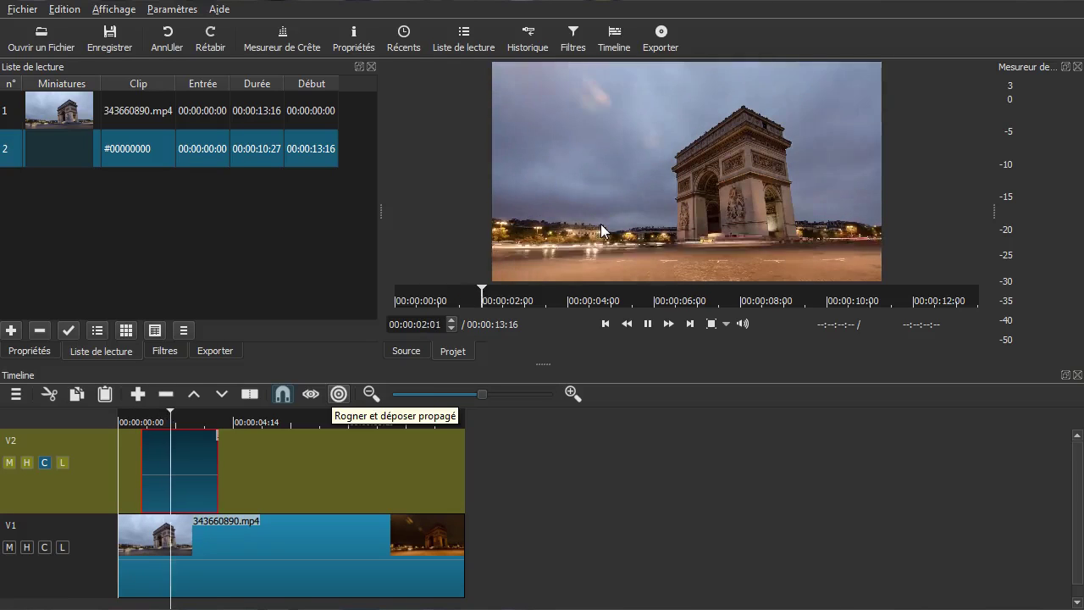
pyautogui.press('space')
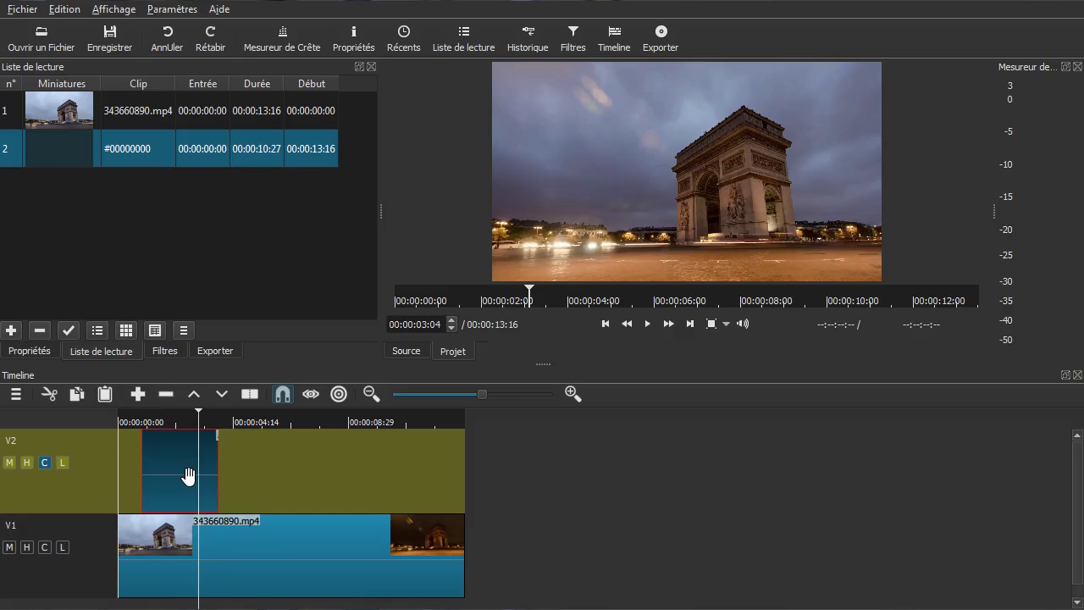
# Add a Texte filter to the transparent clip on V2 and replace its default text with "Du texte"
pyautogui.click(165, 354)
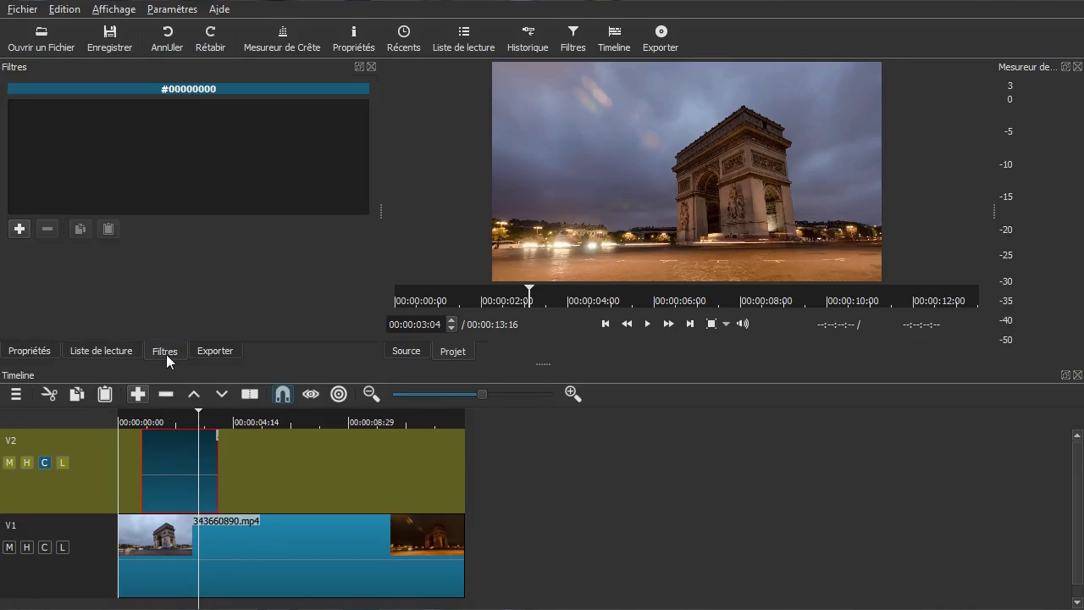
pyautogui.click(14, 232)
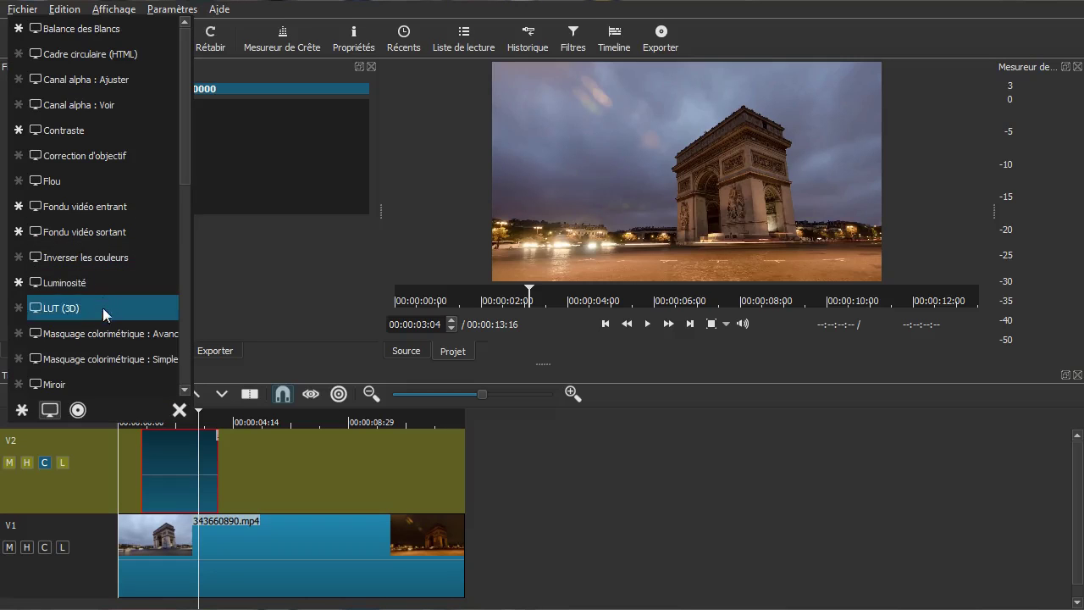
pyautogui.click(187, 272)
pyautogui.moveTo(188, 273); pyautogui.dragTo(196, 359)
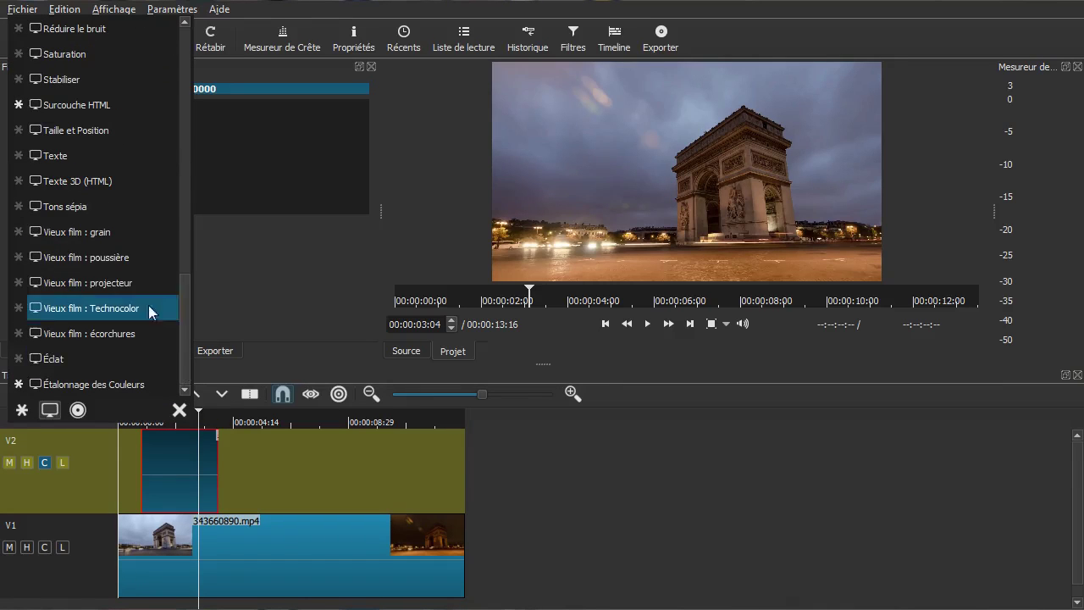
pyautogui.click(82, 160)
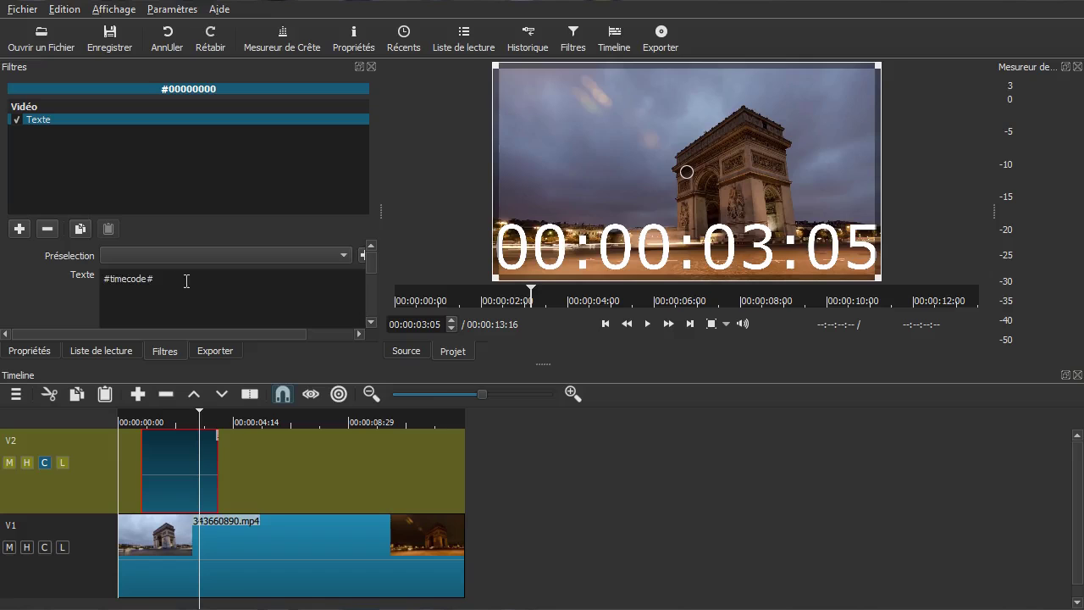
pyautogui.tripleClick(187, 280)
pyautogui.write('Du texte')
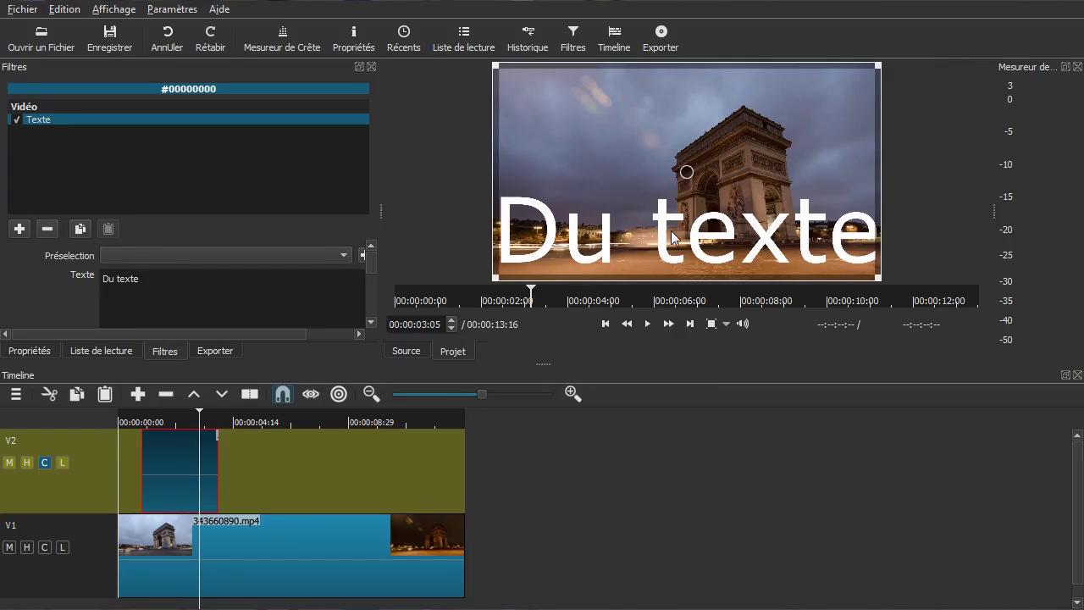
# Shrink the text box to under half the frame's width and fit it in the sky to the left of the arch
pyautogui.moveTo(877, 62); pyautogui.dragTo(638, 222)
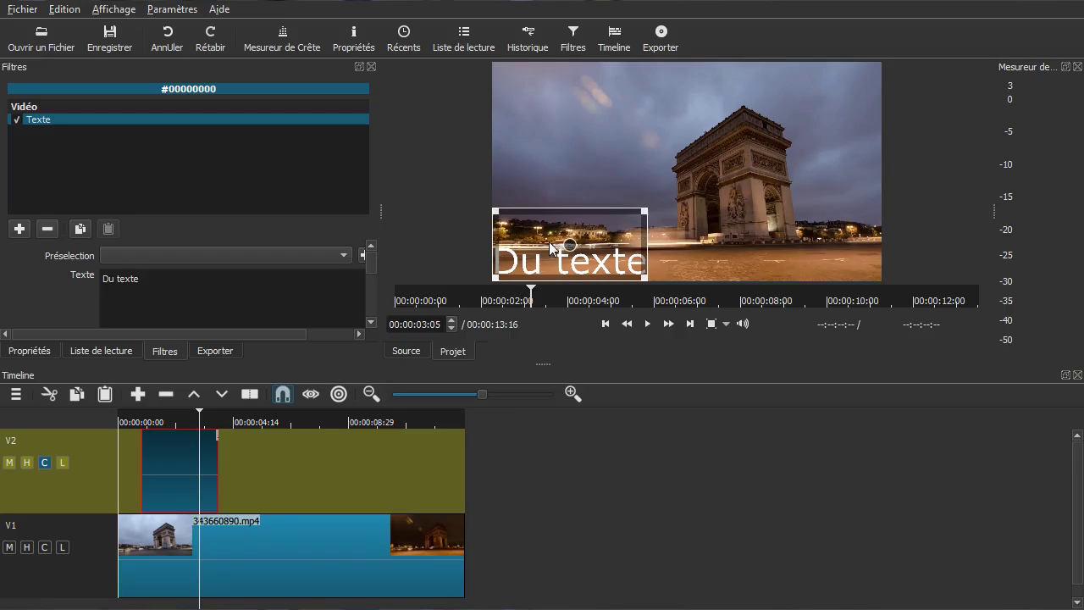
pyautogui.moveTo(574, 228); pyautogui.dragTo(593, 93)
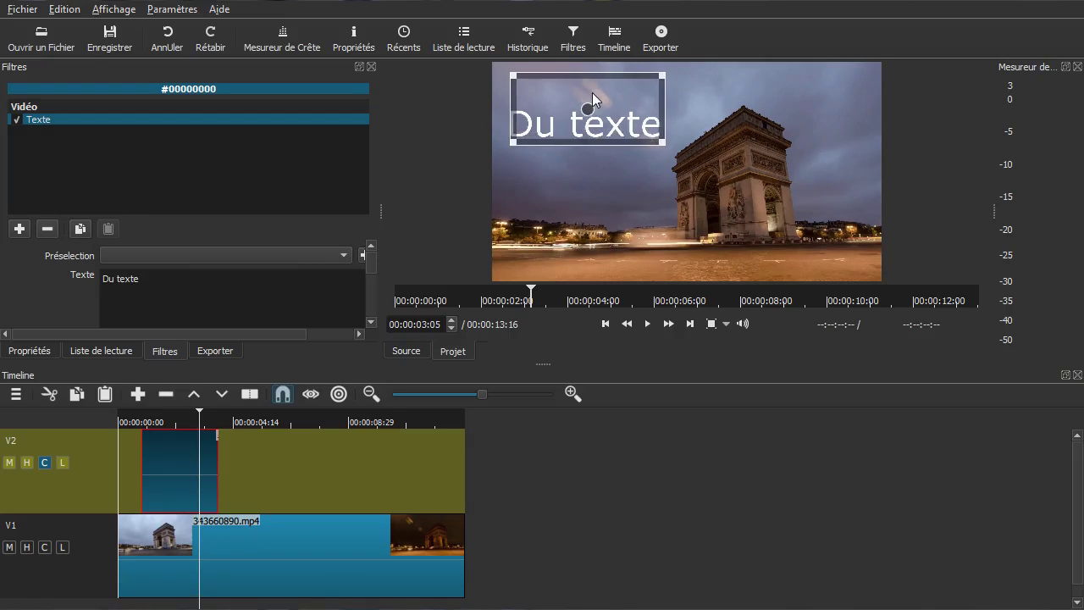
pyautogui.moveTo(663, 76); pyautogui.dragTo(670, 117)
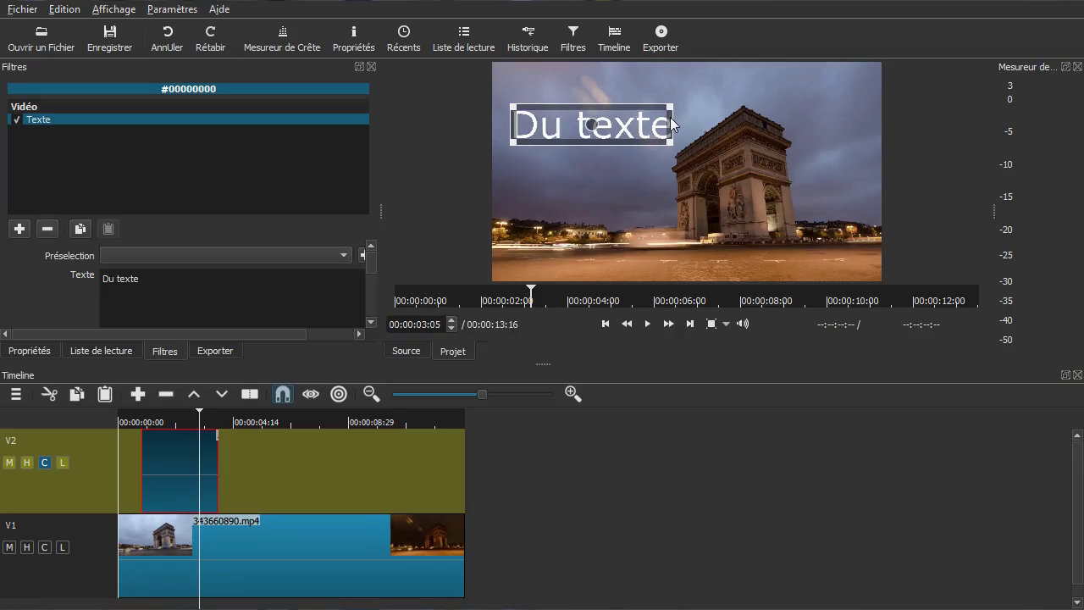
pyautogui.moveTo(370, 256)
pyautogui.mouseDown()
pyautogui.moveTo(372, 291)
pyautogui.moveTo(377, 261)
pyautogui.mouseUp()
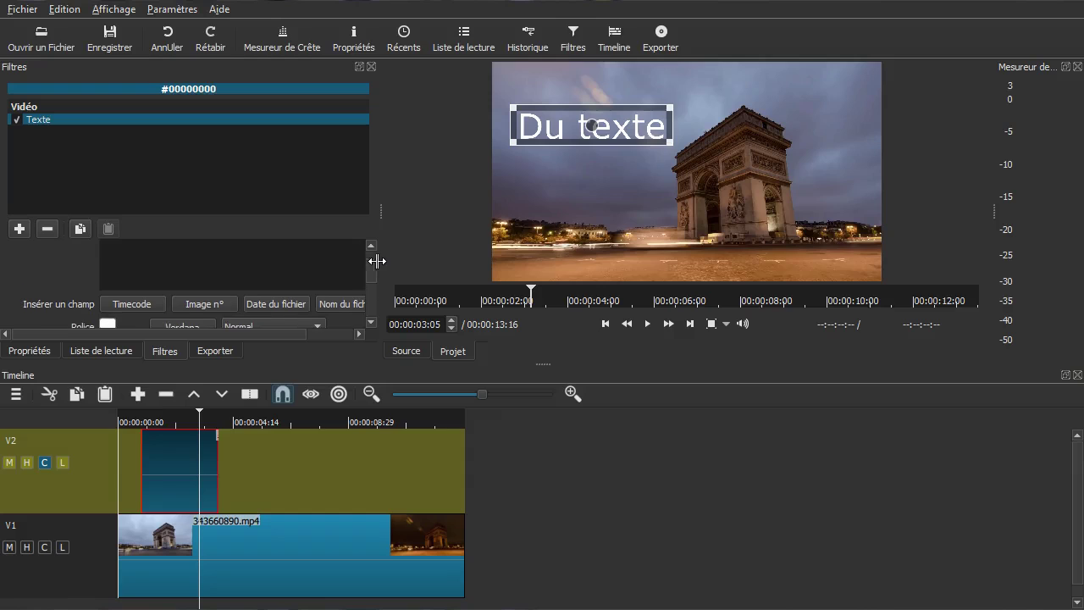
# Move the "Du texte" box slightly higher in the sky beside the arch and preview the video from near its start
pyautogui.moveTo(587, 123); pyautogui.dragTo(594, 109)
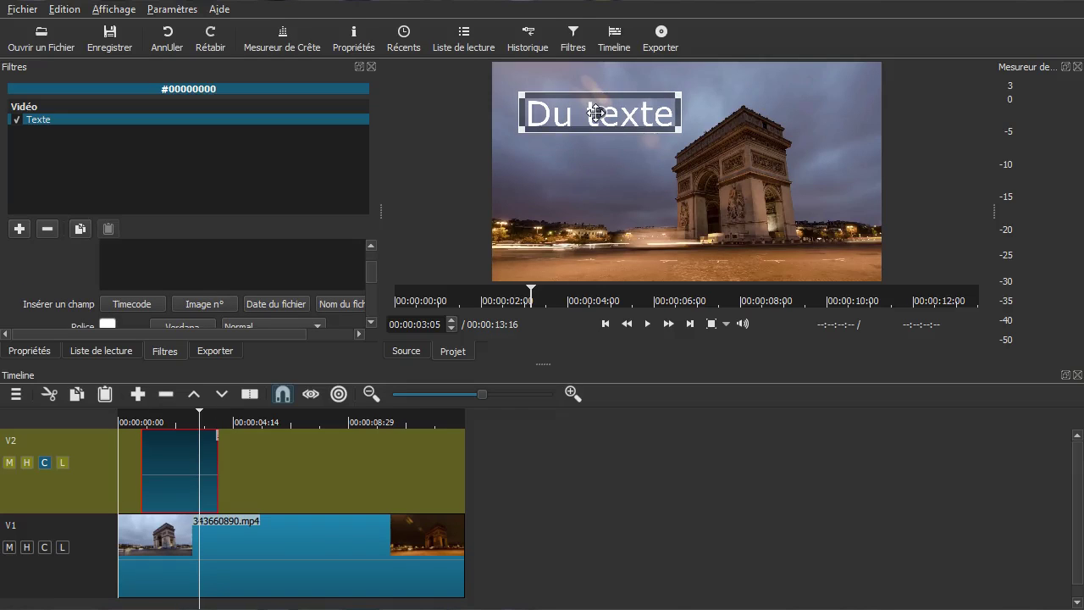
pyautogui.moveTo(222, 466); pyautogui.dragTo(117, 488)
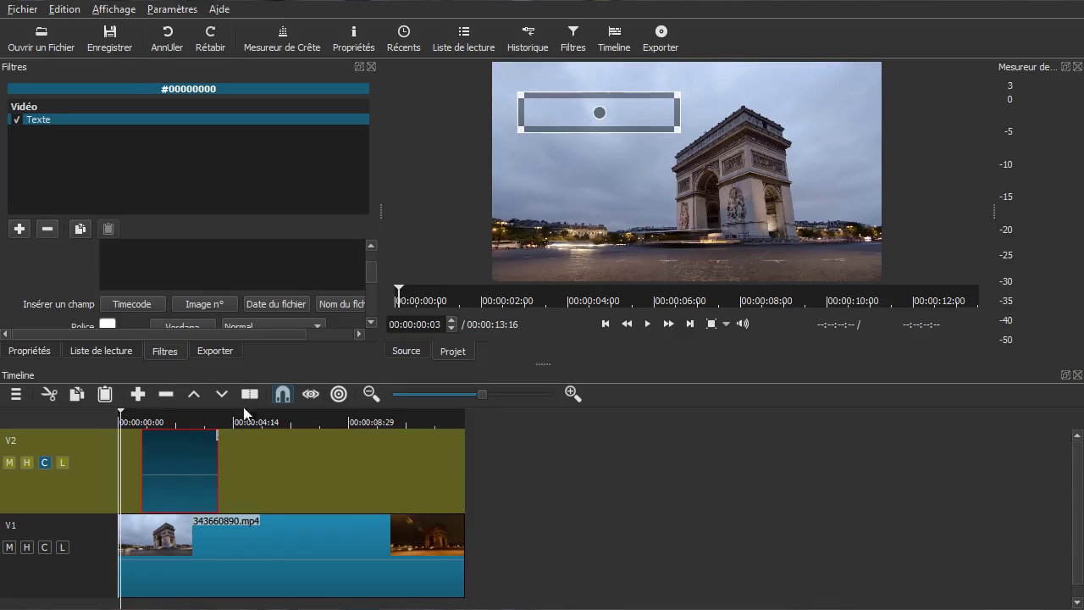
pyautogui.click(322, 554)
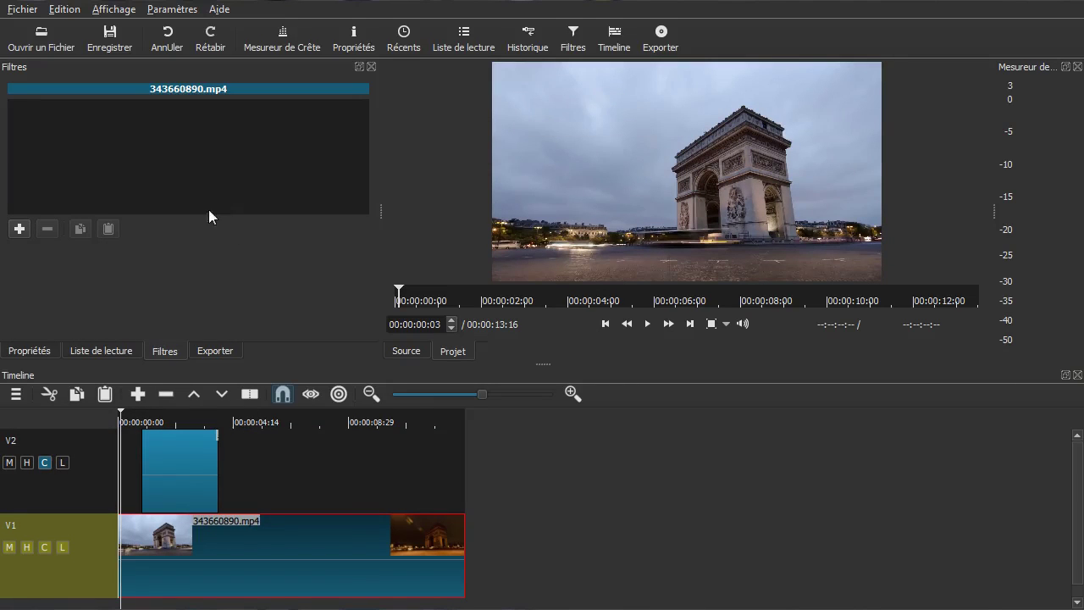
pyautogui.press('space')
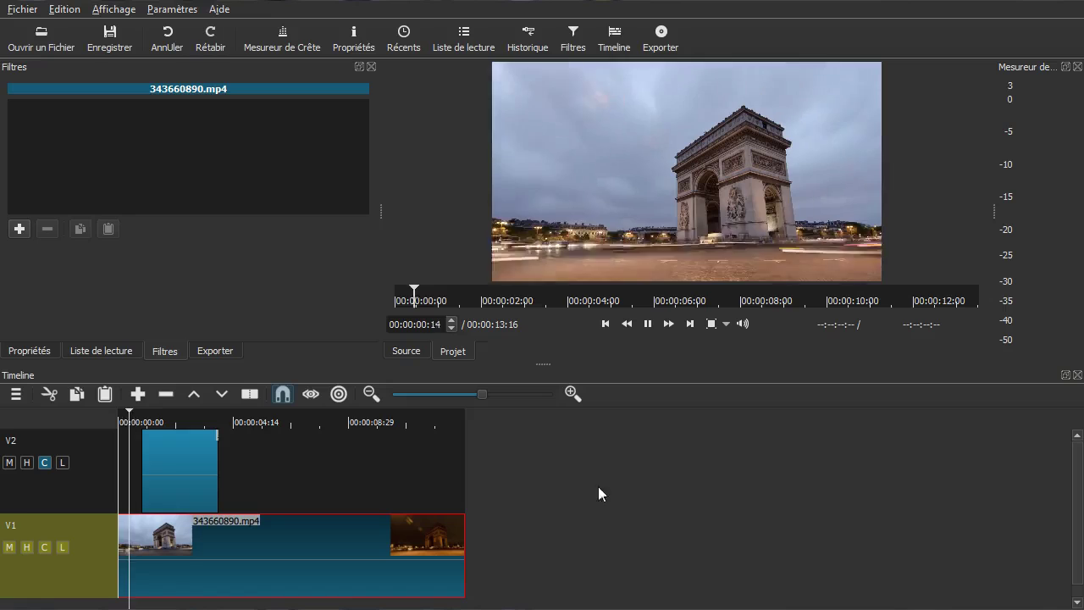
pyautogui.press('space')
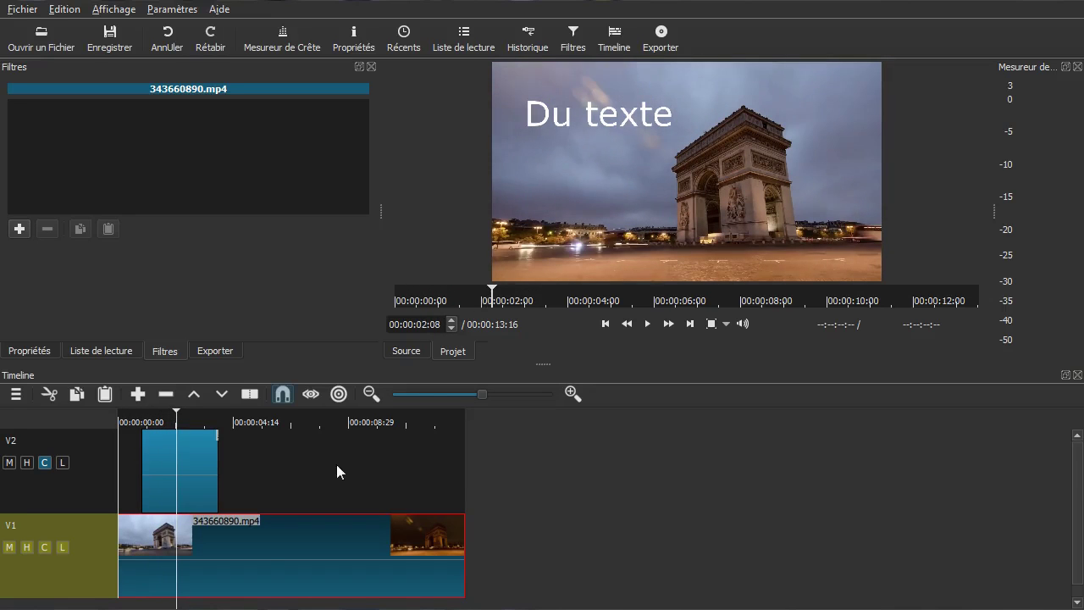
# Add Fondu vidéo entrant and Fondu vidéo sortant filters to the transparent text clip on V2
pyautogui.click(191, 469)
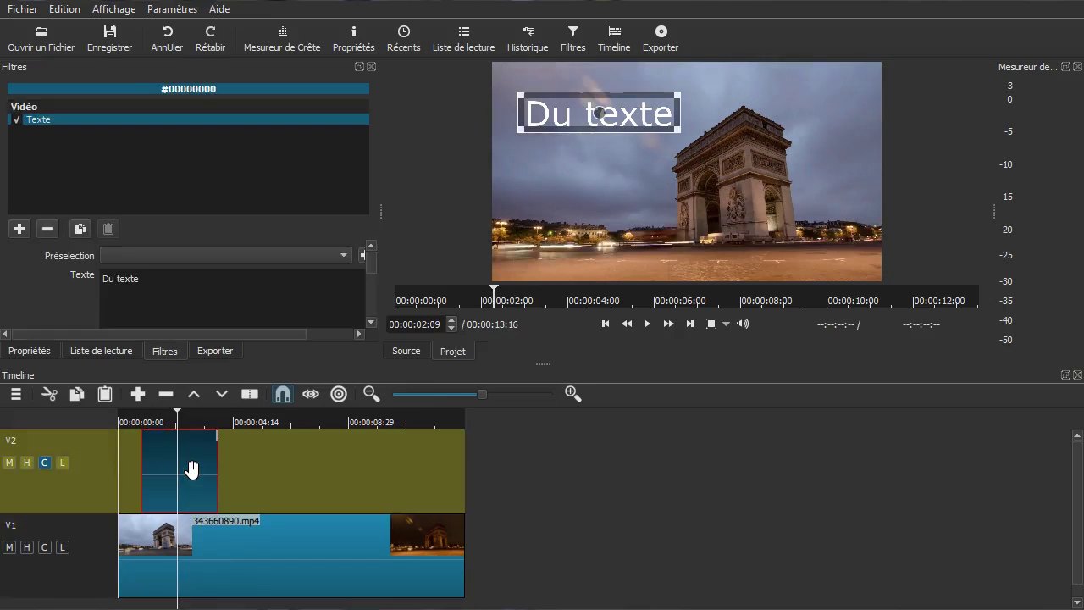
pyautogui.click(20, 227)
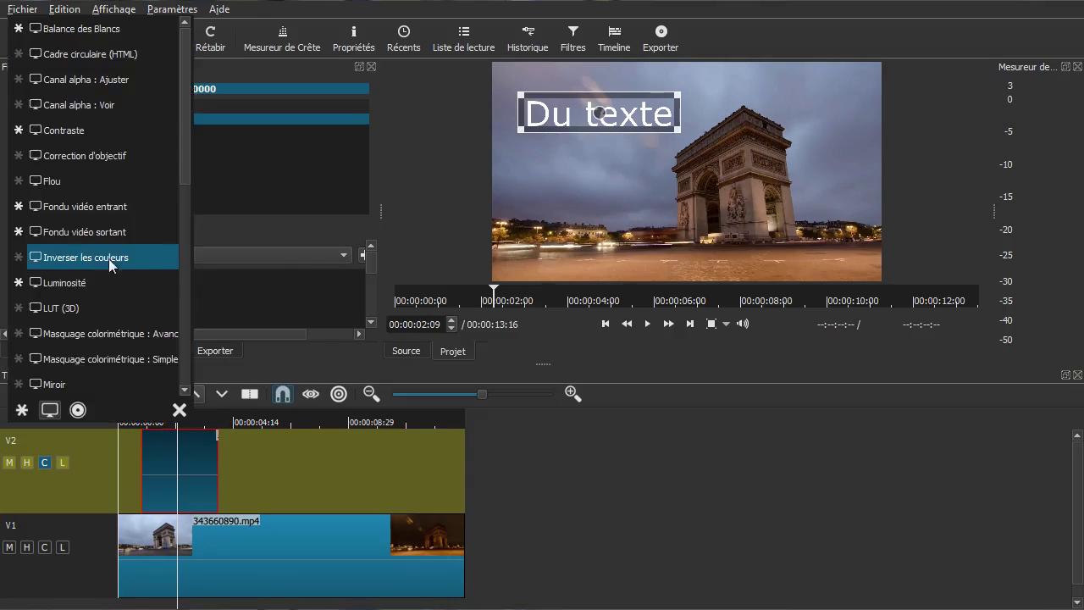
pyautogui.click(106, 213)
pyautogui.click(20, 225)
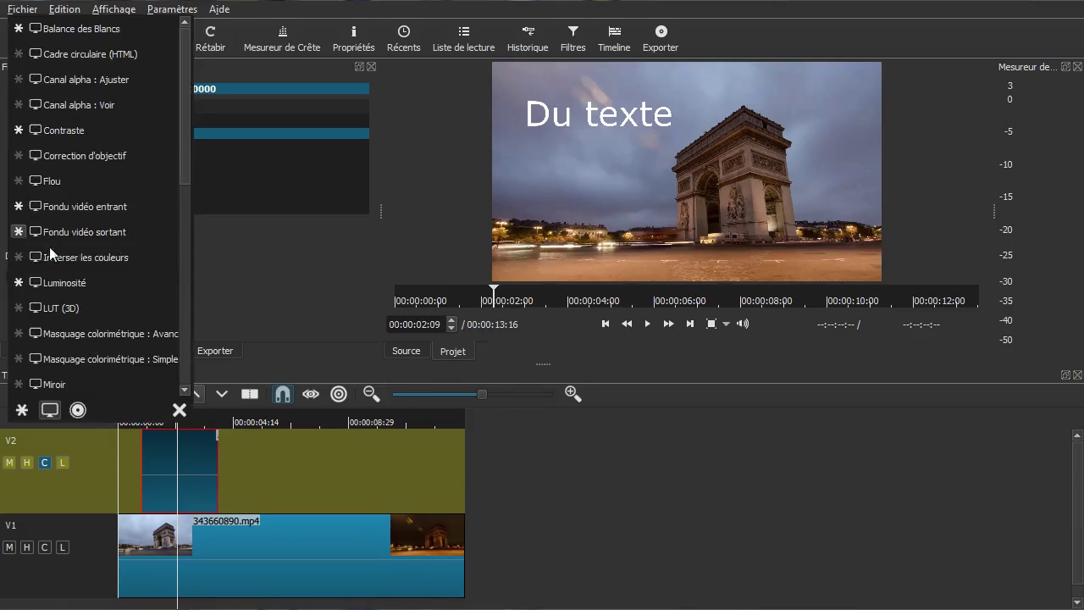
pyautogui.click(132, 230)
pyautogui.click(76, 135)
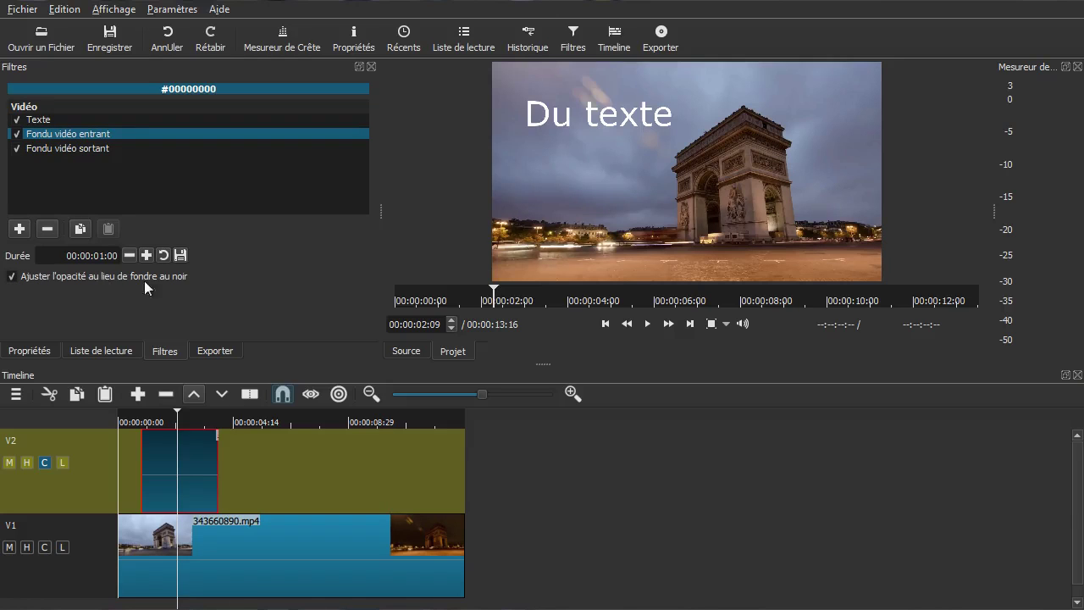
pyautogui.click(70, 149)
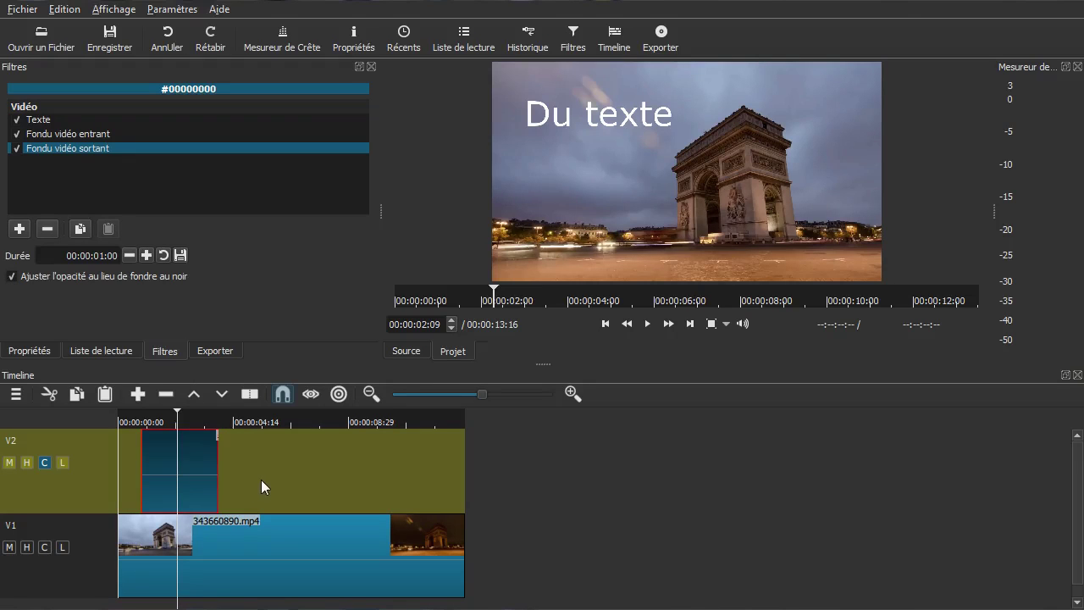
# Play the video from the start to check the text's fade-in and fade-out
pyautogui.press('Home')
pyautogui.press('space')
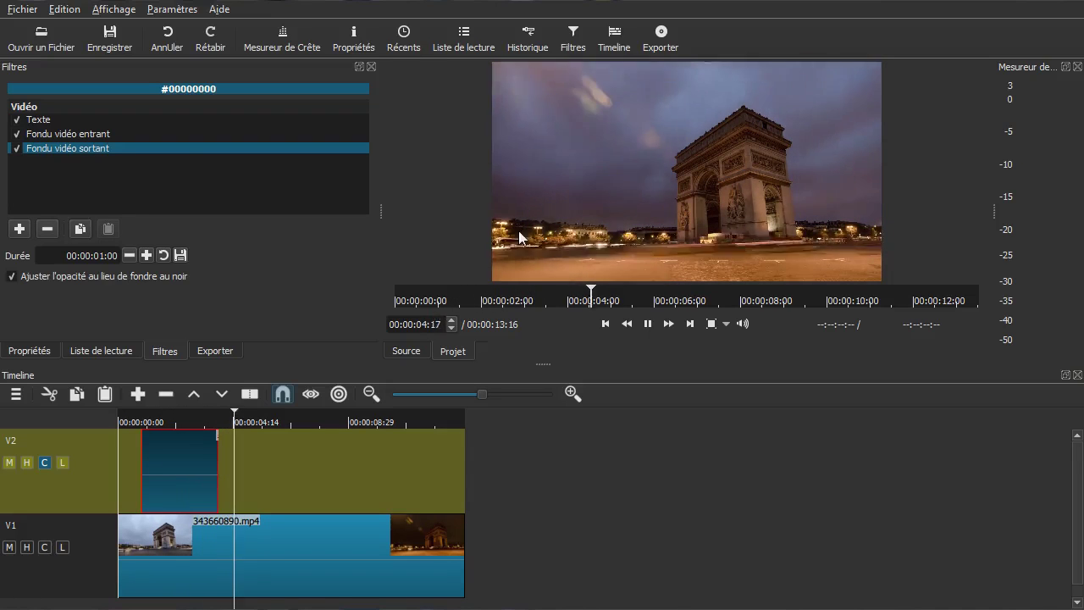
pyautogui.press('space')
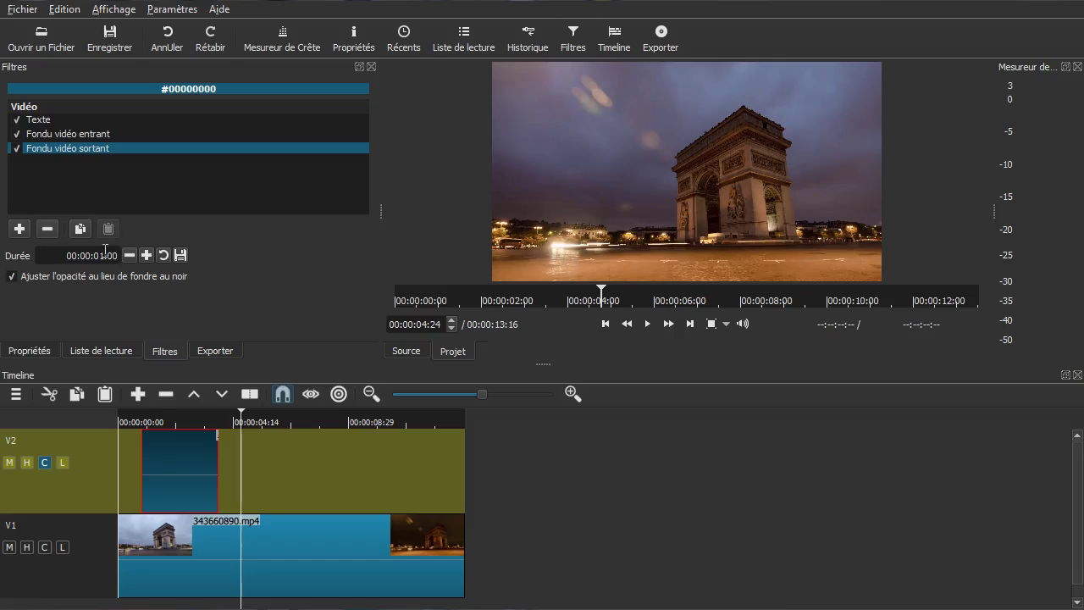
# Set the duration of the text clip's Fondu vidéo entrant filter to 2 seconds
pyautogui.click(112, 135)
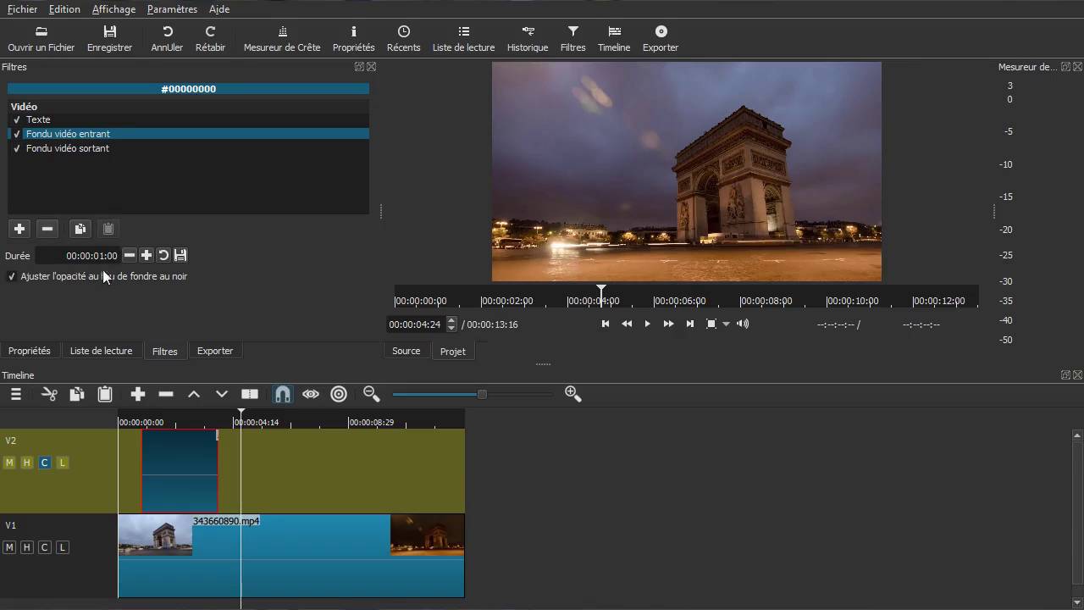
pyautogui.click(109, 148)
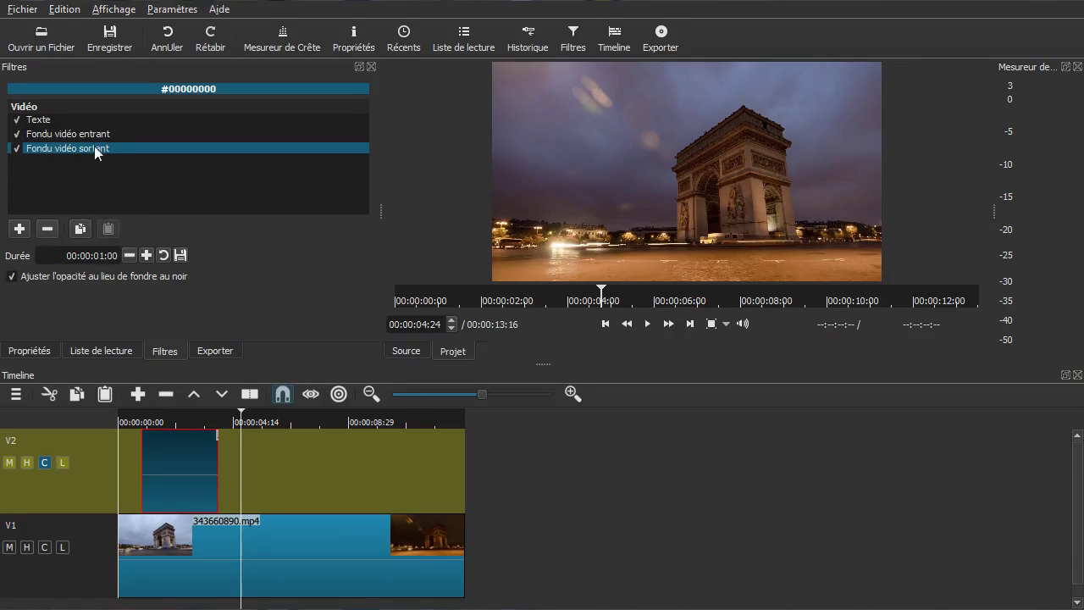
pyautogui.press('Up')
pyautogui.moveTo(67, 255); pyautogui.dragTo(102, 255)
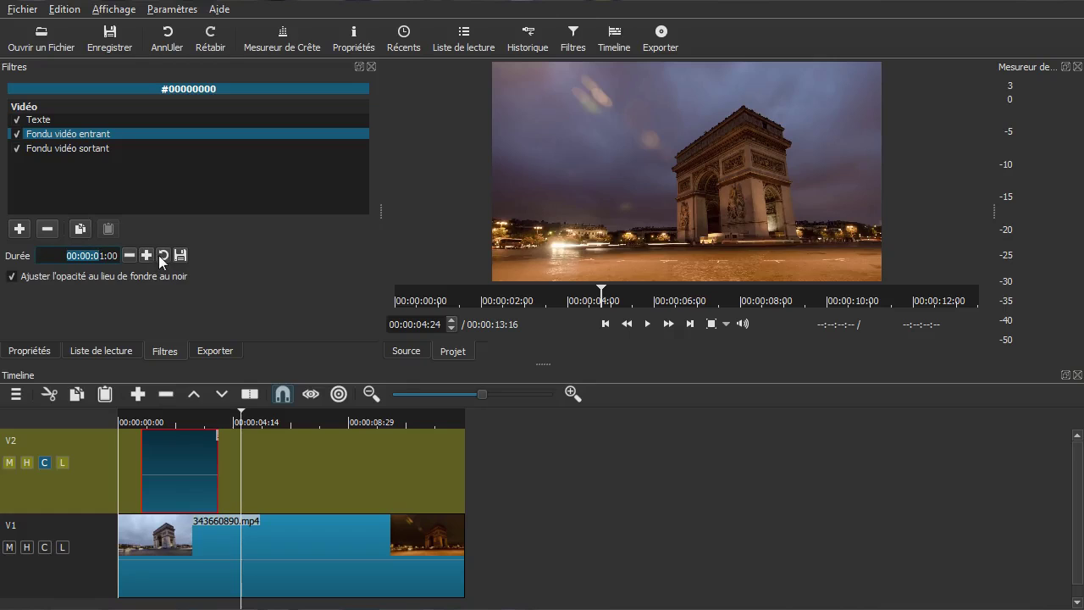
pyautogui.doubleClick(146, 255)
pyautogui.click(160, 255)
pyautogui.write('2')
pyautogui.press('Return')
pyautogui.click(177, 450)
pyautogui.click(99, 137)
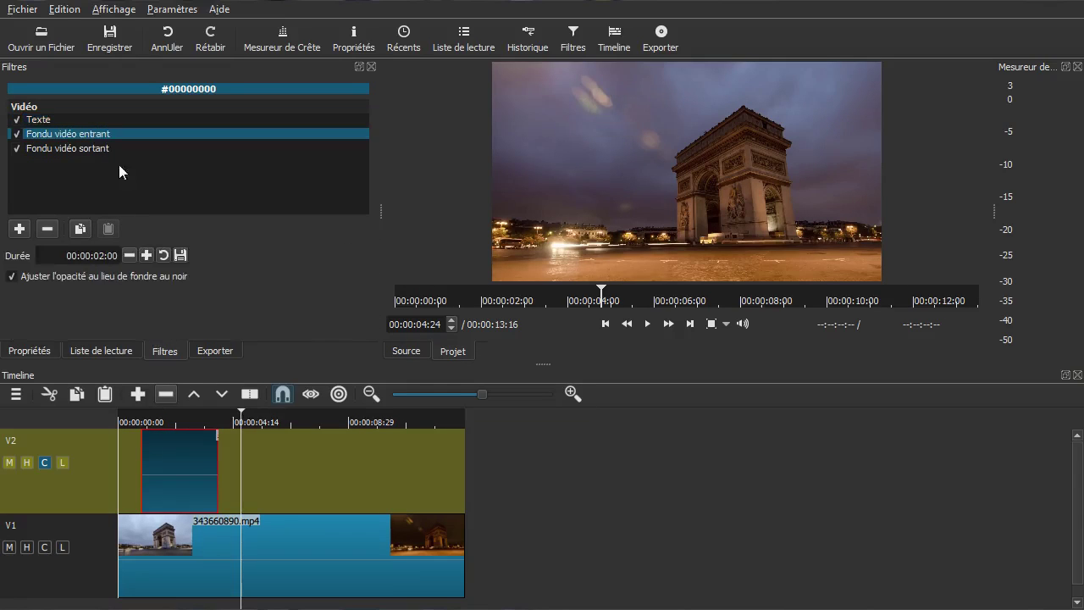
# Open the duration of the text clip's Fondu vidéo sortant filter for editing
pyautogui.click(102, 151)
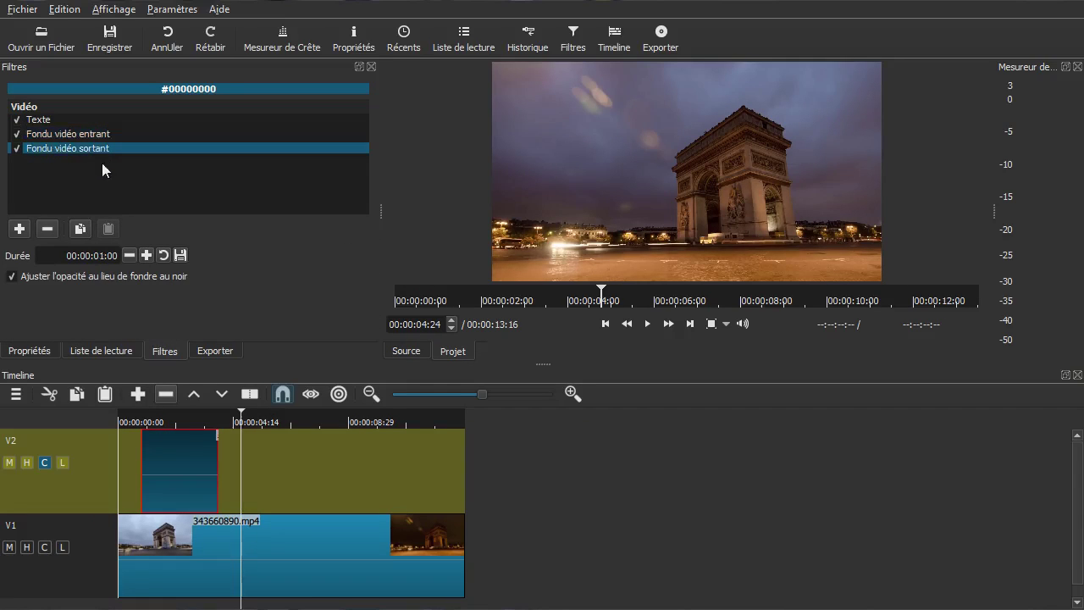
pyautogui.click(104, 252)
pyautogui.click(104, 253)
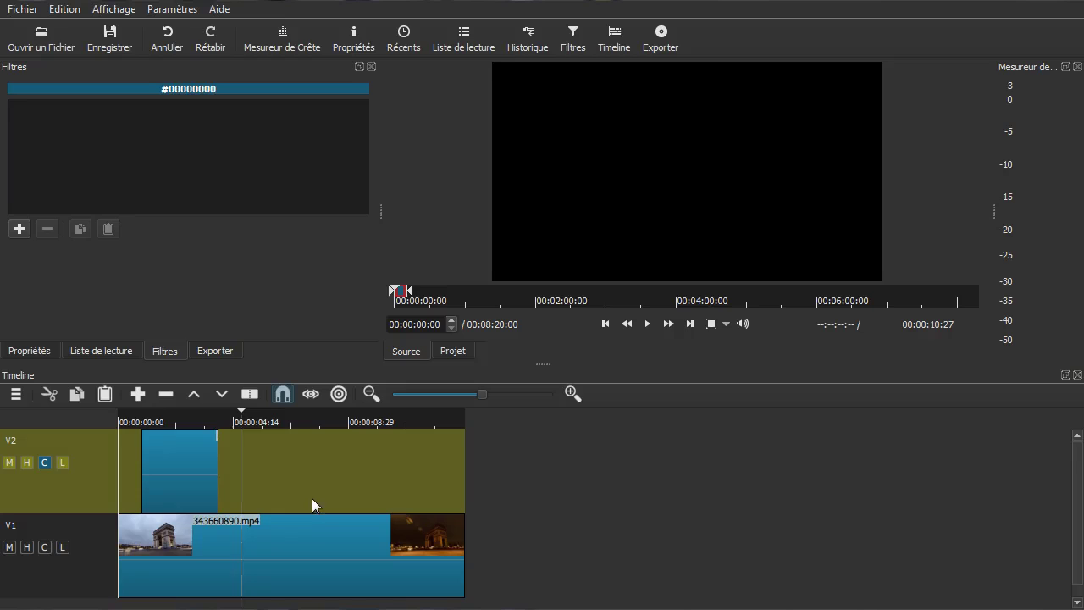
# Play the project again from the beginning to preview the adjusted text fades
pyautogui.click(310, 486)
pyautogui.press('Home')
pyautogui.press('space')
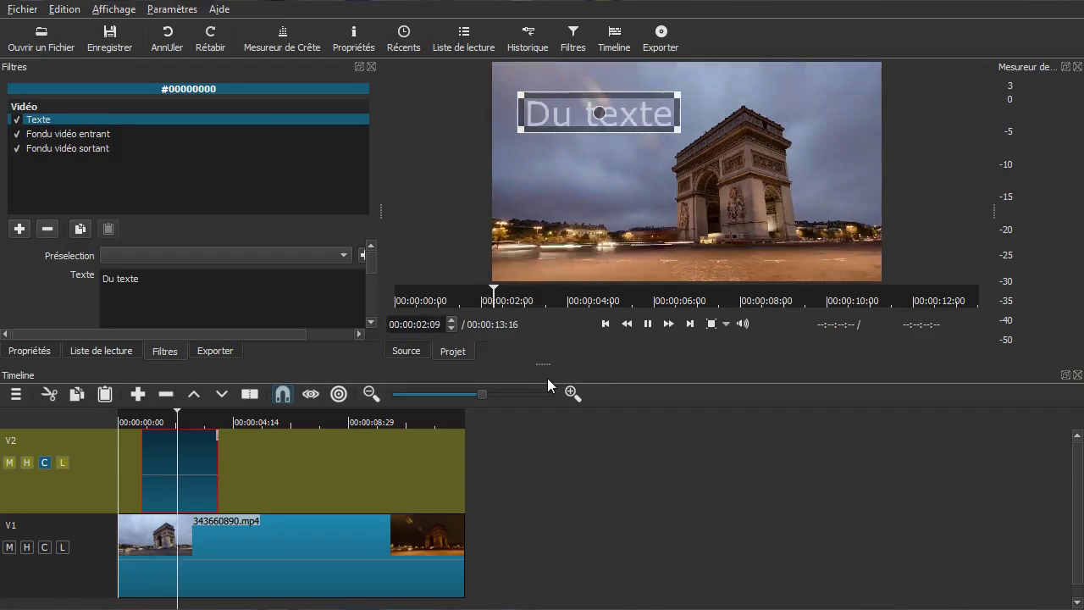
pyautogui.press('space')
# Lengthen the text clip on V2 to about 6 seconds, ending near 7 seconds, and preview the video from the start
pyautogui.moveTo(217, 466); pyautogui.dragTo(302, 467)
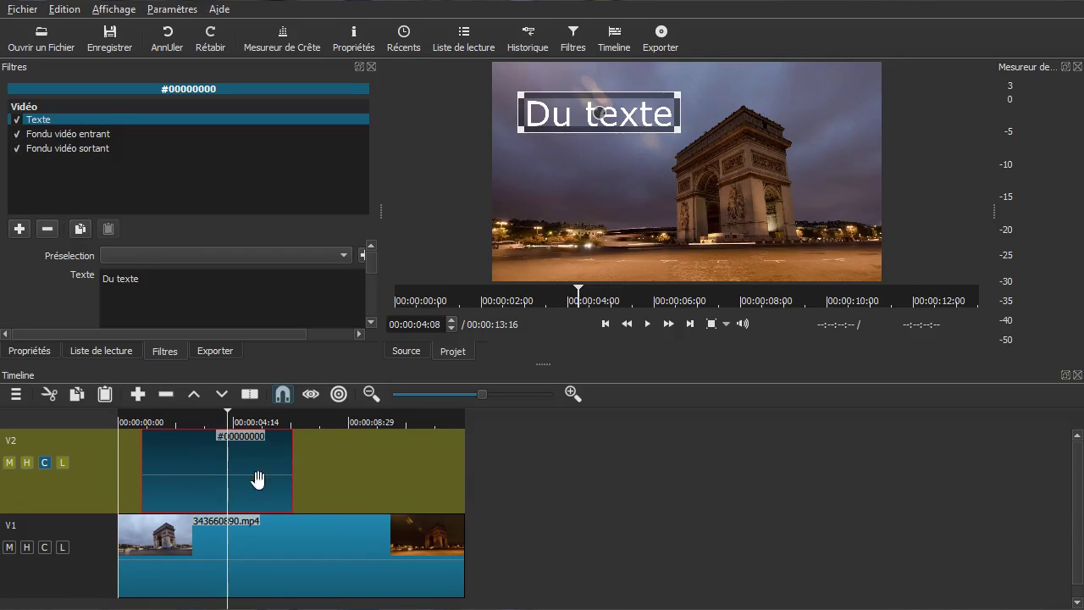
pyautogui.click(327, 548)
pyautogui.press('Home')
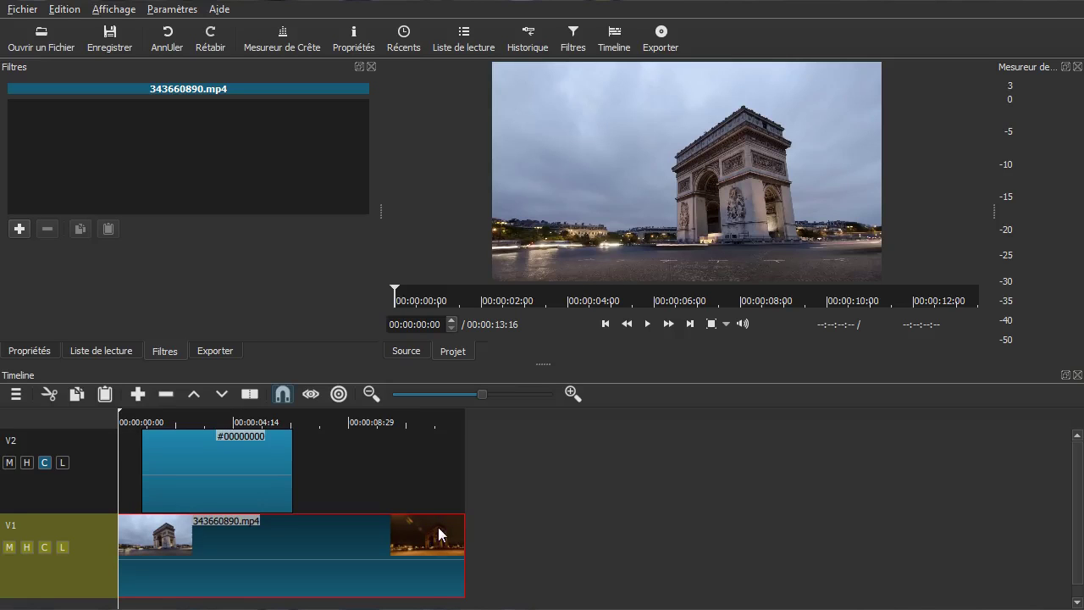
pyautogui.press('space')
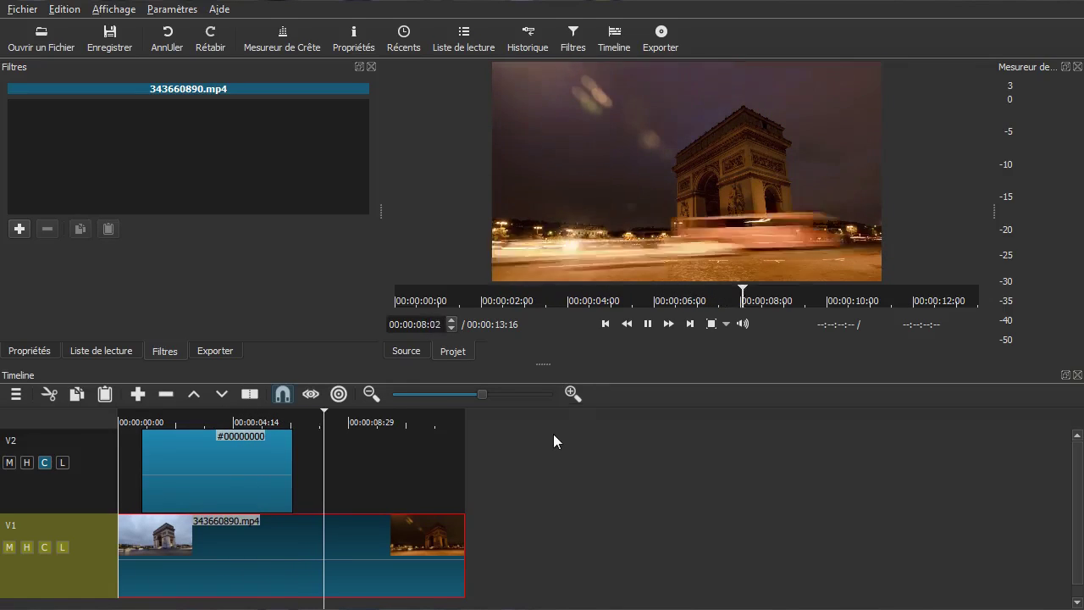
pyautogui.press('space')
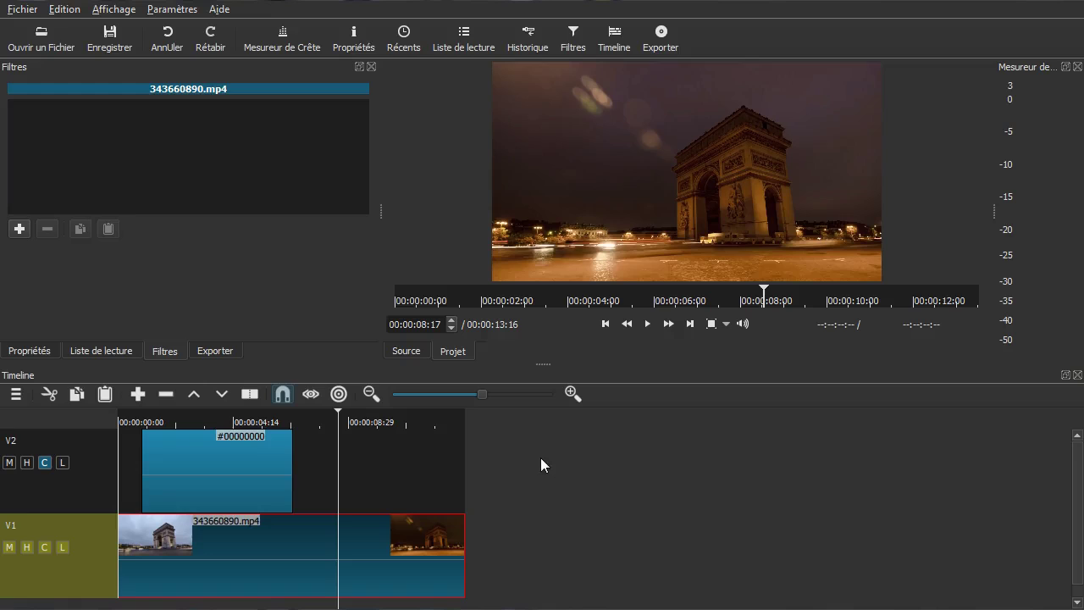
# Place a second transparent clip from the playlist on V2, starting near 8 seconds, and trim it to about 3 seconds
pyautogui.click(120, 350)
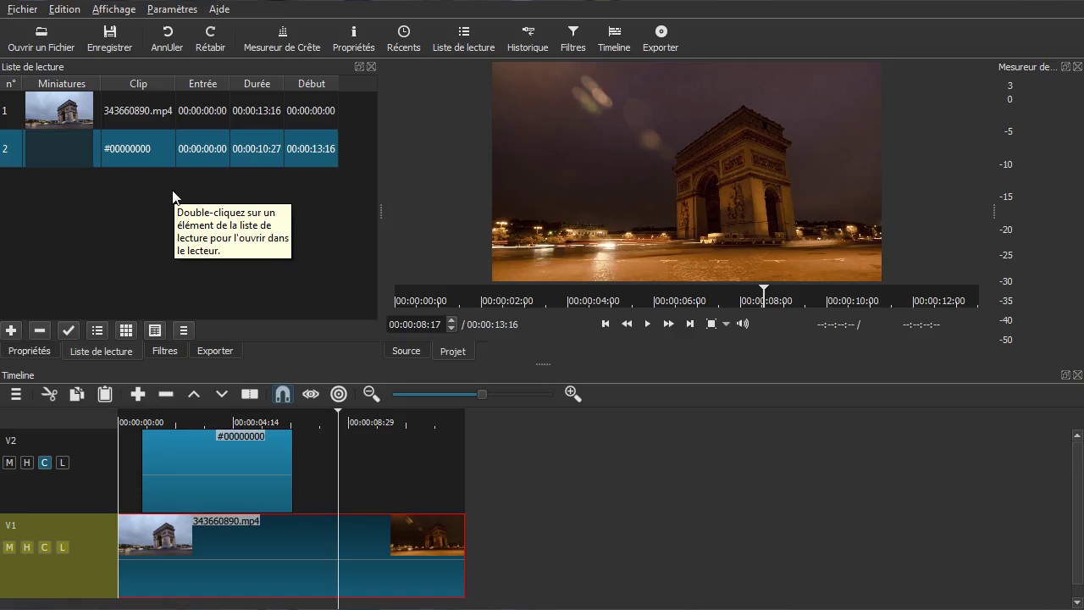
pyautogui.moveTo(71, 149); pyautogui.dragTo(436, 460)
pyautogui.moveTo(540, 455); pyautogui.dragTo(426, 456)
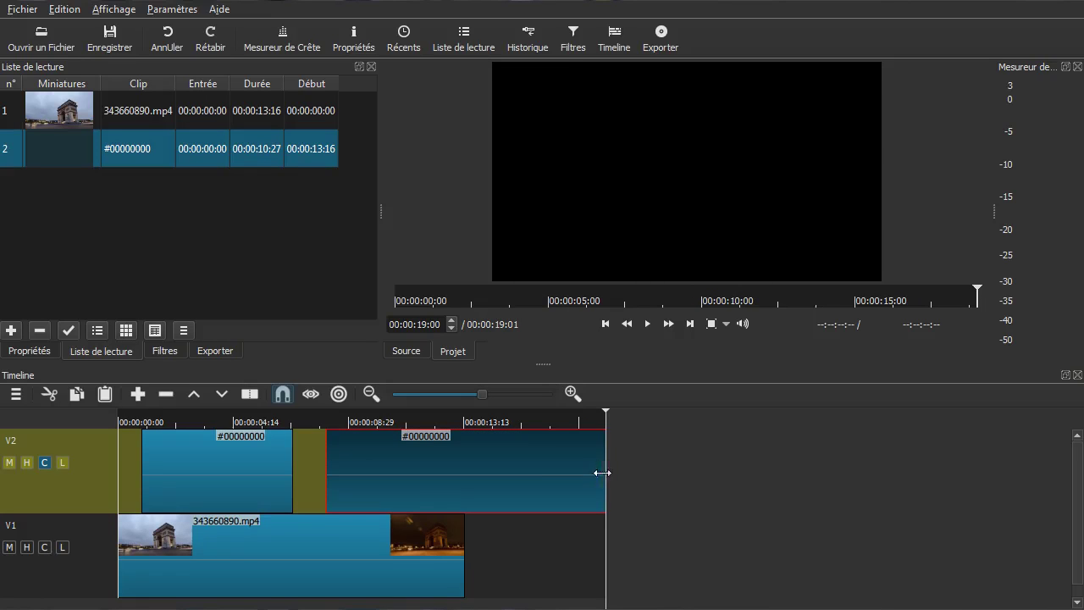
pyautogui.moveTo(609, 469); pyautogui.dragTo(358, 477)
# Add a Texte filter to the second transparent clip and replace its default text with "Autre texte"
pyautogui.click(359, 530)
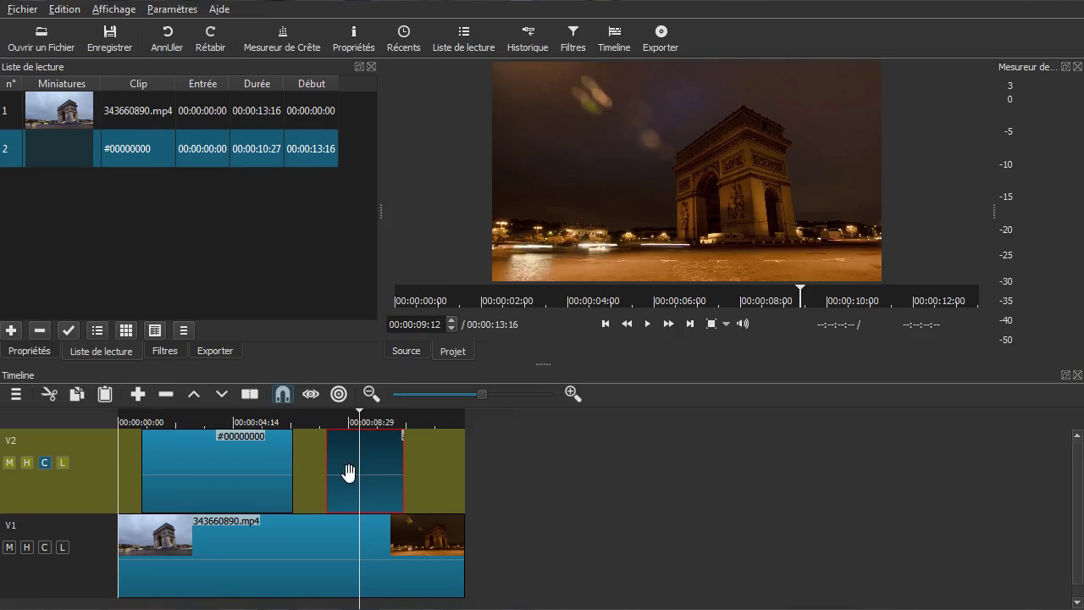
pyautogui.click(163, 351)
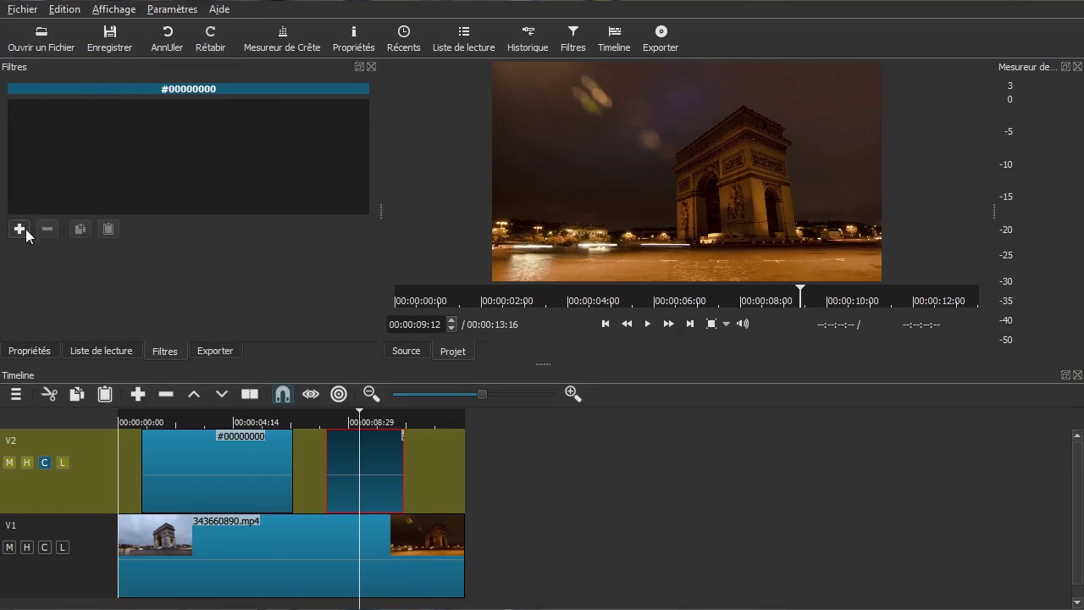
pyautogui.click(21, 229)
pyautogui.click(185, 322)
pyautogui.click(185, 323)
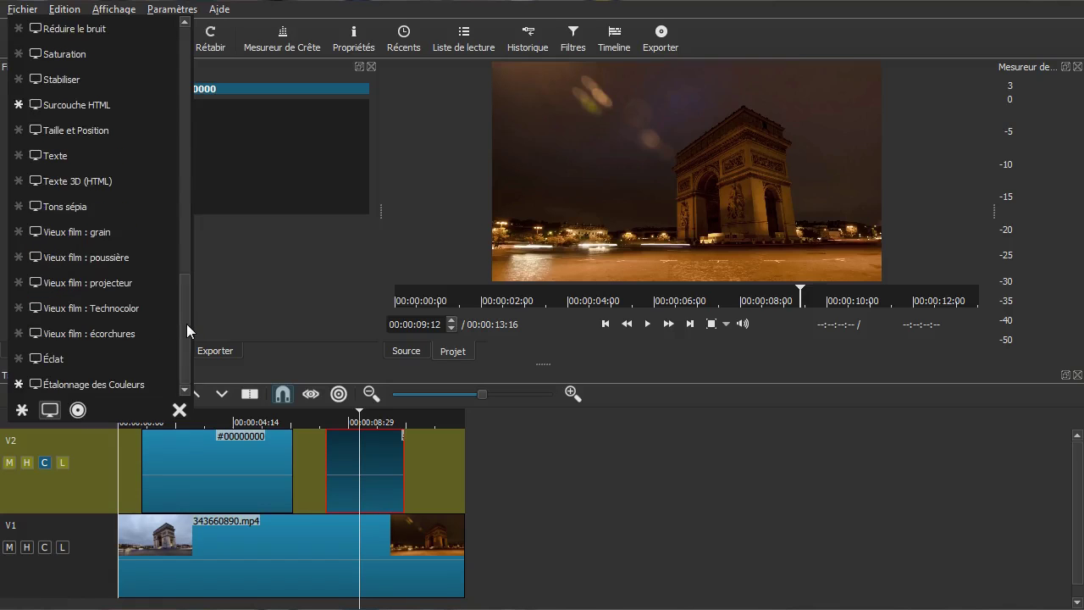
pyautogui.click(84, 164)
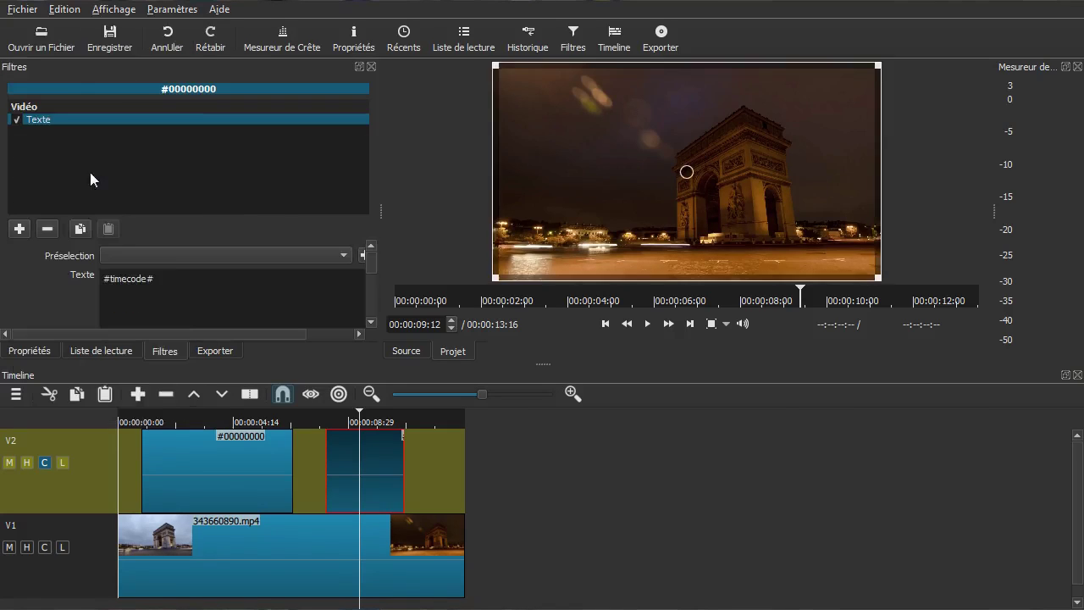
pyautogui.write('A')
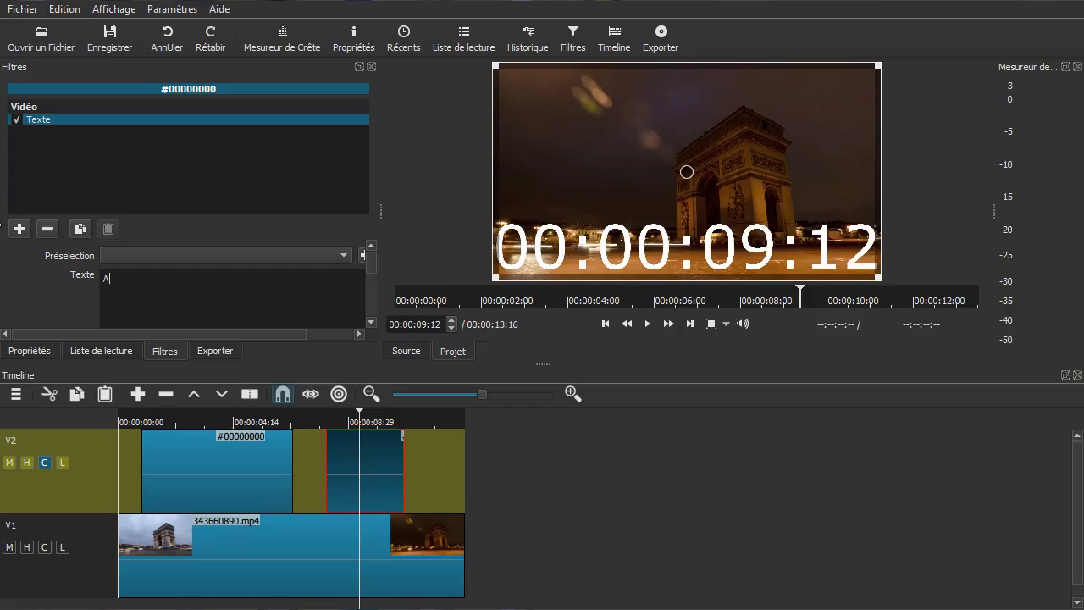
pyautogui.write('utre texte')
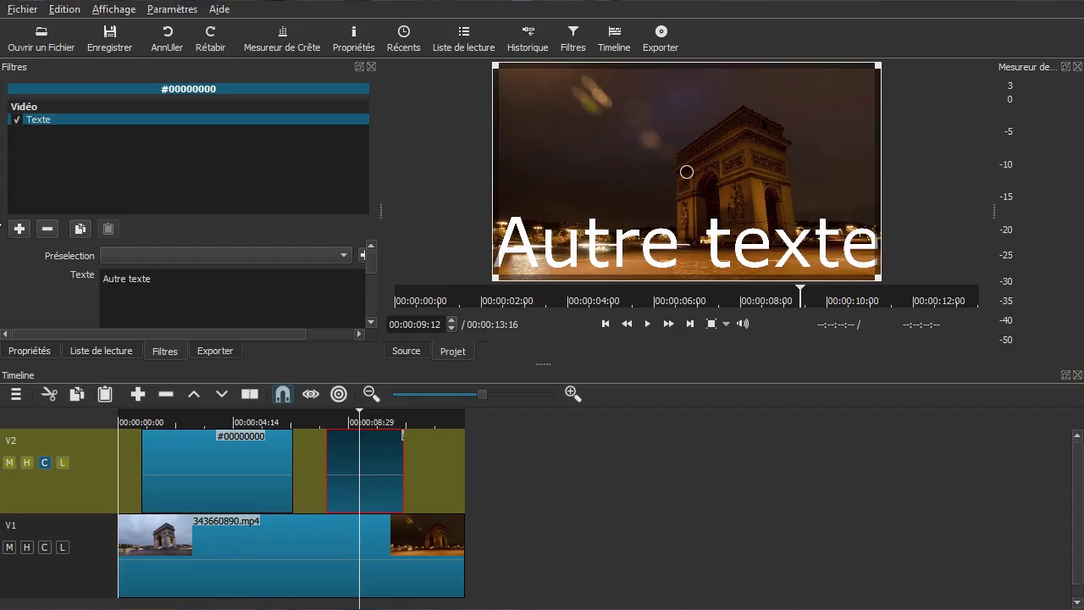
# Shrink the "Autre texte" box to about half the frame's width above the arch, and lower the "Du texte" box to mid-height
pyautogui.moveTo(869, 70); pyautogui.dragTo(689, 252)
pyautogui.moveTo(610, 259); pyautogui.dragTo(786, 95)
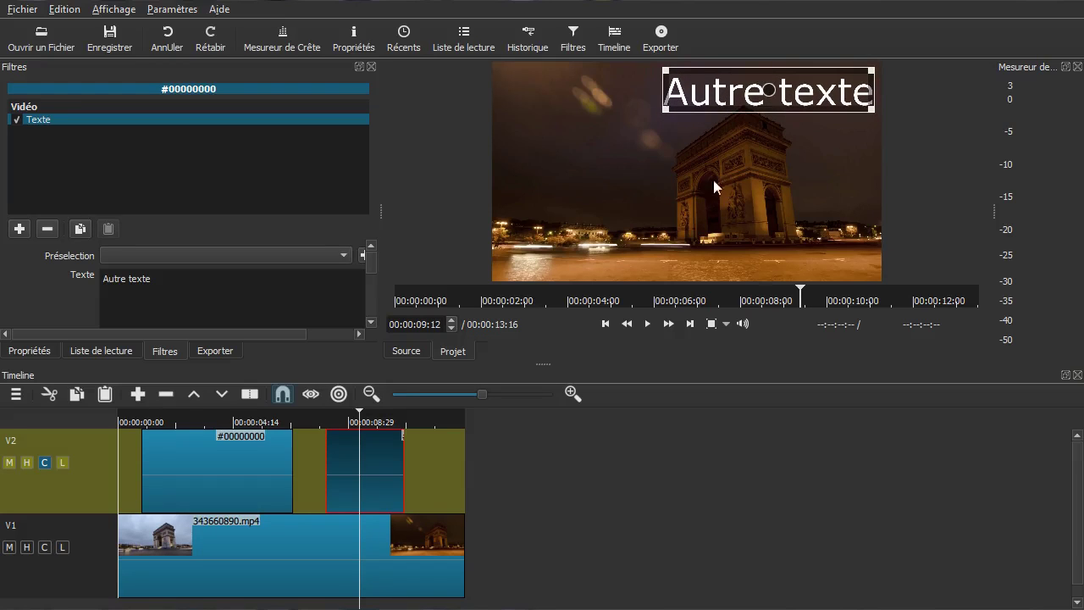
pyautogui.click(222, 474)
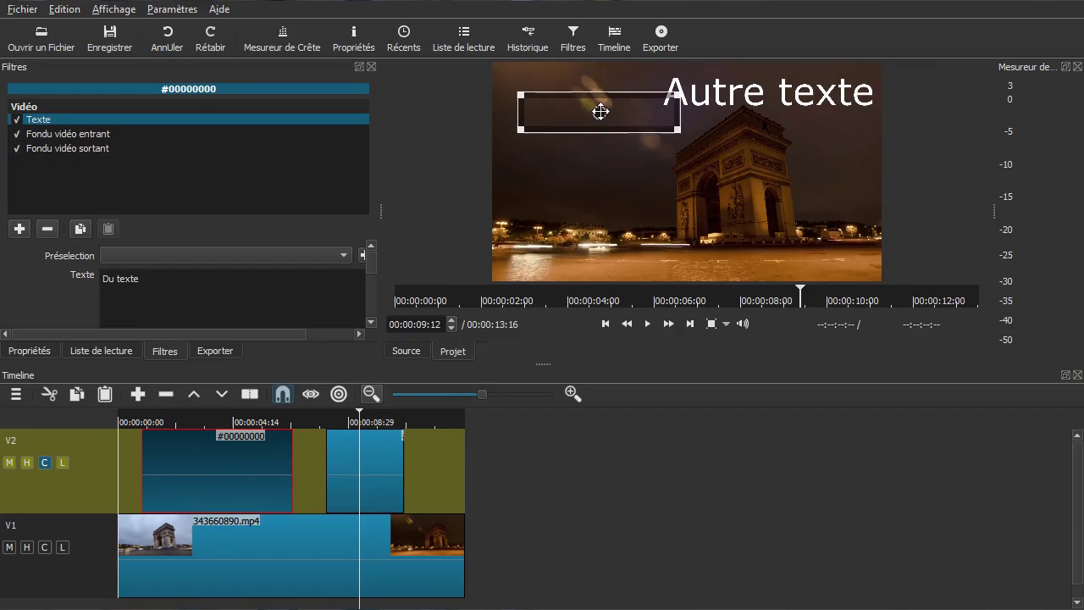
pyautogui.moveTo(600, 111); pyautogui.dragTo(597, 176)
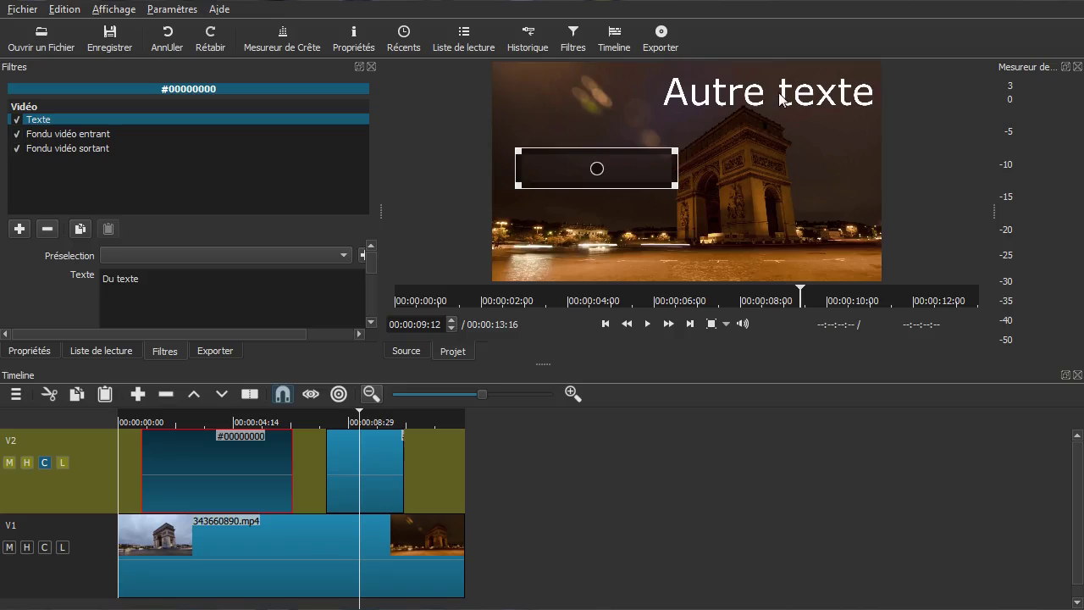
pyautogui.click(398, 440)
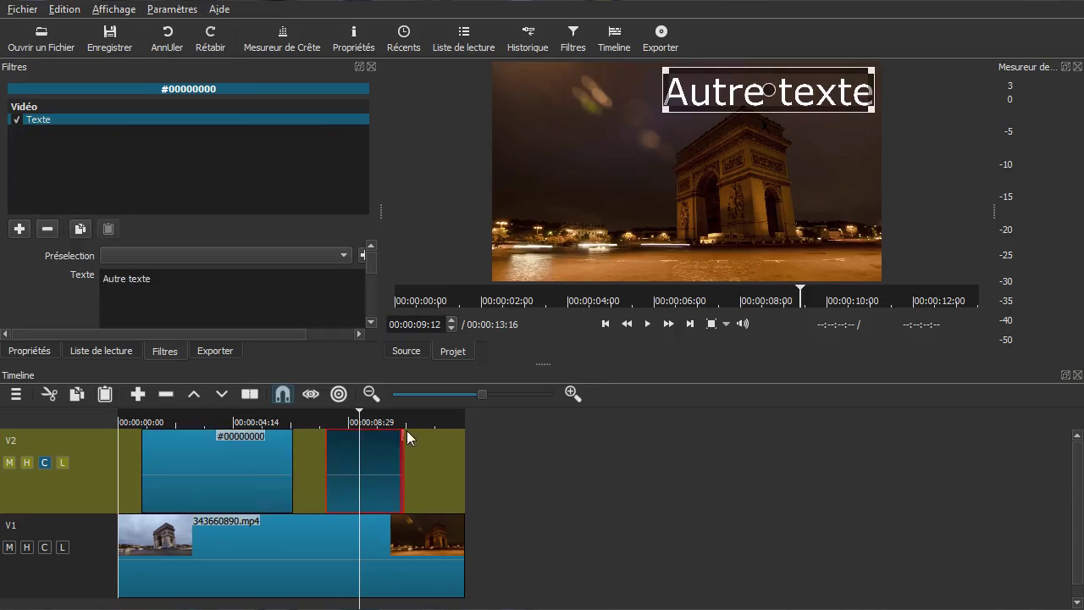
# Lower the "Autre texte" box slightly and add Fondu vidéo entrant and Fondu vidéo sortant filters, with the fade-in listed first
pyautogui.moveTo(771, 92); pyautogui.dragTo(759, 117)
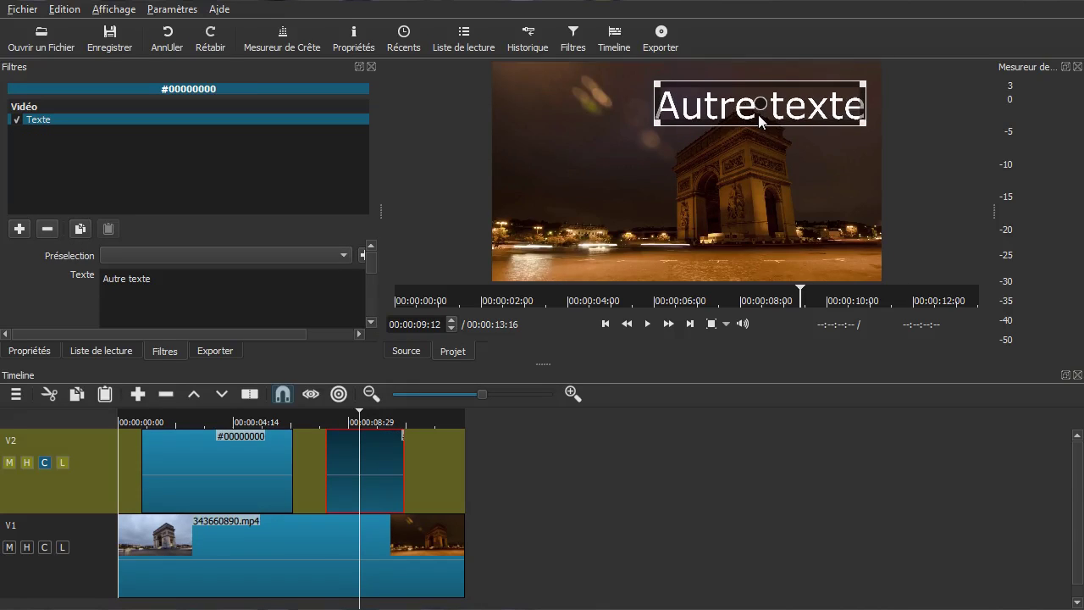
pyautogui.click(21, 230)
pyautogui.click(121, 230)
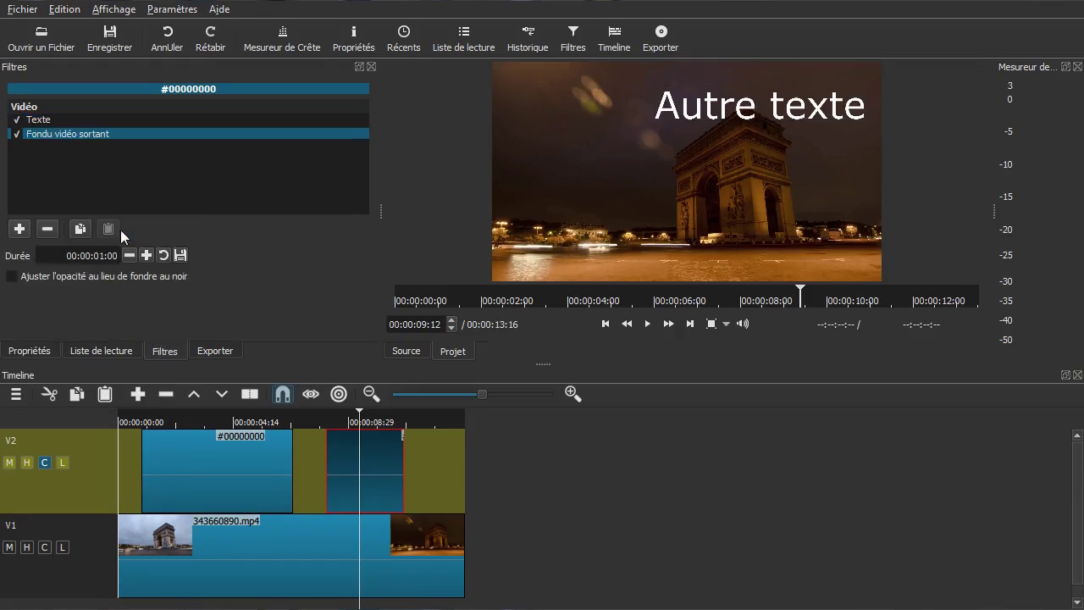
pyautogui.click(19, 229)
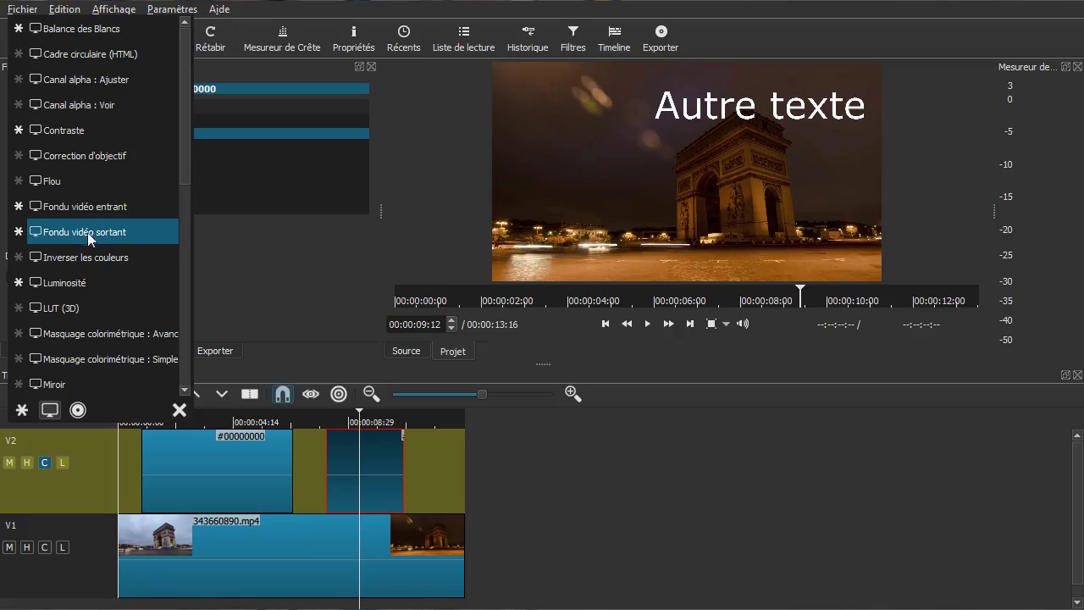
pyautogui.click(102, 209)
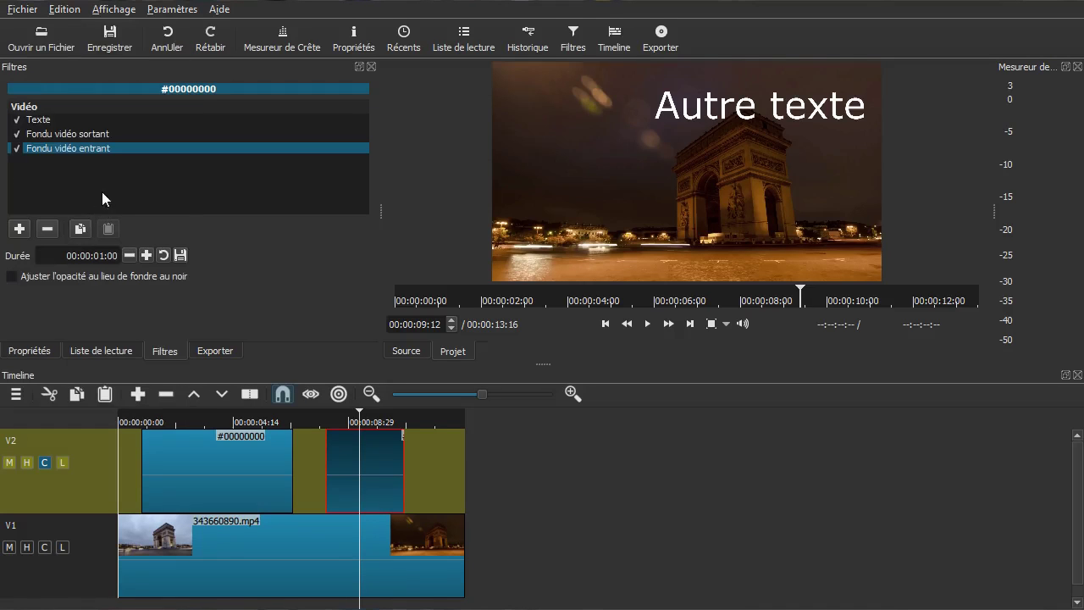
pyautogui.moveTo(65, 143); pyautogui.dragTo(66, 135)
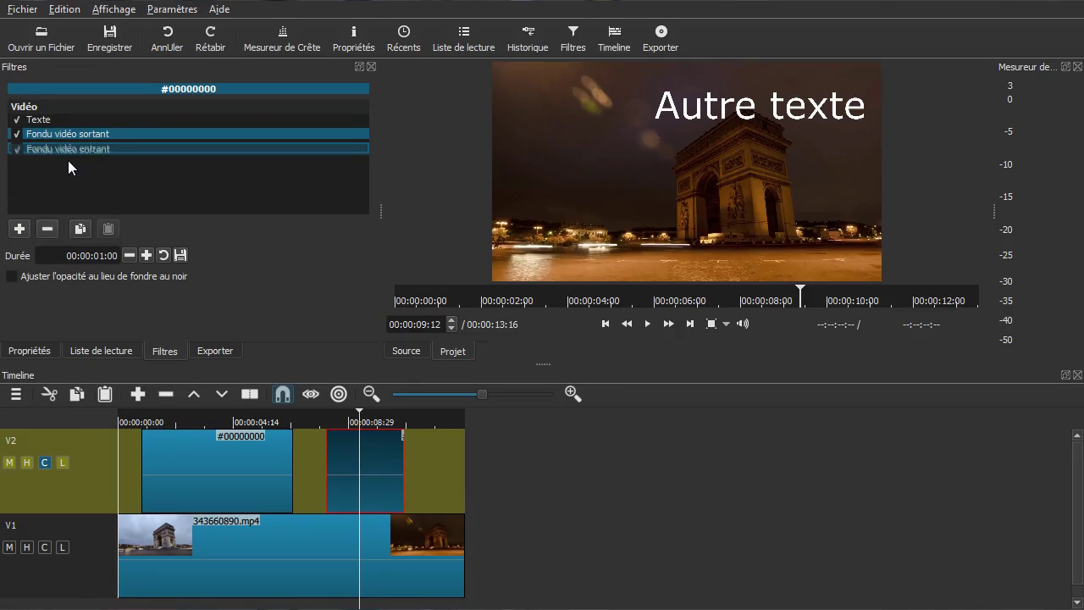
# Make both the Fondu vidéo sortant and Fondu vidéo entrant filters adjust opacity instead of fading to black
pyautogui.click(11, 277)
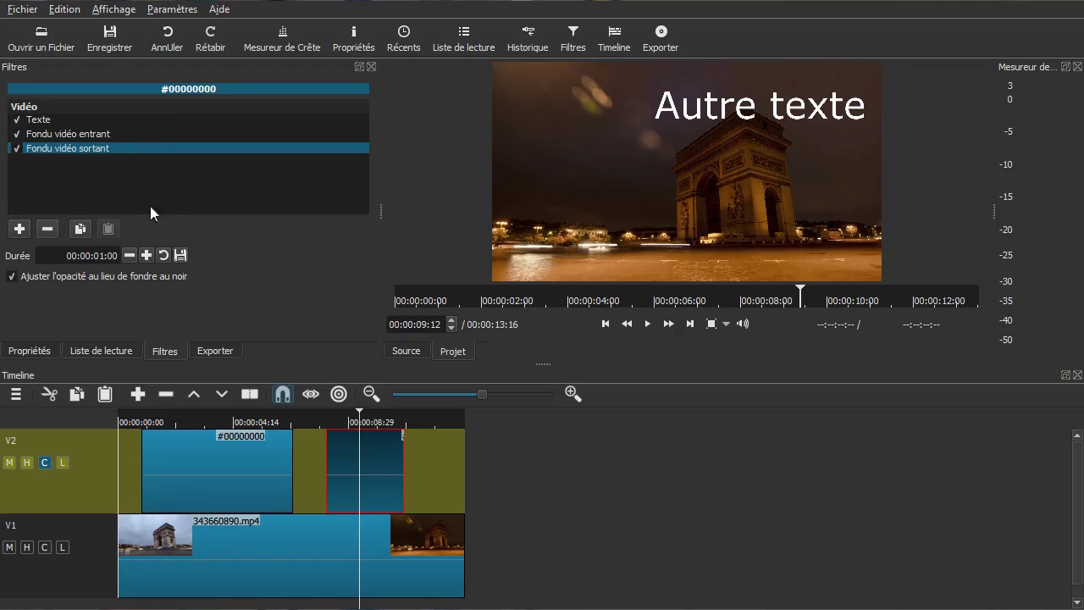
pyautogui.click(16, 134)
pyautogui.click(27, 135)
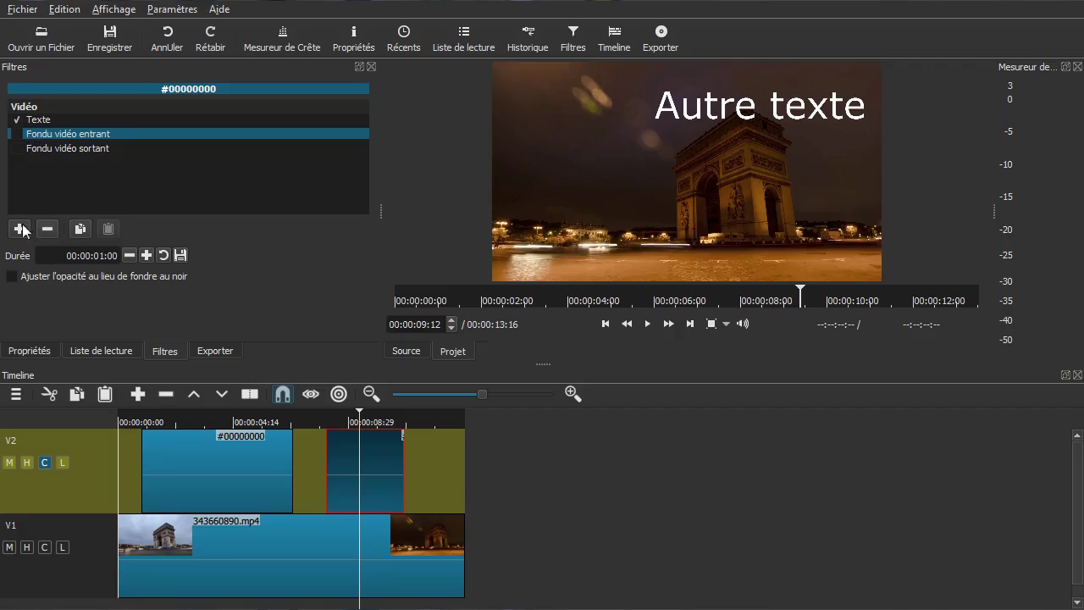
pyautogui.click(16, 134)
pyautogui.click(16, 148)
pyautogui.click(89, 136)
pyautogui.click(92, 150)
pyautogui.click(103, 133)
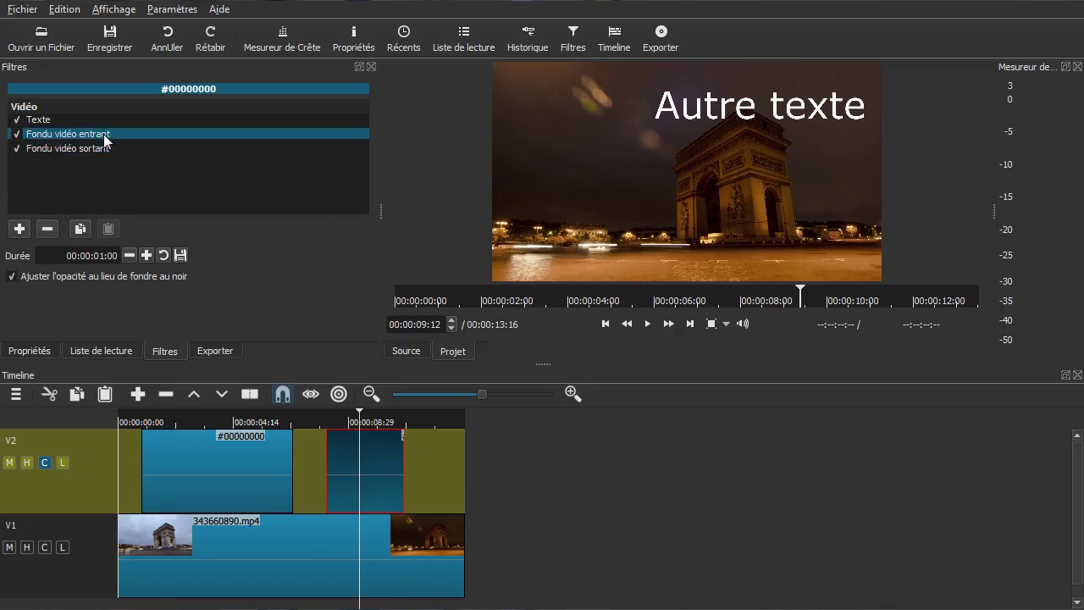
pyautogui.doubleClick(99, 255)
pyautogui.press('Home')
pyautogui.write('0')
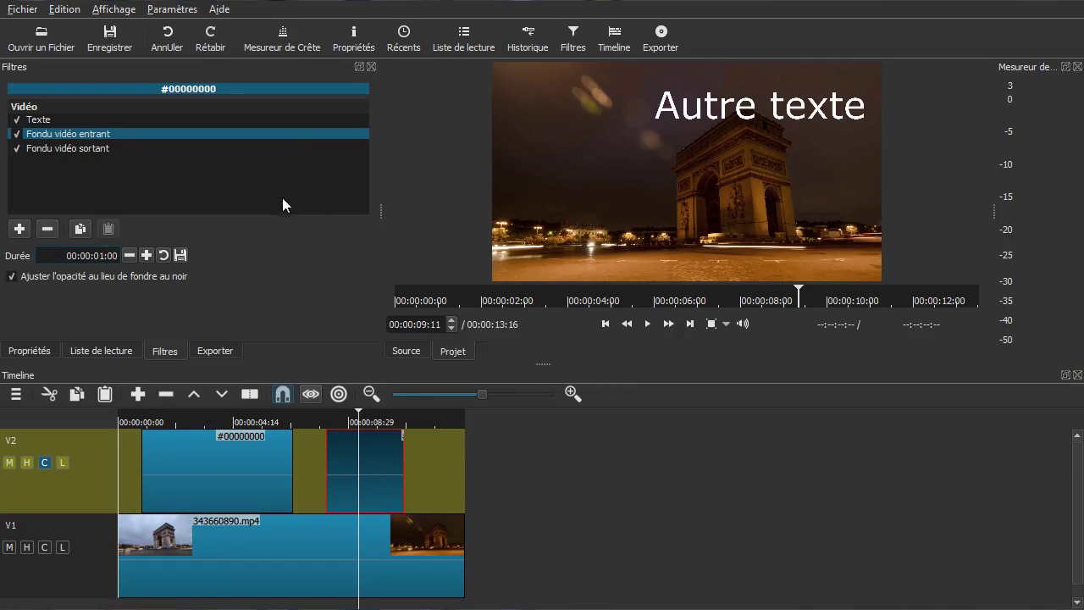
pyautogui.click(38, 120)
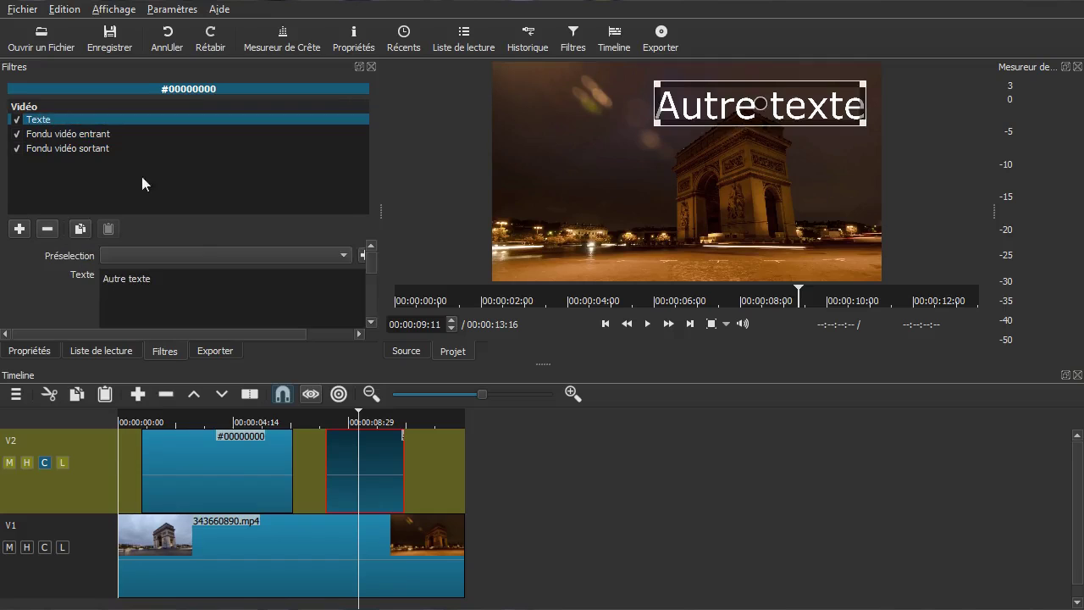
# Play the video from the start to check the fades on both texts
pyautogui.click(252, 562)
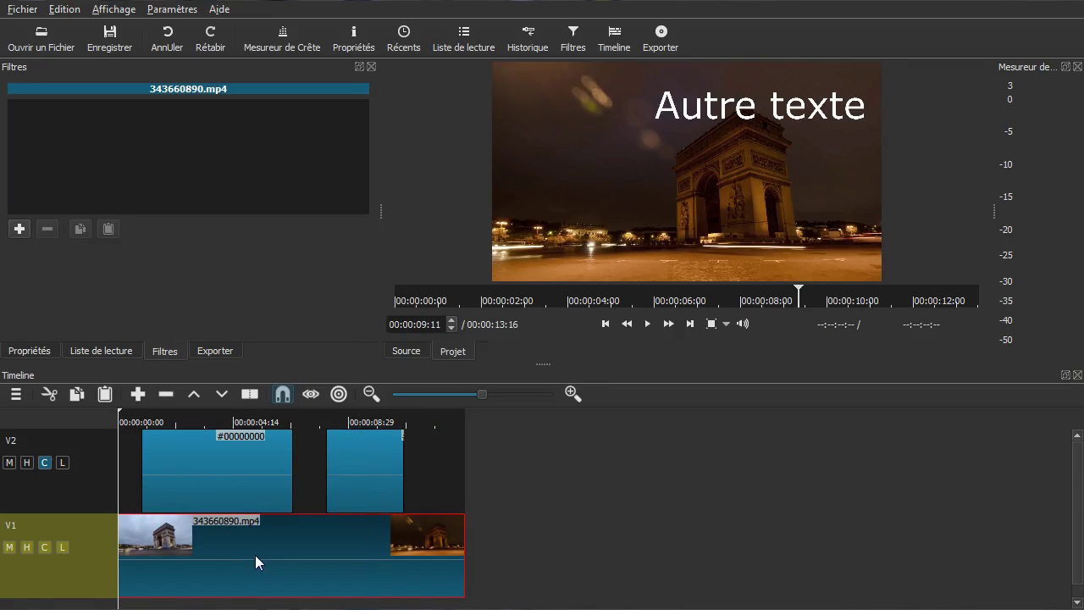
pyautogui.press('Home')
pyautogui.press('space')
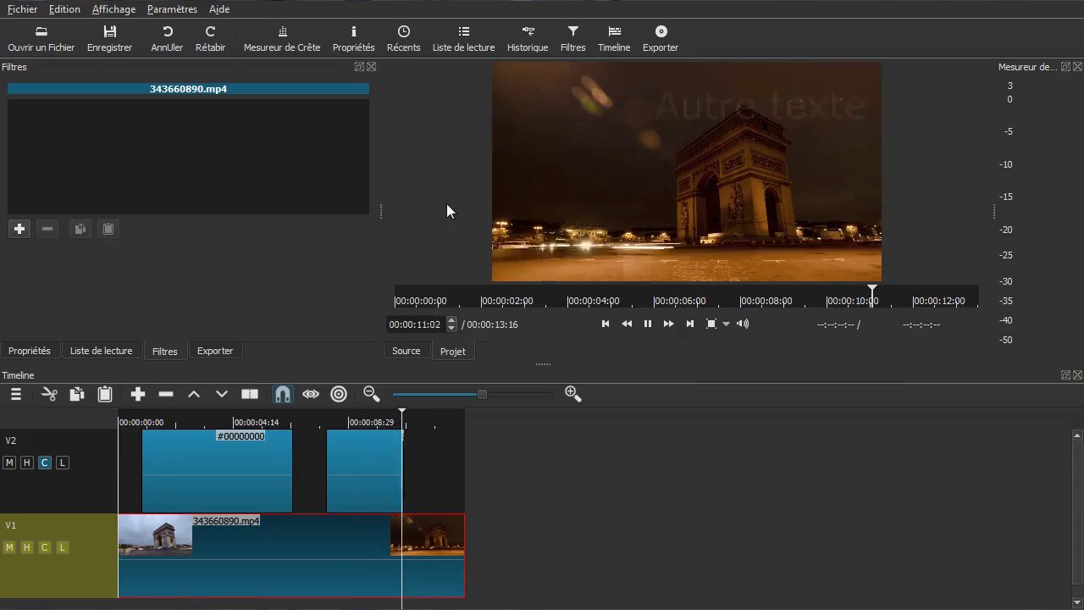
pyautogui.press('space')
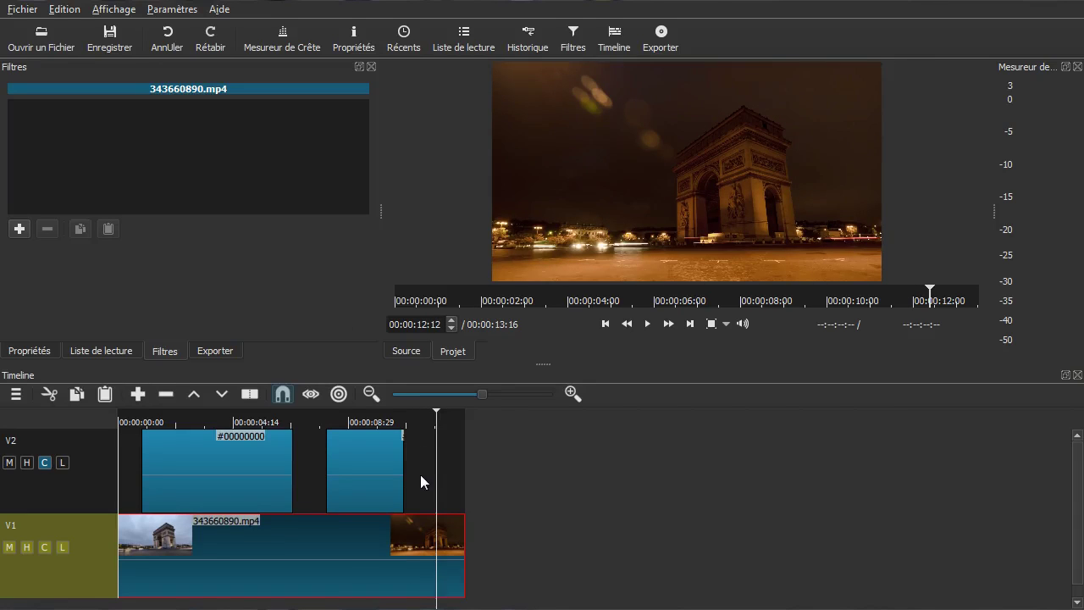
# Shorten the first V2 clip to end near 5.4 seconds, and lengthen and shift the second to span about 7.7 to 12 seconds
pyautogui.moveTo(402, 474); pyautogui.dragTo(450, 474)
pyautogui.moveTo(292, 474); pyautogui.dragTo(266, 485)
pyautogui.moveTo(353, 471); pyautogui.dragTo(333, 472)
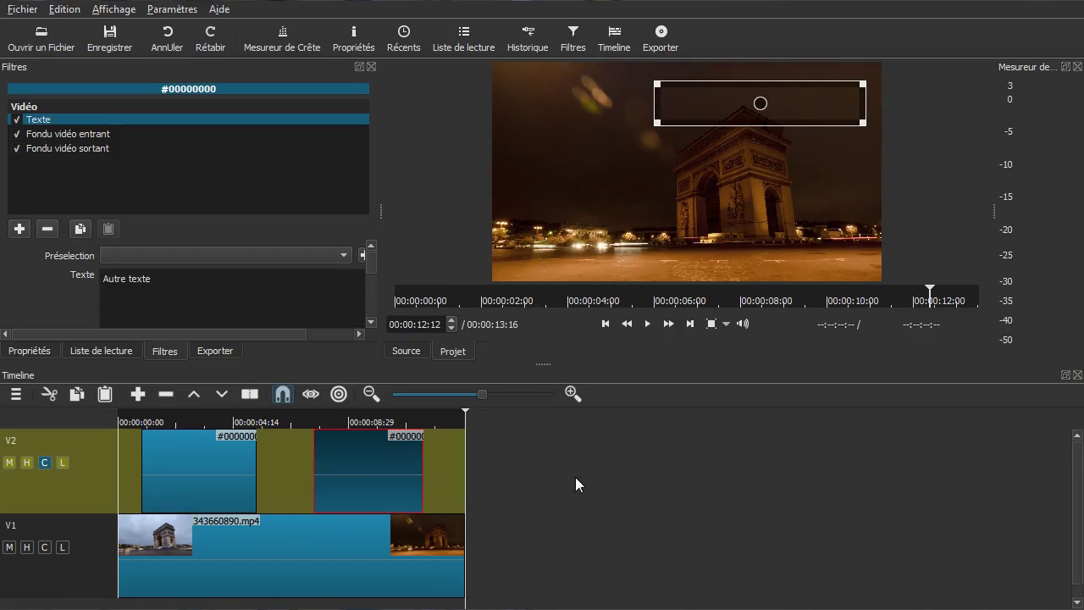
# Preview the retimed text clips by playing the video from the beginning to about 12 seconds
pyautogui.press('Home')
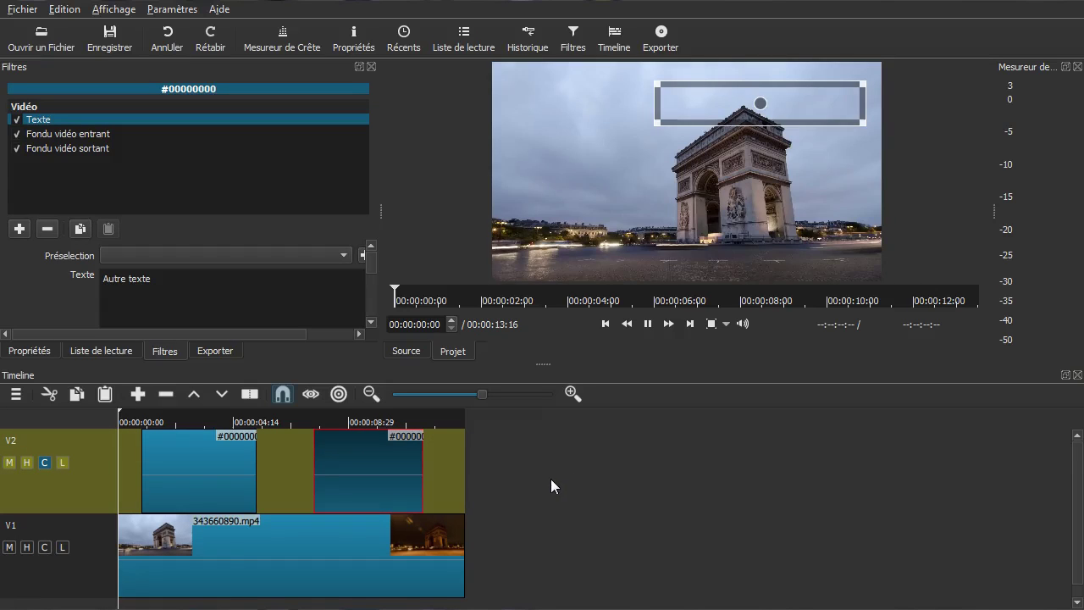
pyautogui.click(370, 552)
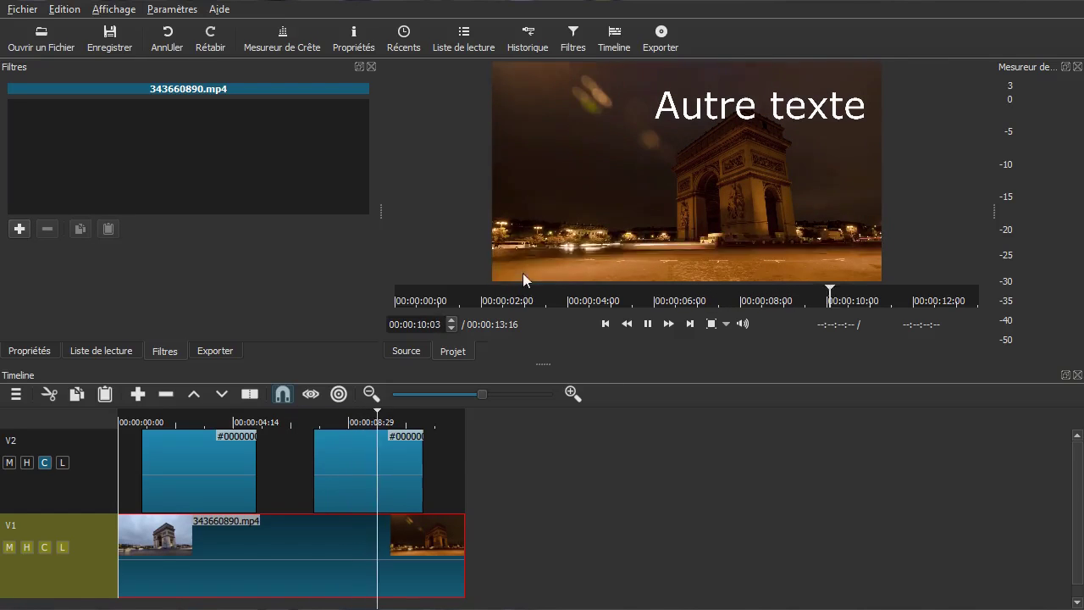
pyautogui.click(686, 212)
# Open the Couleur generator through Ouvrir Autre and set its colour to black with an alpha channel of 0
pyautogui.click(21, 9)
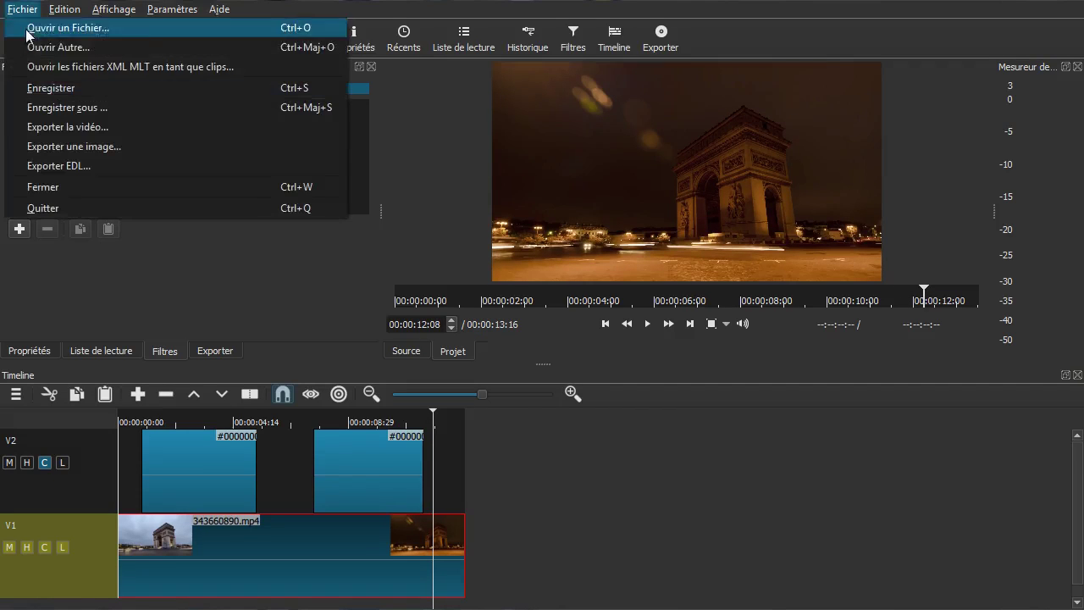
pyautogui.click(38, 46)
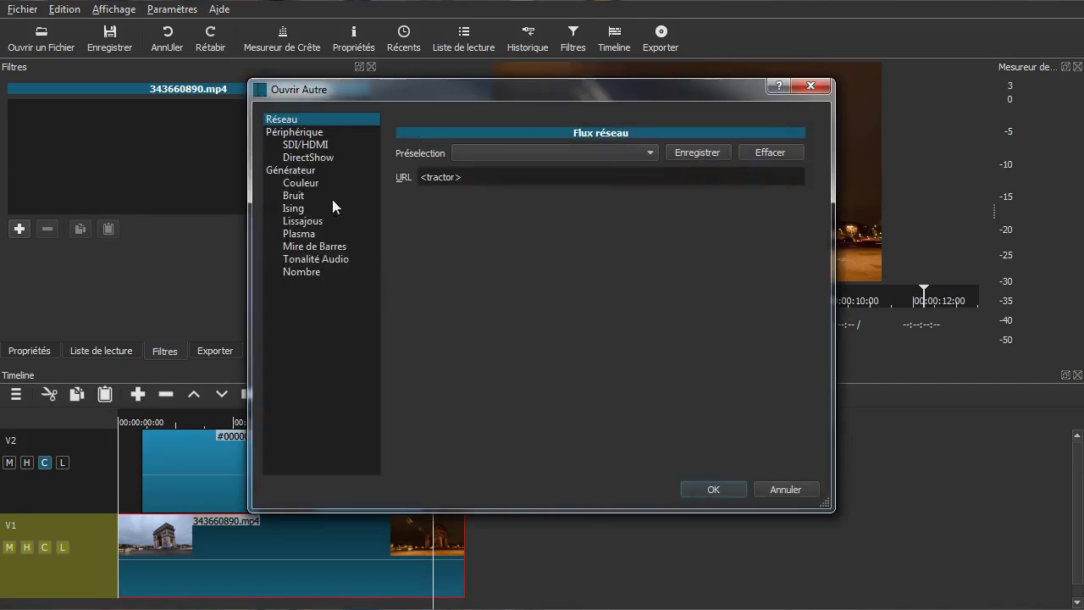
pyautogui.click(280, 182)
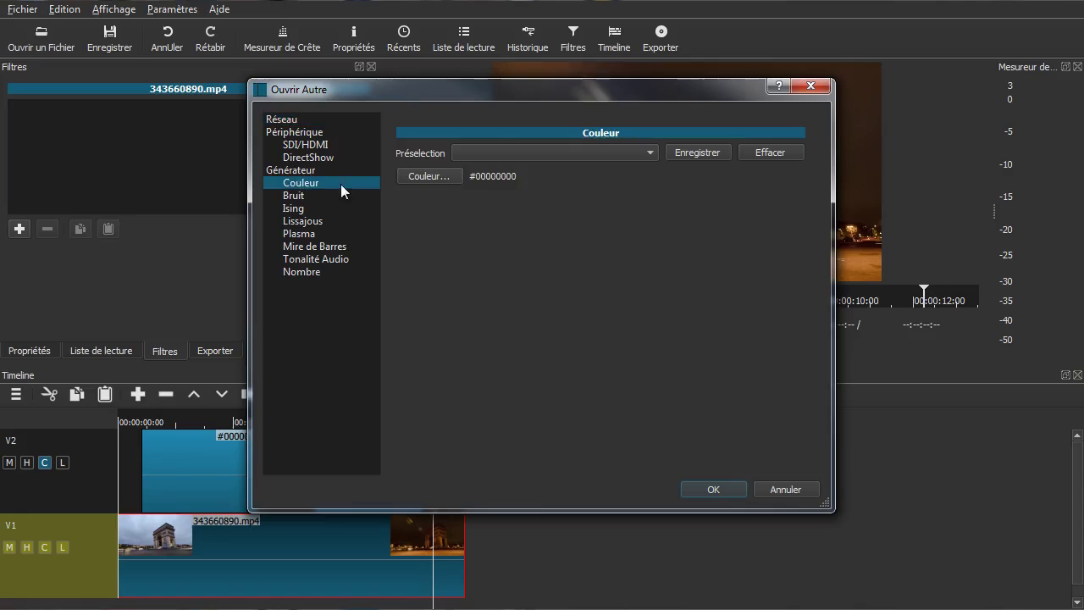
pyautogui.click(460, 177)
pyautogui.moveTo(852, 221); pyautogui.dragTo(676, 138)
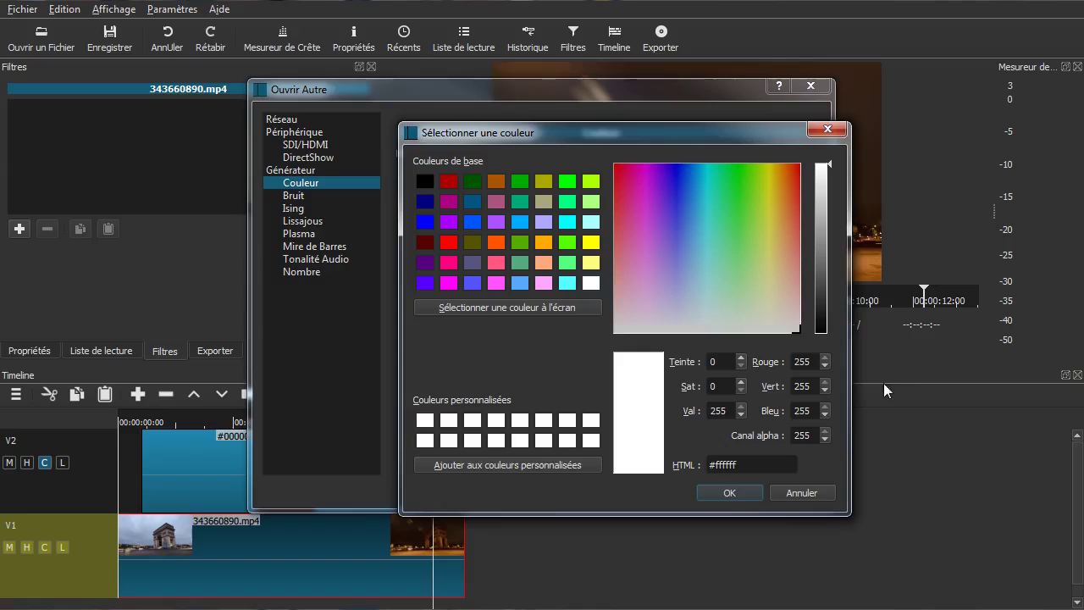
pyautogui.moveTo(820, 288); pyautogui.dragTo(826, 394)
pyautogui.doubleClick(812, 435)
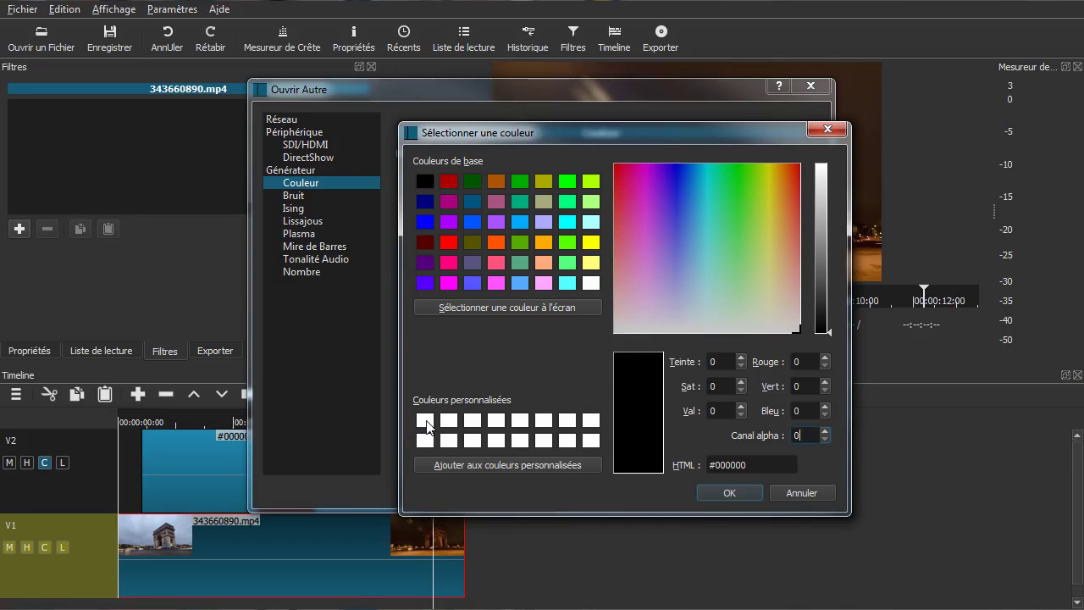
pyautogui.click(715, 492)
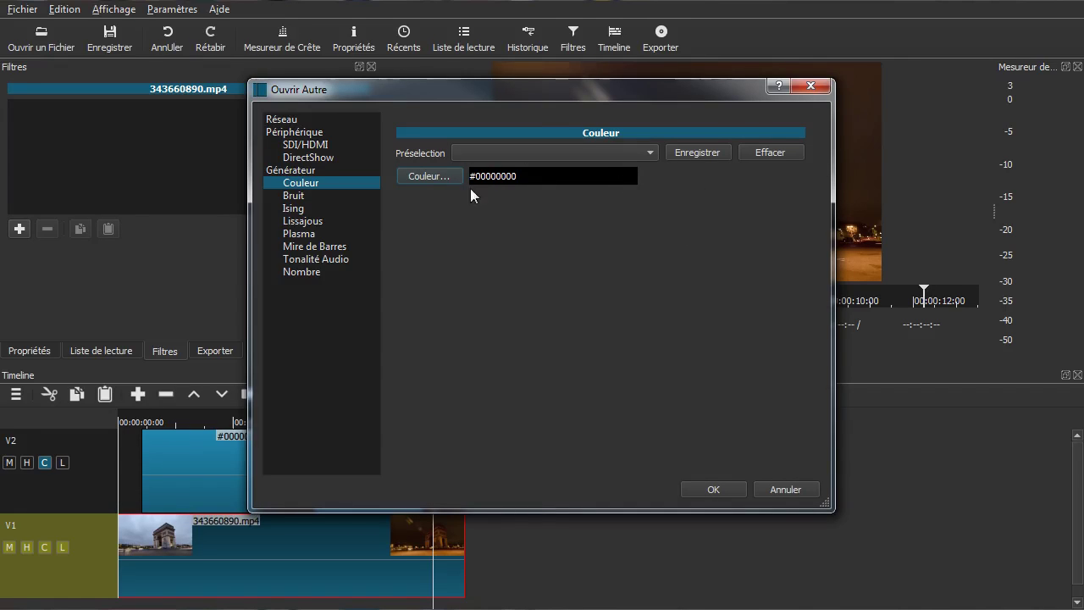
# Save the transparent colour as a Couleur preset named "Transparent" and close the dialog without creating a clip
pyautogui.click(654, 155)
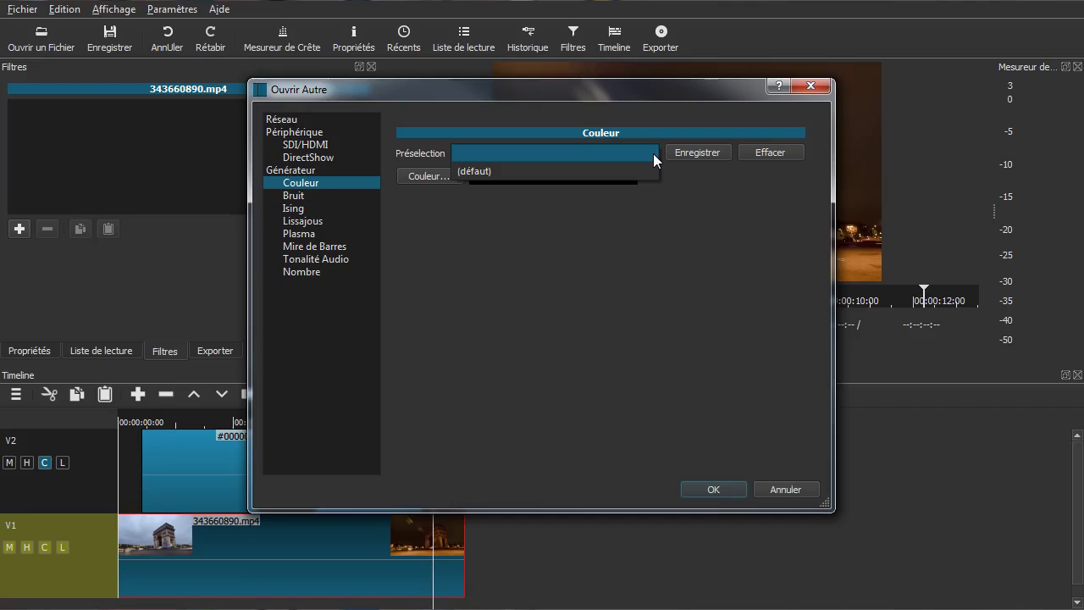
pyautogui.click(660, 198)
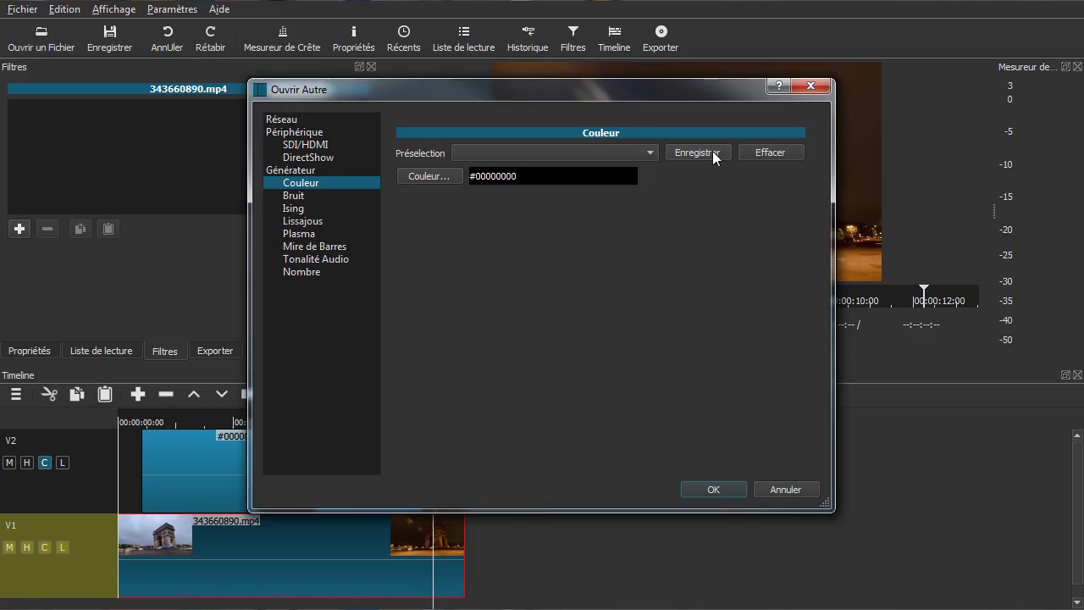
pyautogui.click(710, 151)
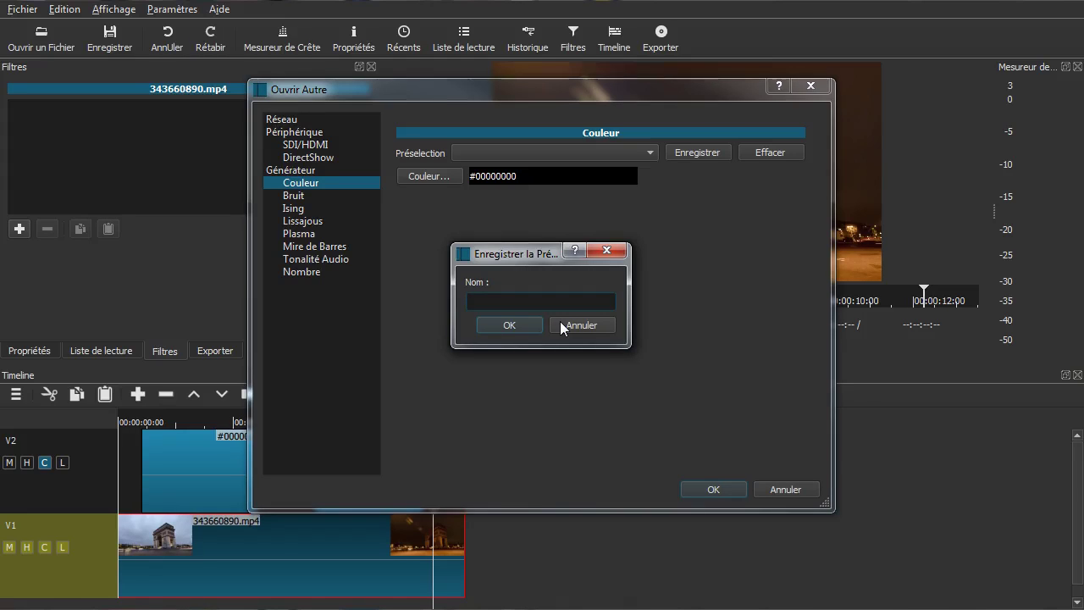
pyautogui.write('Transparent')
pyautogui.click(513, 328)
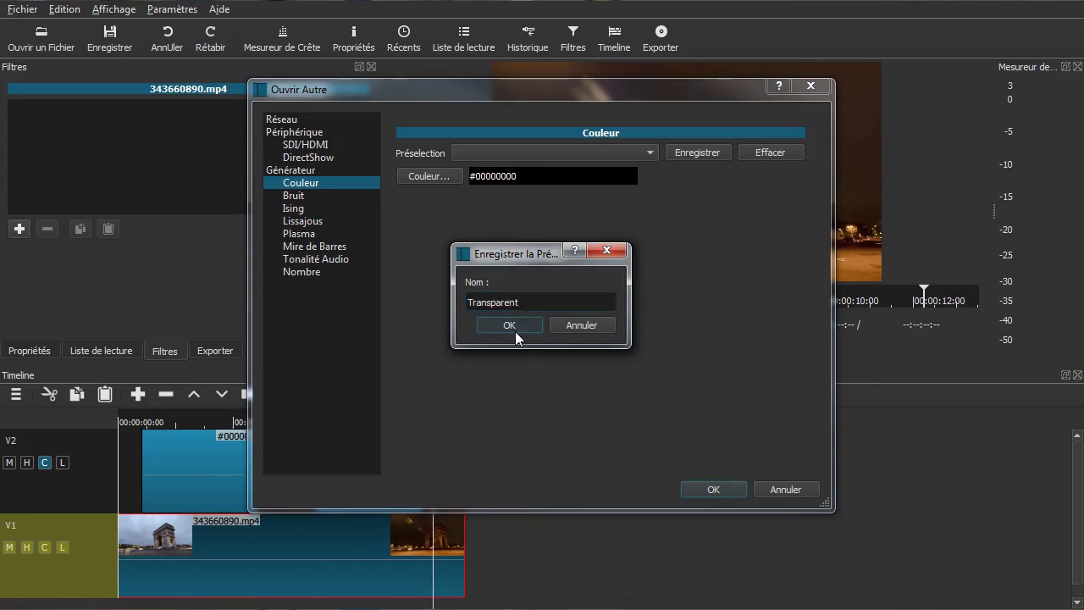
pyautogui.click(785, 490)
# Reopen Ouvrir Autre and save a preset named "Transparent" for the Réseau source
pyautogui.click(21, 10)
pyautogui.click(31, 46)
pyautogui.click(571, 158)
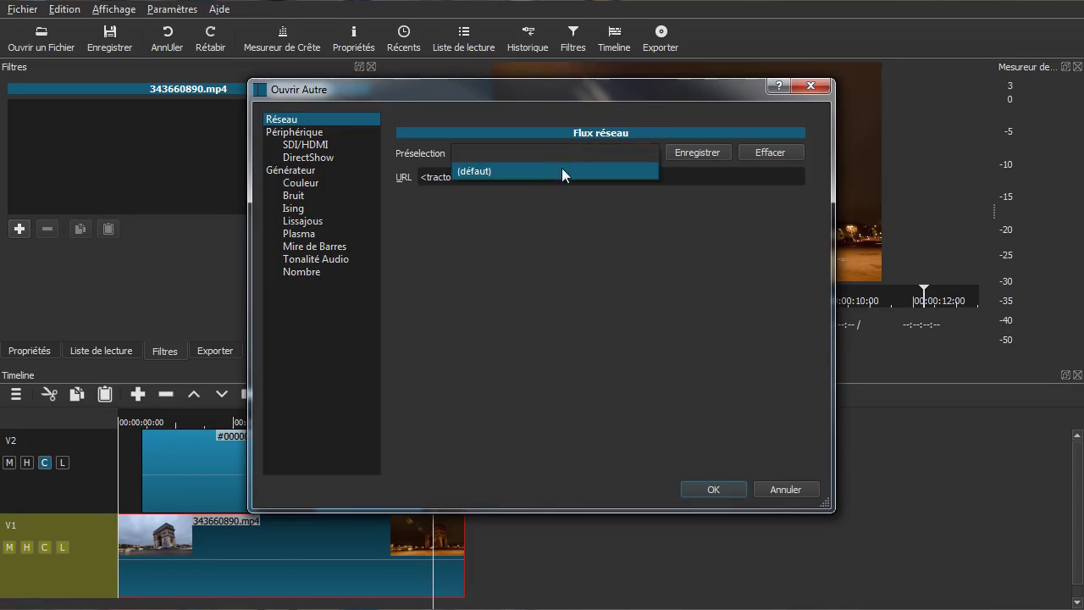
pyautogui.click(551, 174)
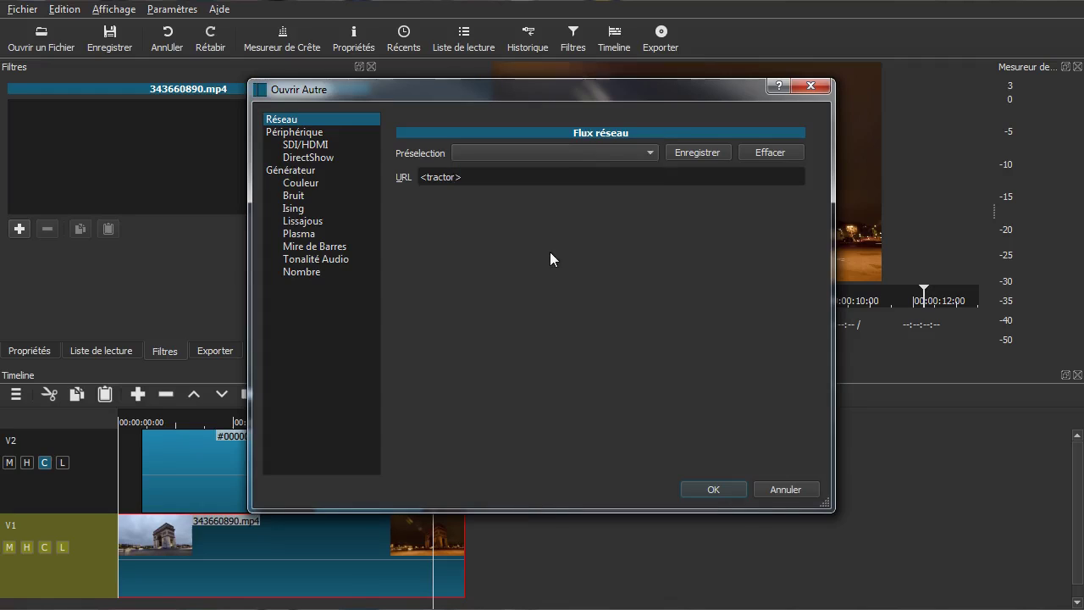
pyautogui.click(691, 153)
pyautogui.write('Transparent')
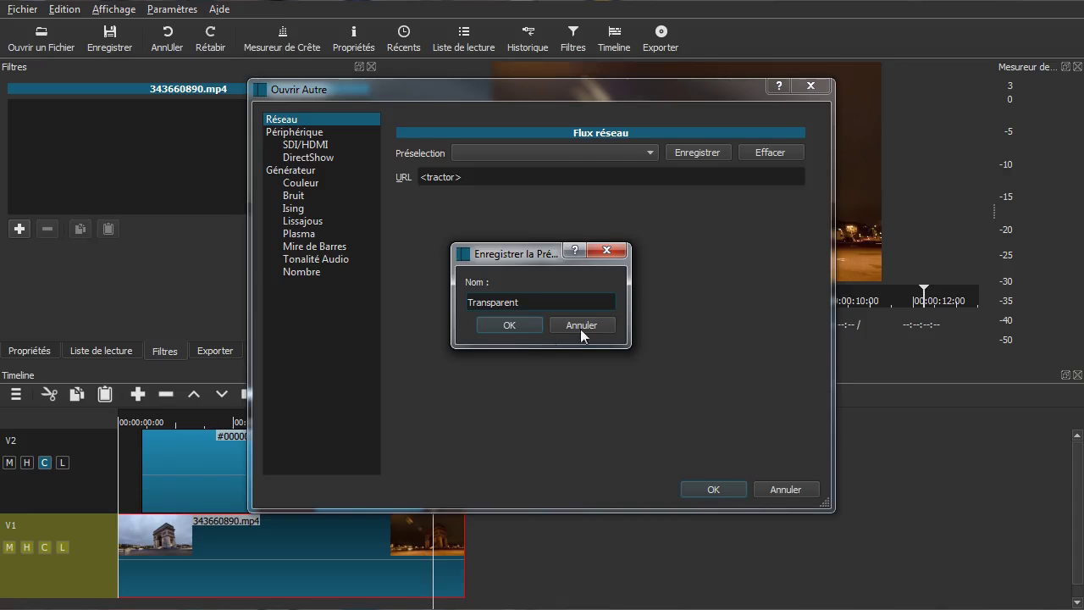
pyautogui.click(522, 327)
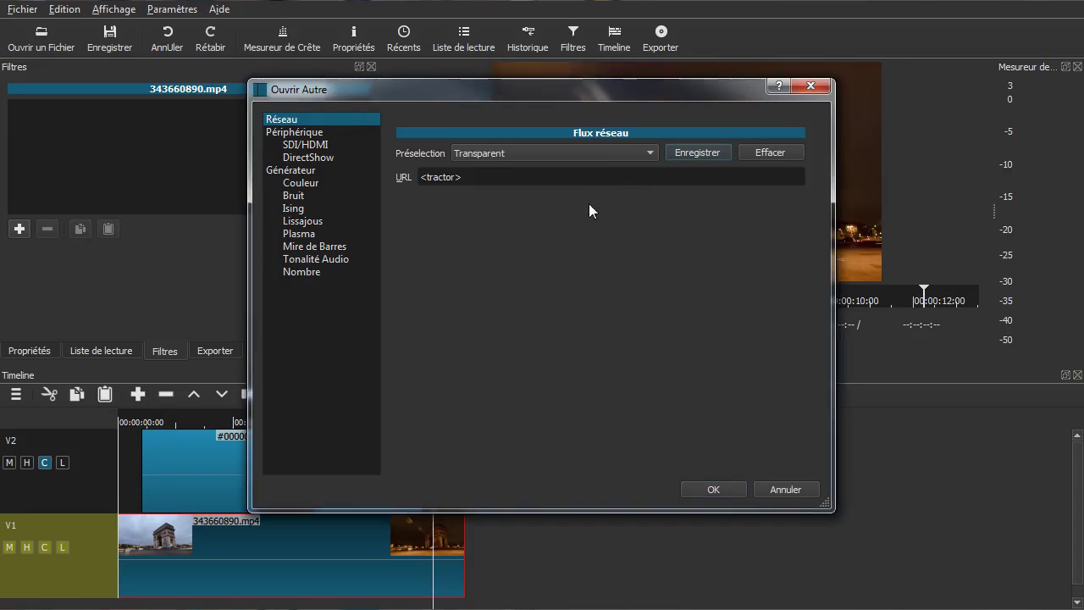
# Check the Couleur generator's preset list for the saved "Transparent" preset
pyautogui.click(352, 182)
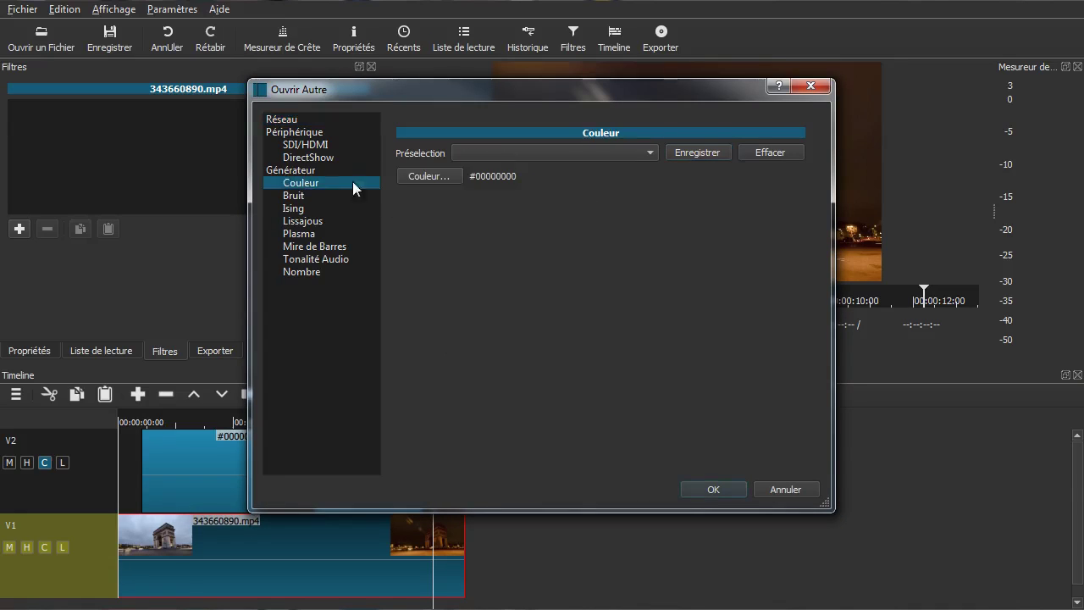
pyautogui.click(543, 151)
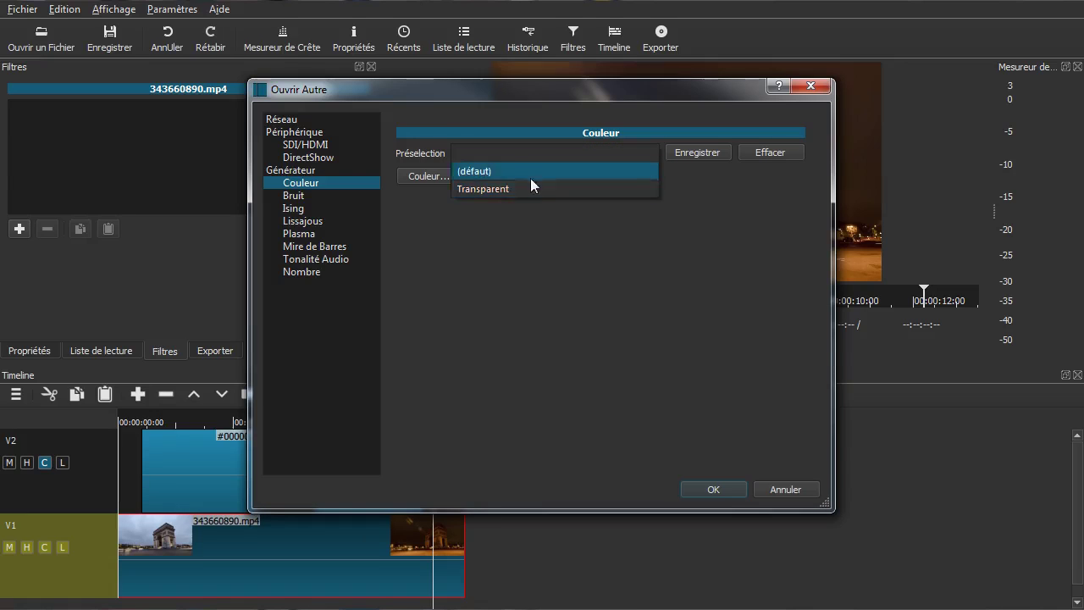
pyautogui.click(518, 302)
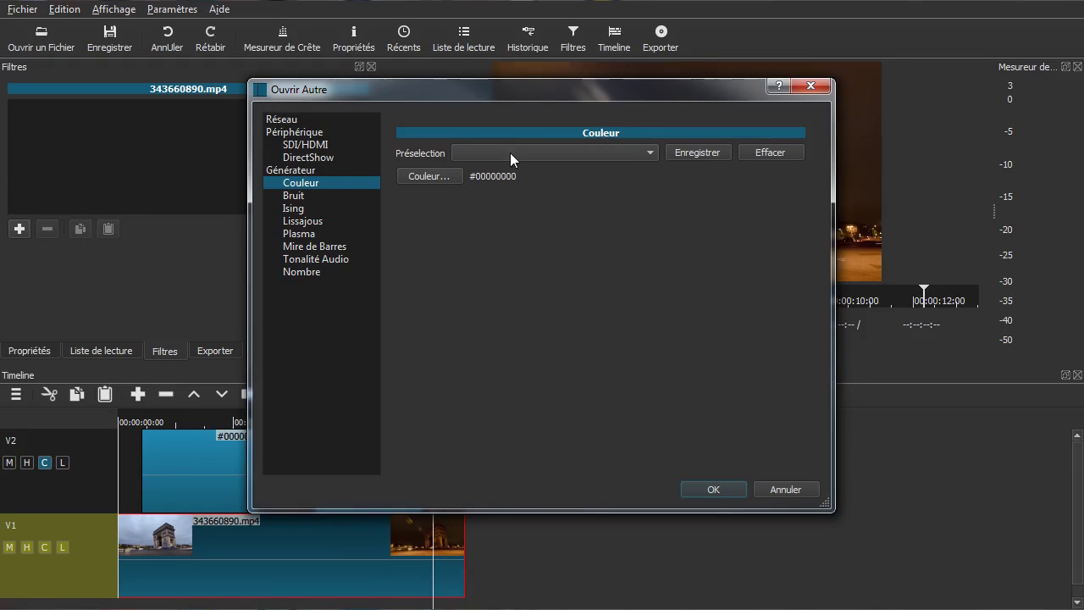
# Delete the "Transparent" preset from the Réseau source and confirm the deletion
pyautogui.click(284, 123)
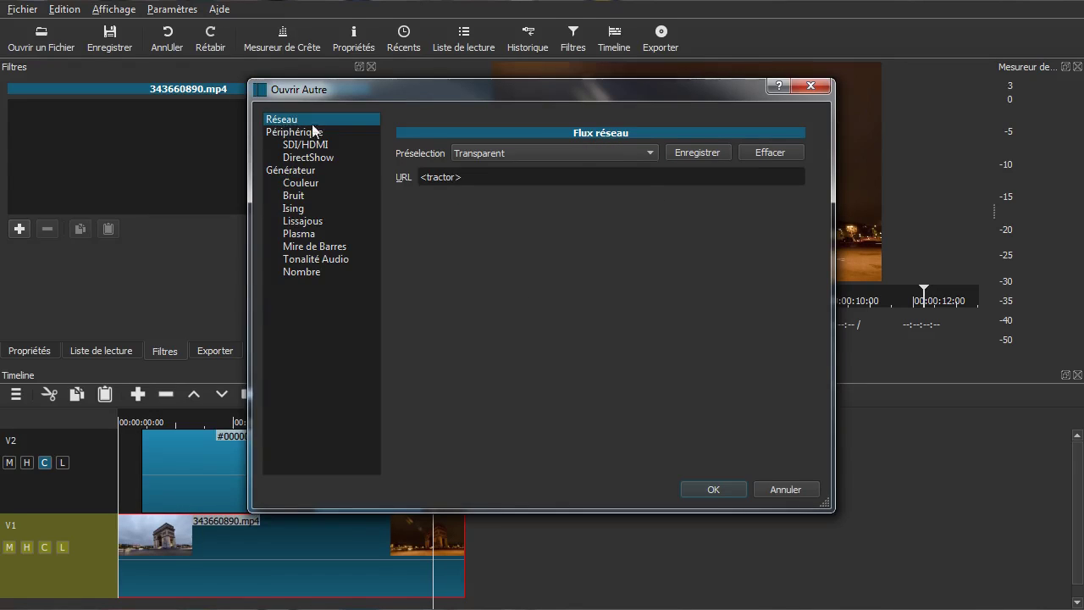
pyautogui.click(753, 152)
pyautogui.click(572, 322)
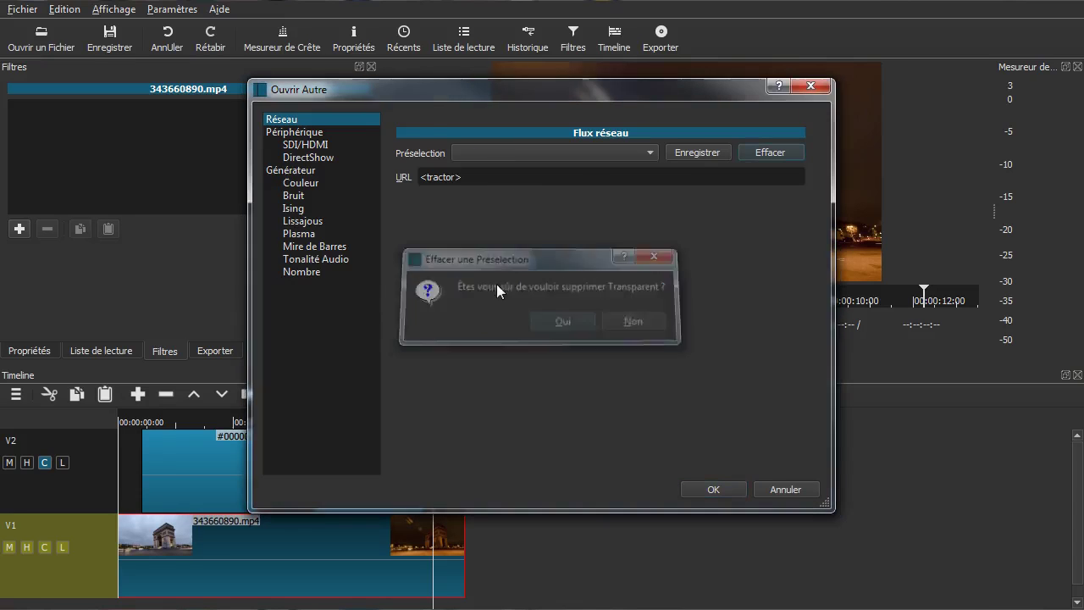
# Open a colour clip from the Couleur generator's "Transparent" preset and pause its playback with the playlist shown
pyautogui.click(297, 184)
pyautogui.click(551, 151)
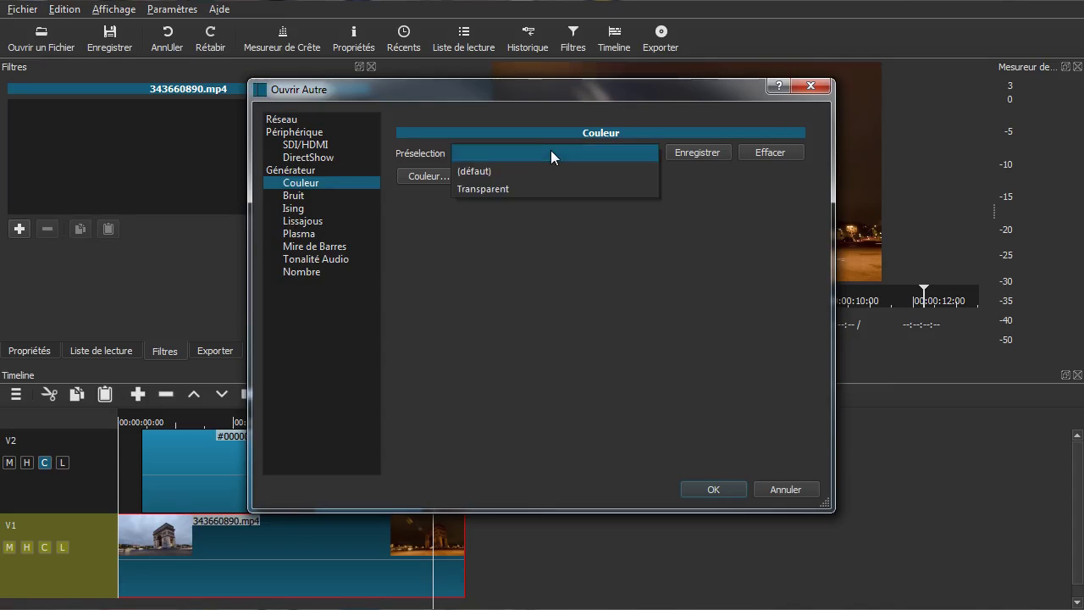
pyautogui.click(556, 188)
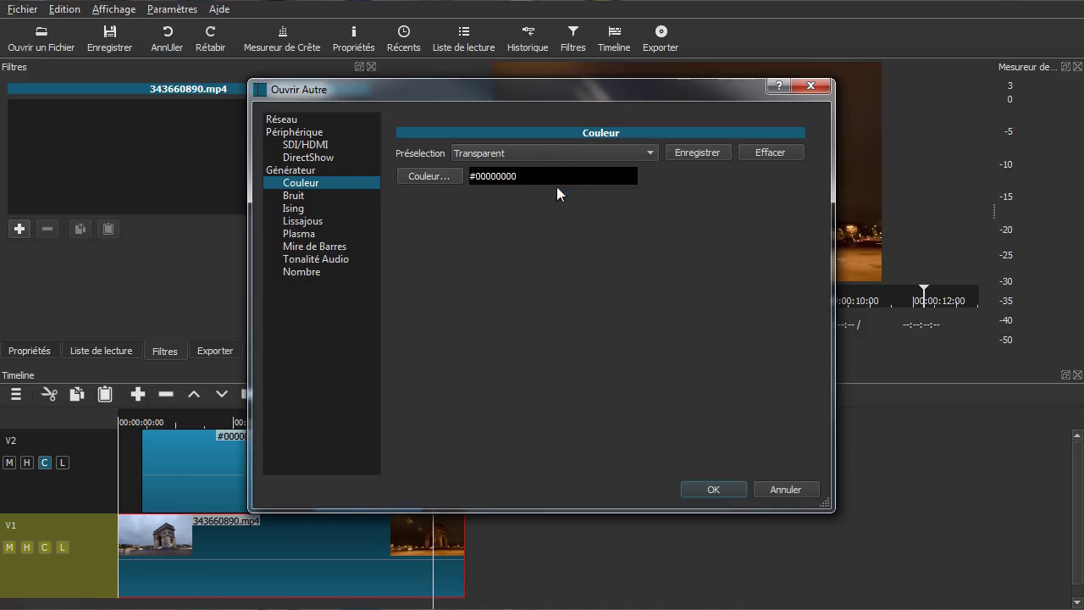
pyautogui.click(728, 490)
pyautogui.press('space')
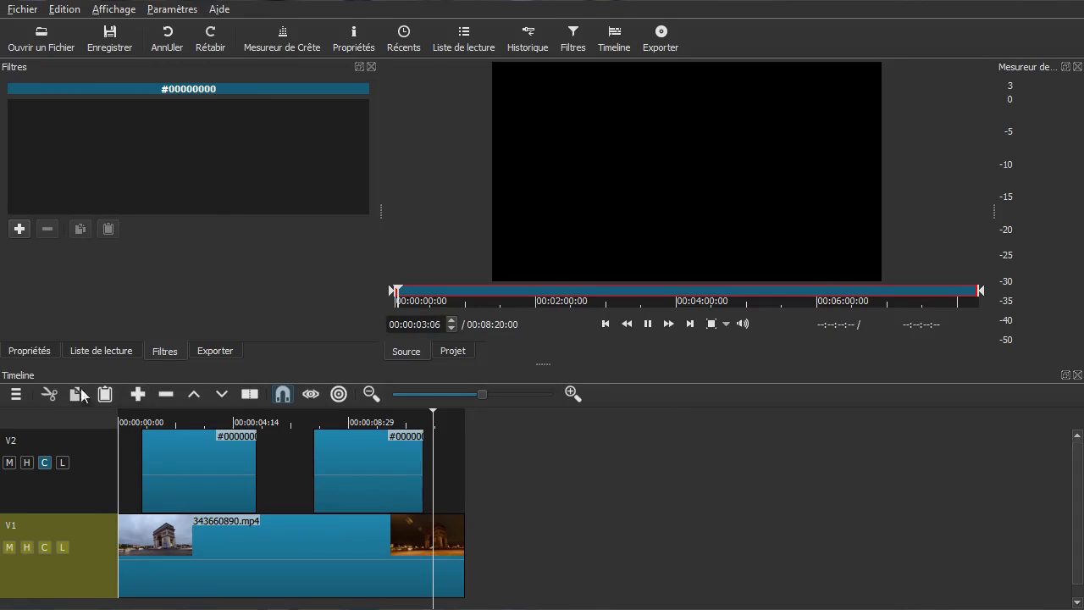
pyautogui.click(88, 351)
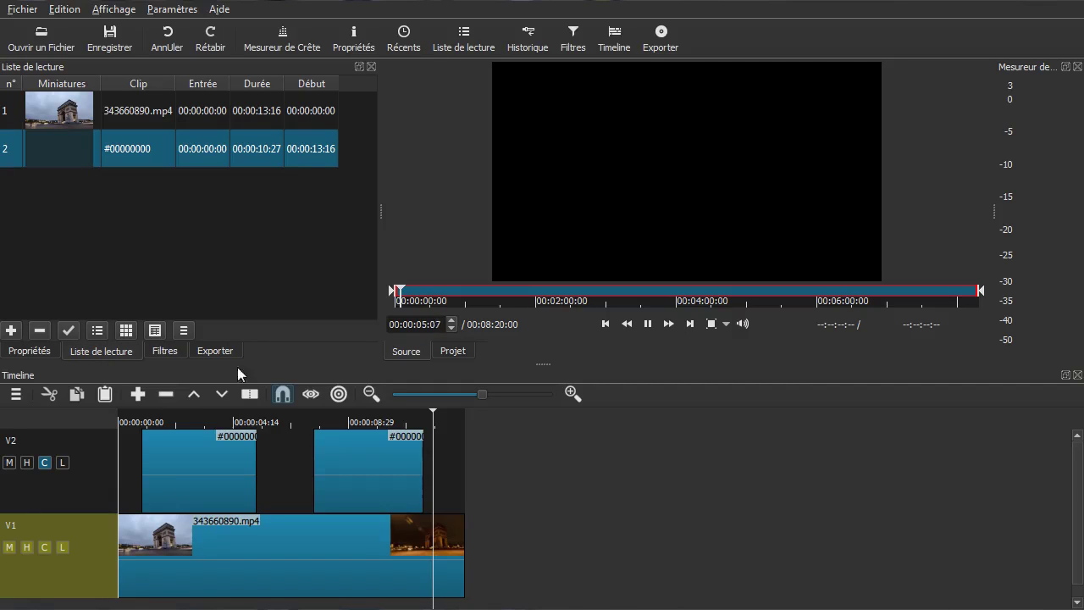
pyautogui.click(648, 323)
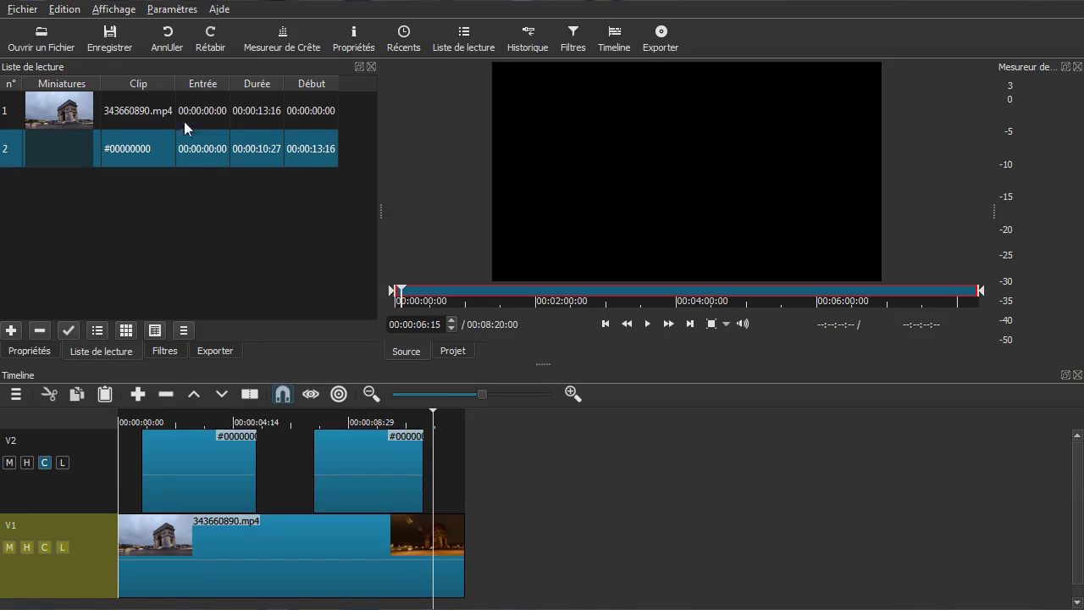
# Reopen Ouvrir Autre and set the Couleur generator's colour to pure green, #00ff00
pyautogui.click(34, 12)
pyautogui.click(46, 49)
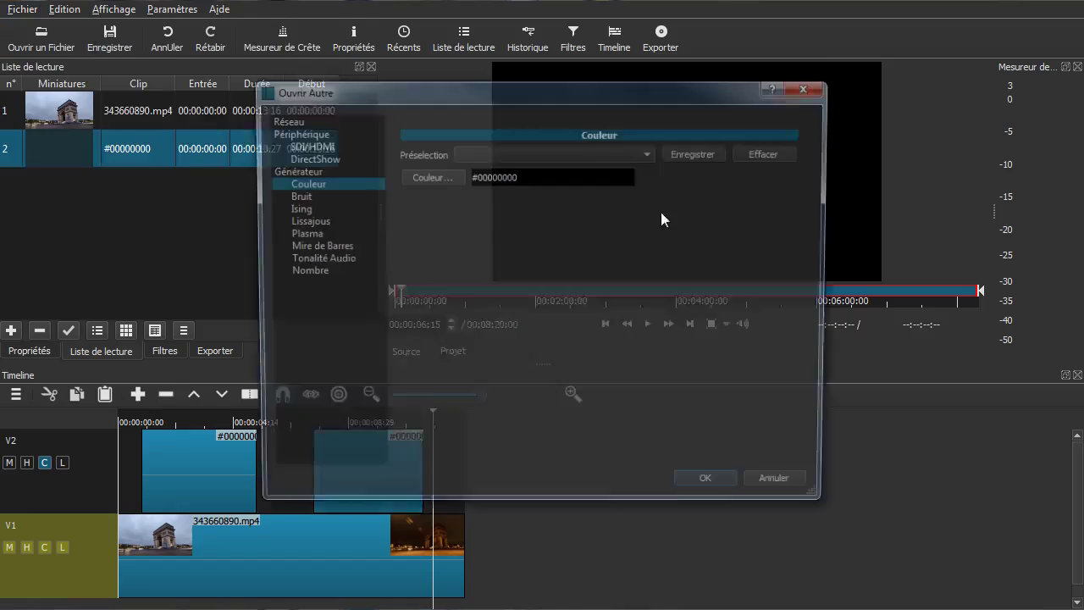
pyautogui.click(651, 152)
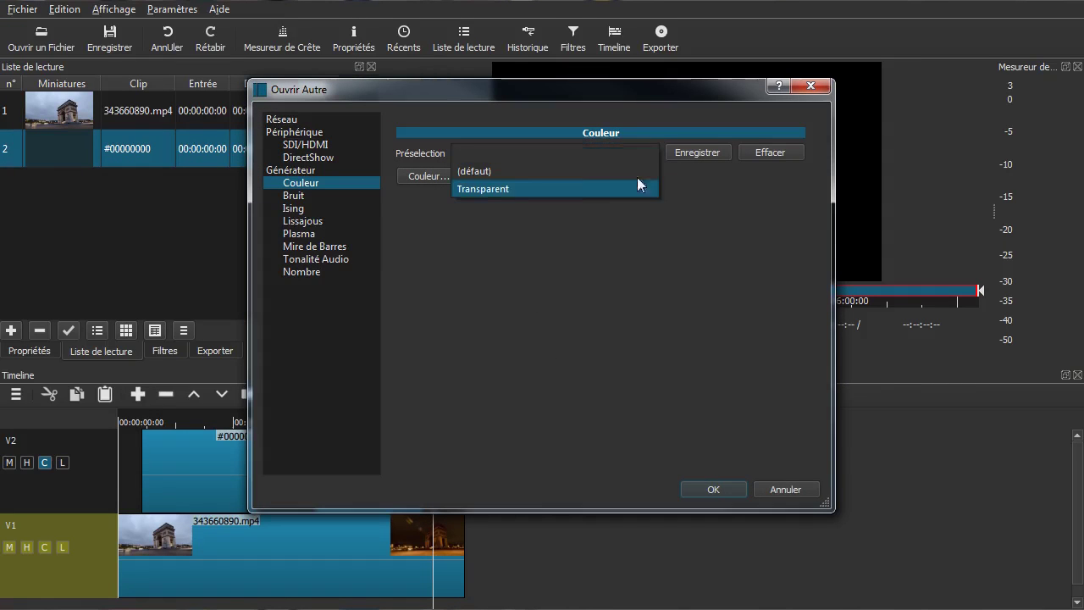
pyautogui.click(541, 227)
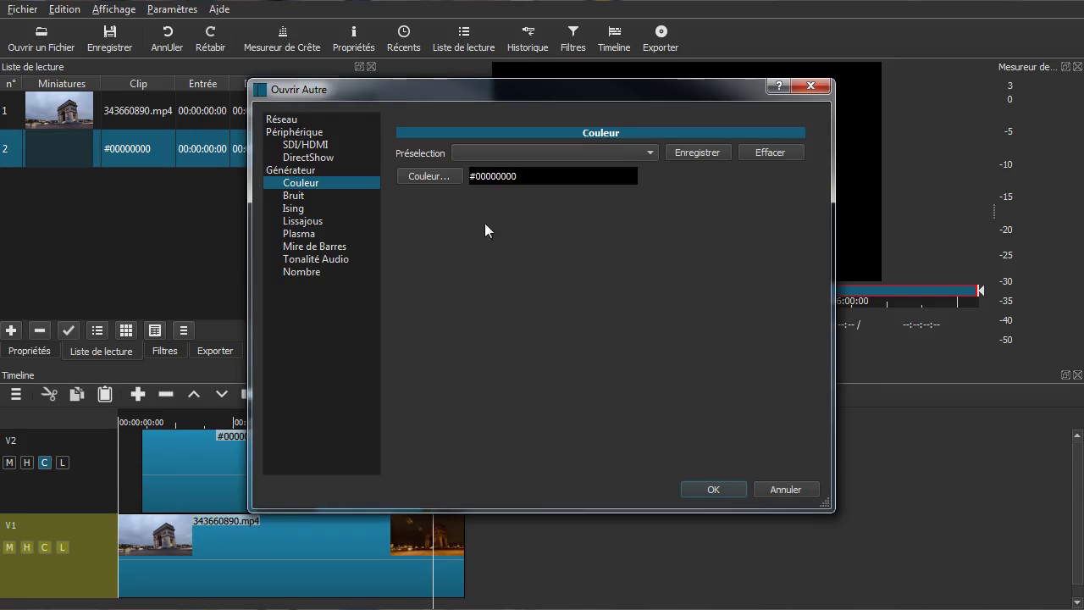
pyautogui.click(439, 174)
pyautogui.click(744, 265)
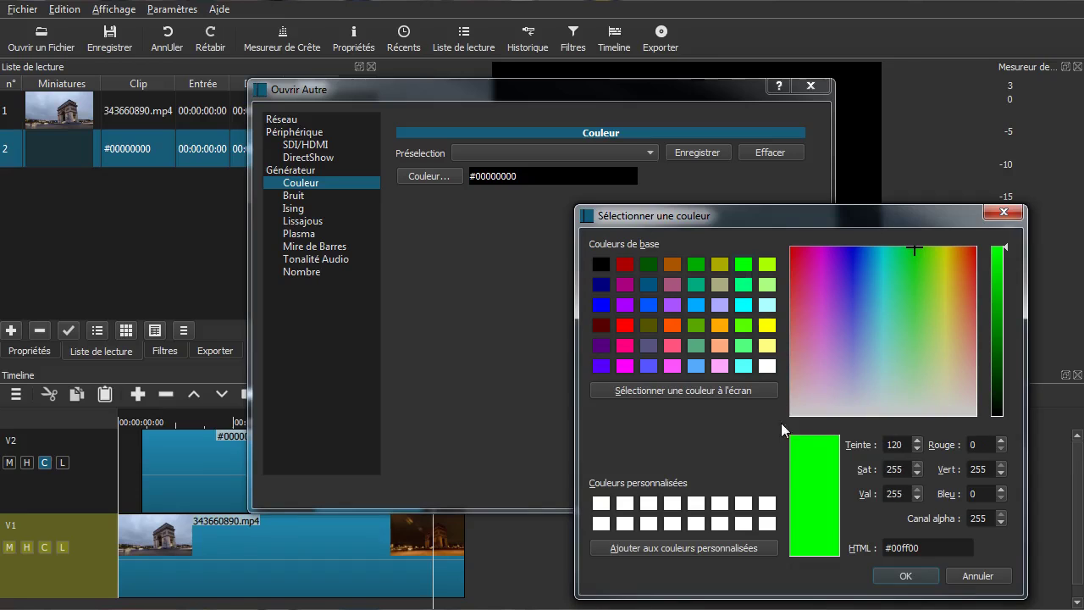
pyautogui.click(903, 577)
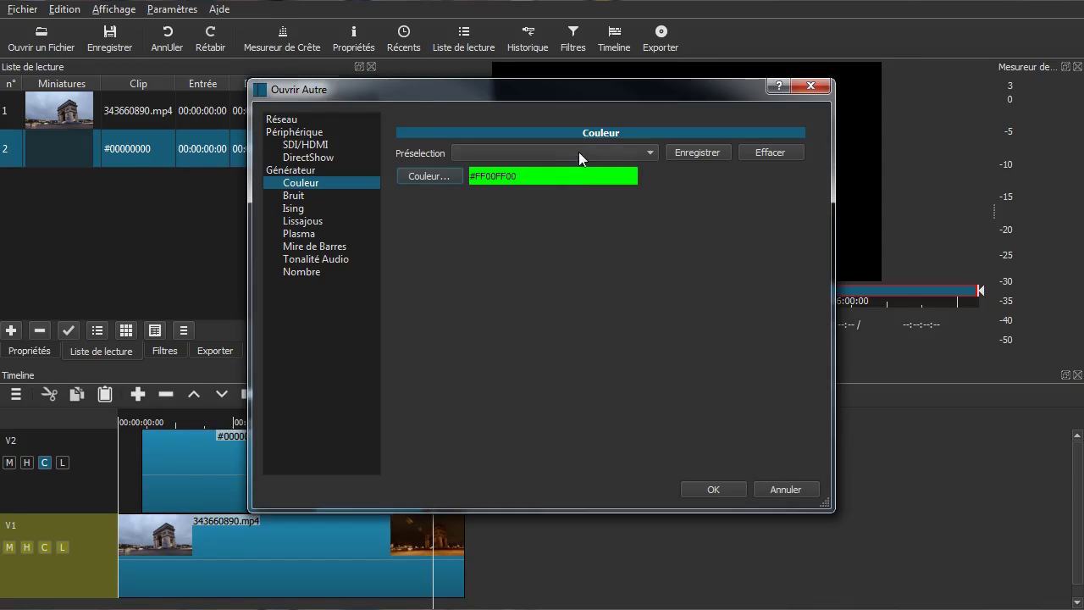
# Save the green colour as a preset named "Fond vert" and open it as a clip, pausing its playback
pyautogui.click(596, 149)
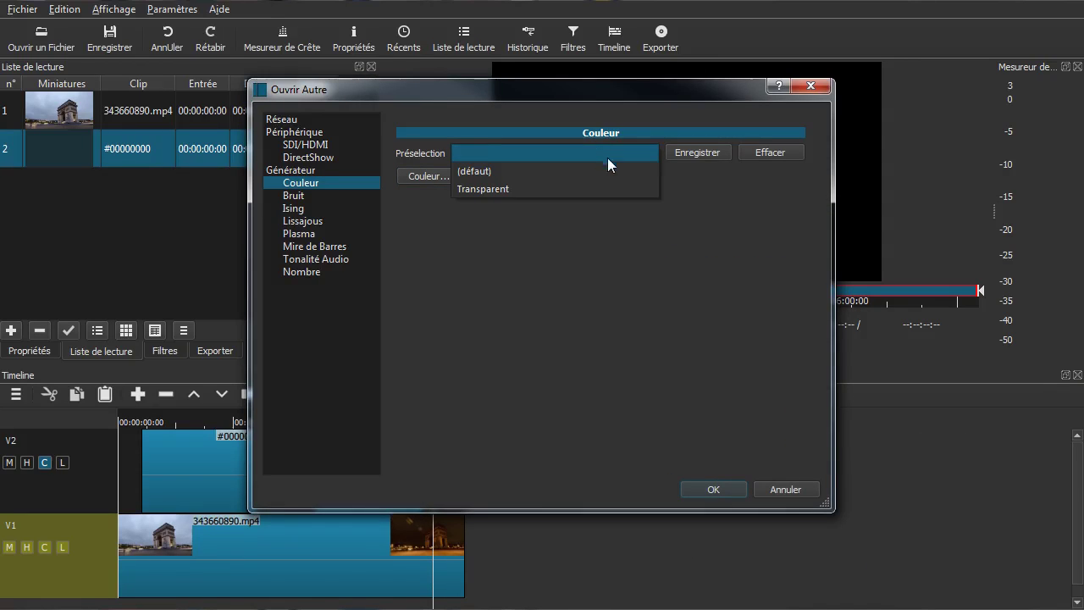
pyautogui.click(687, 156)
pyautogui.write('F')
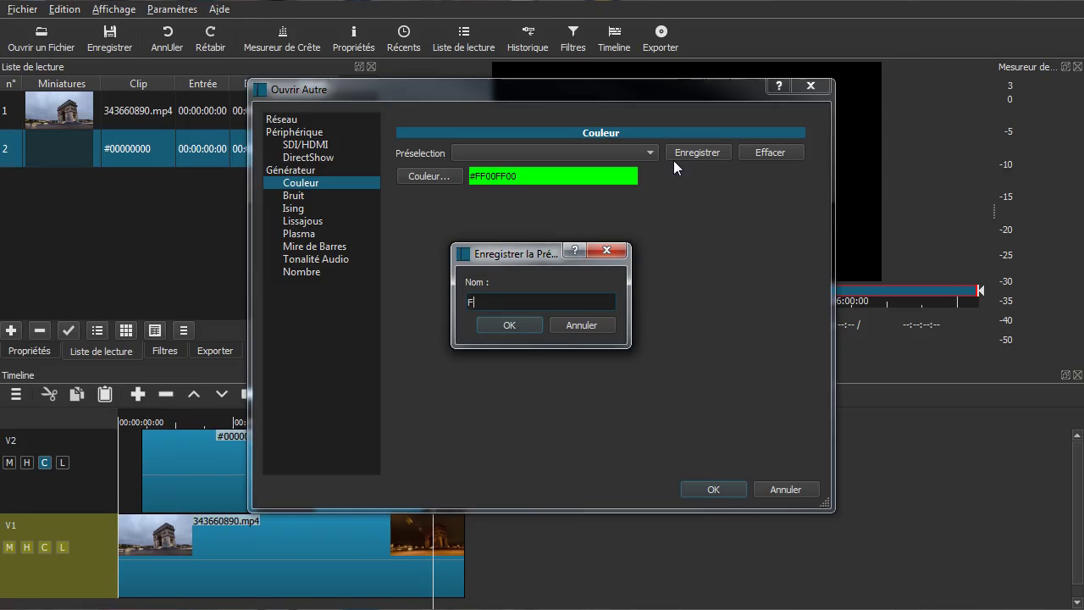
pyautogui.write('ond vert')
pyautogui.click(520, 325)
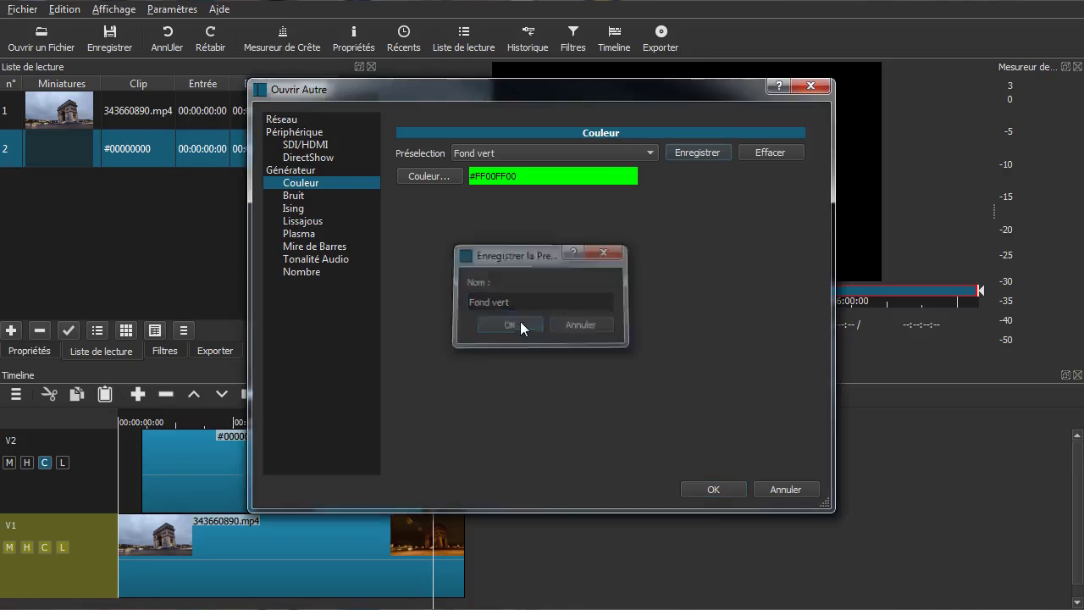
pyautogui.click(713, 489)
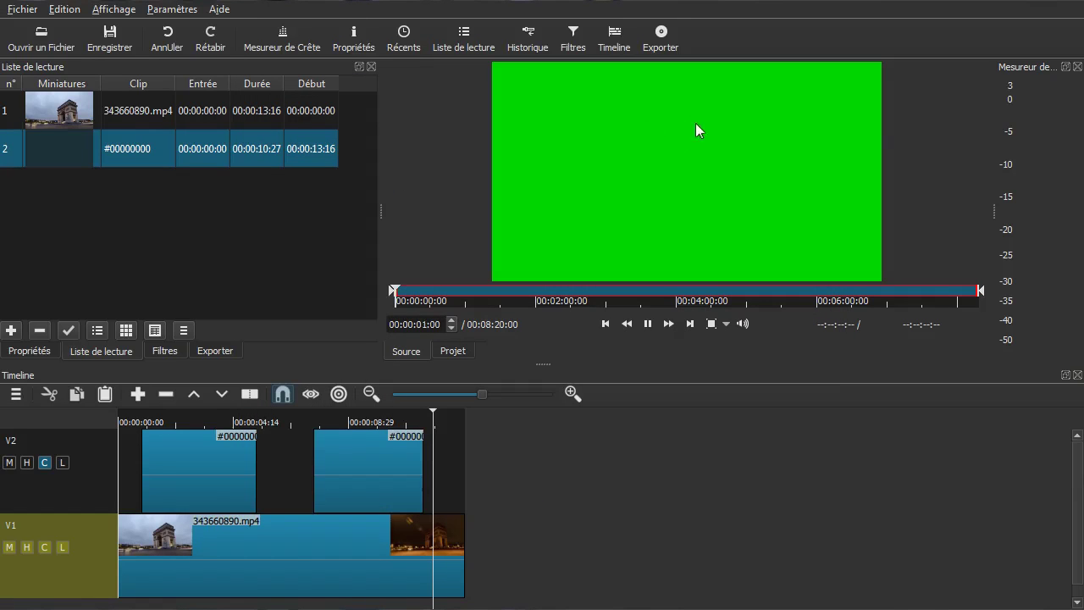
pyautogui.click(648, 323)
# Switch to the browser to view the KamiGeek blog post on adding several texts to a video, and return to Shotcut
pyautogui.hotkey('alt', 'Tab')
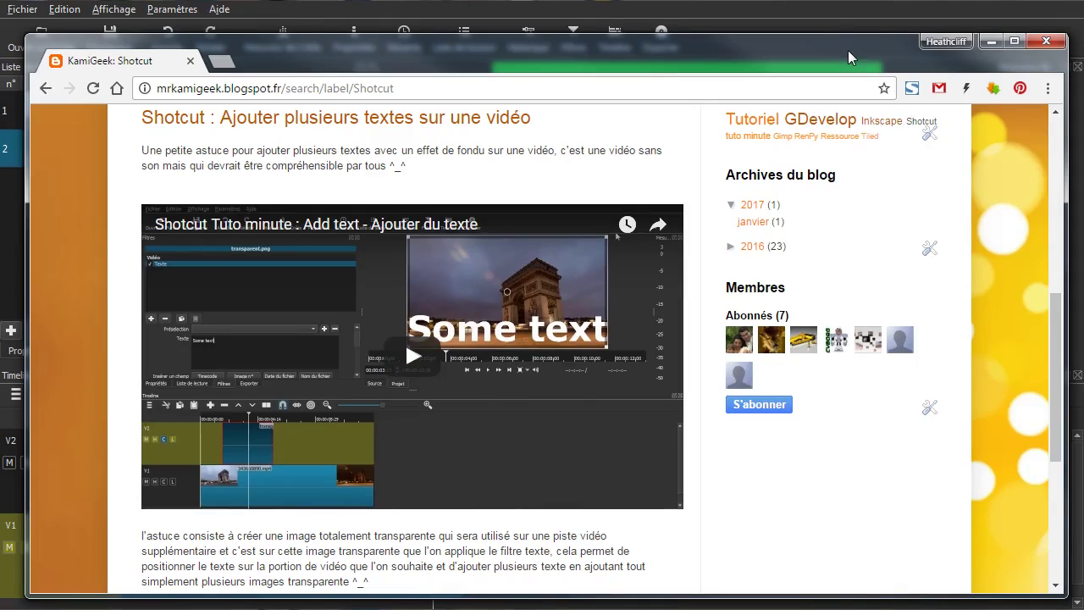
pyautogui.hotkey('alt', 'Tab')
# Load the "Transparent" preset in the Couleur generator and close Ouvrir Autre without creating a clip
pyautogui.click(26, 7)
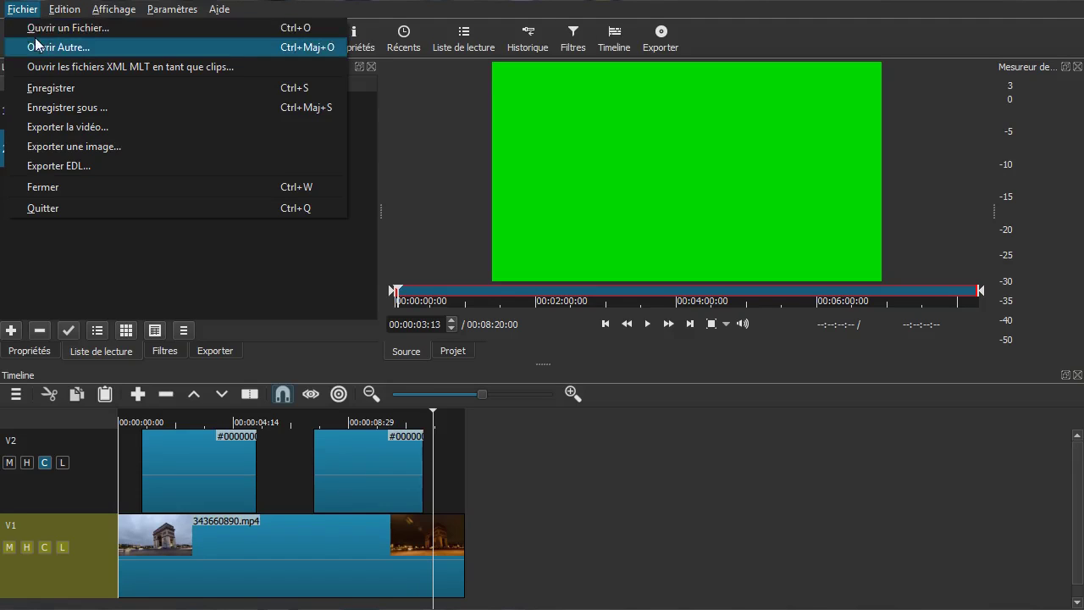
pyautogui.click(39, 46)
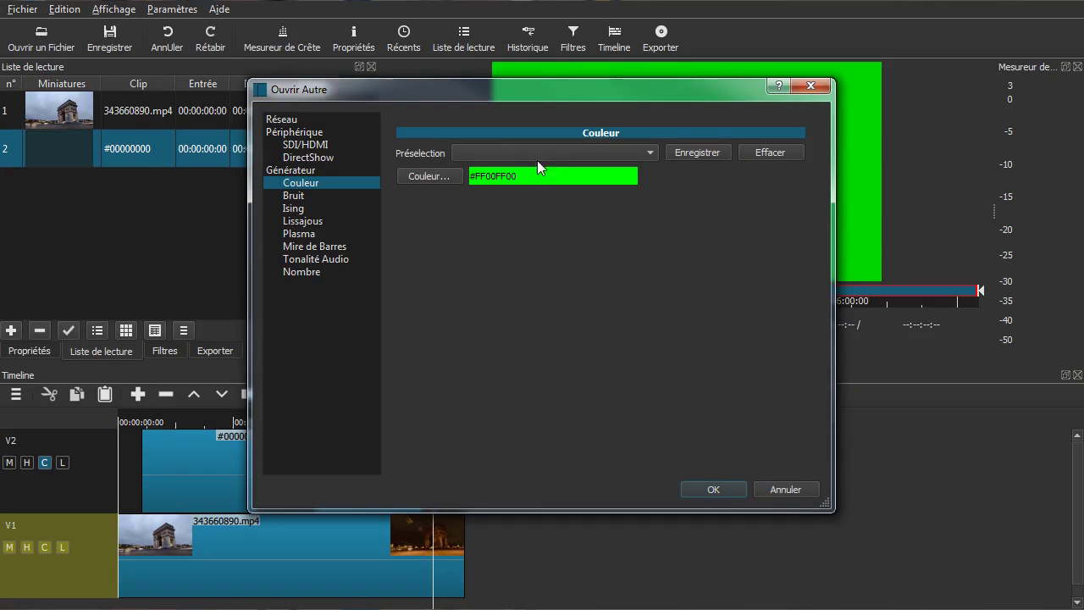
pyautogui.click(537, 160)
pyautogui.click(523, 204)
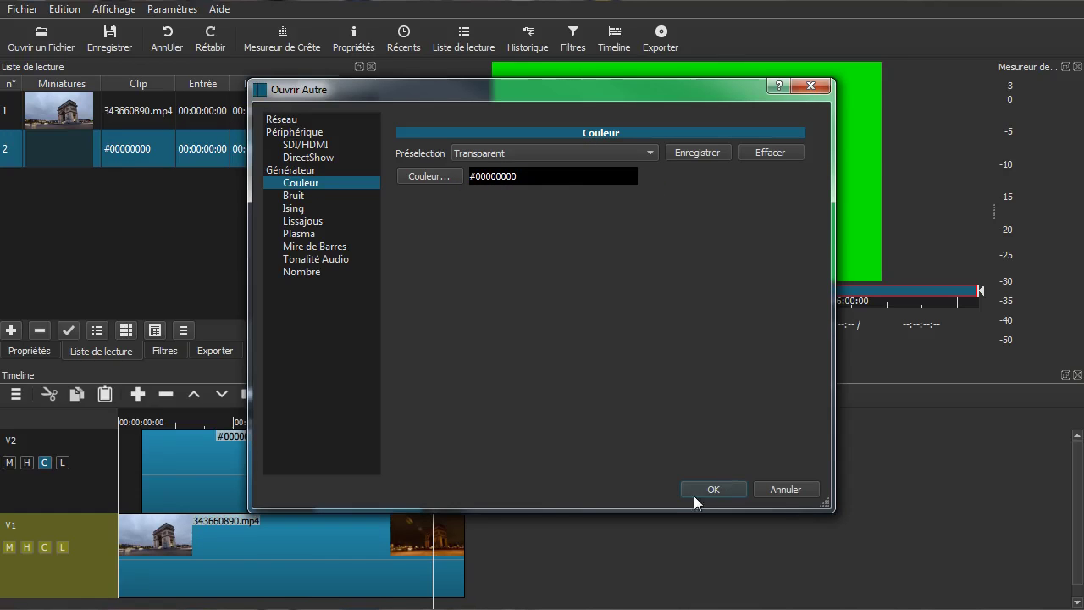
pyautogui.click(784, 489)
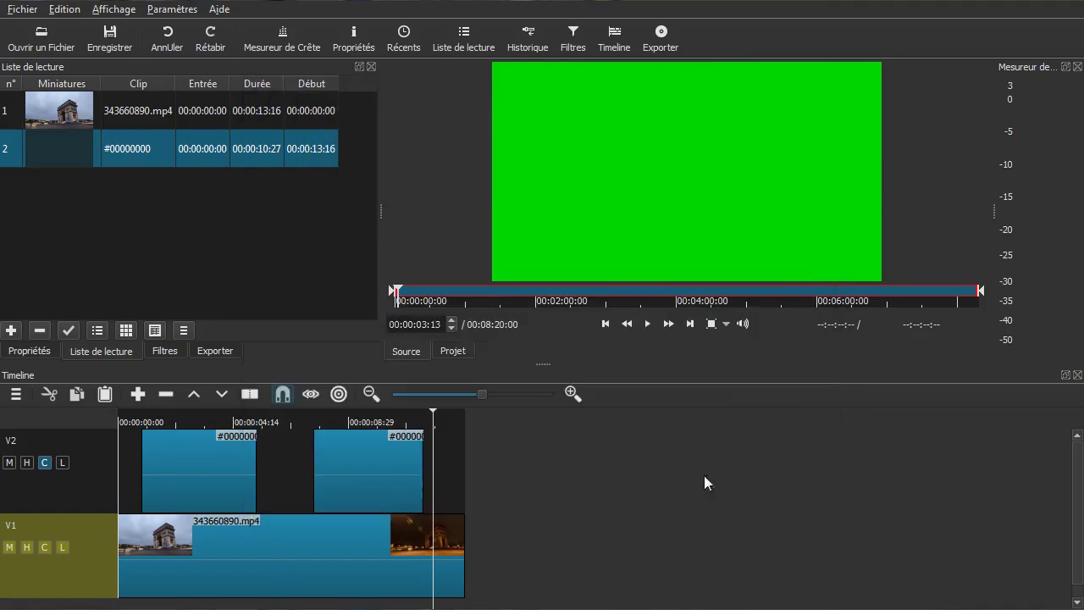
# Select the first transparent colour clip on track V2
pyautogui.click(313, 474)
pyautogui.click(186, 477)
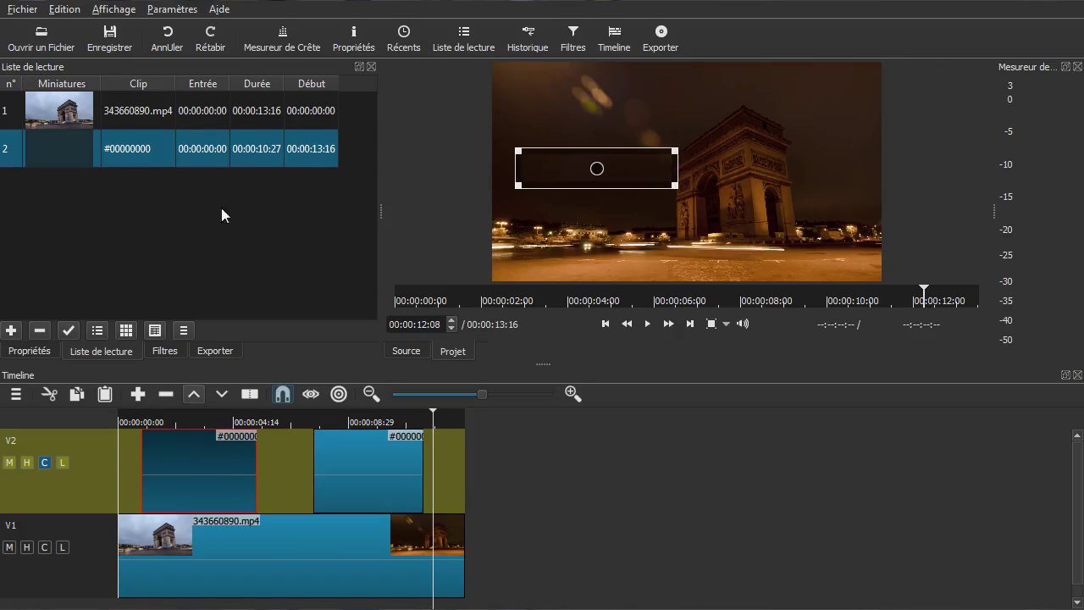